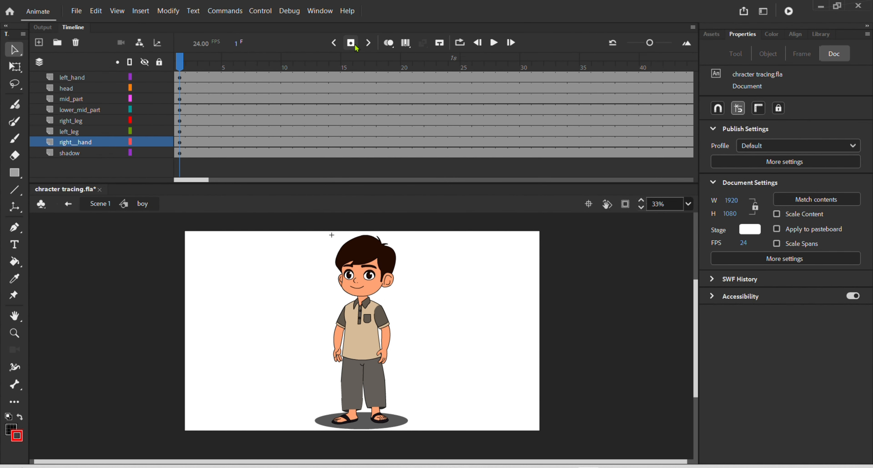
# - Leave the boy symbol for the main scene and copy the boy instance
pyautogui.click(373, 345)
pyautogui.click(433, 327)
pyautogui.doubleClick(432, 327)
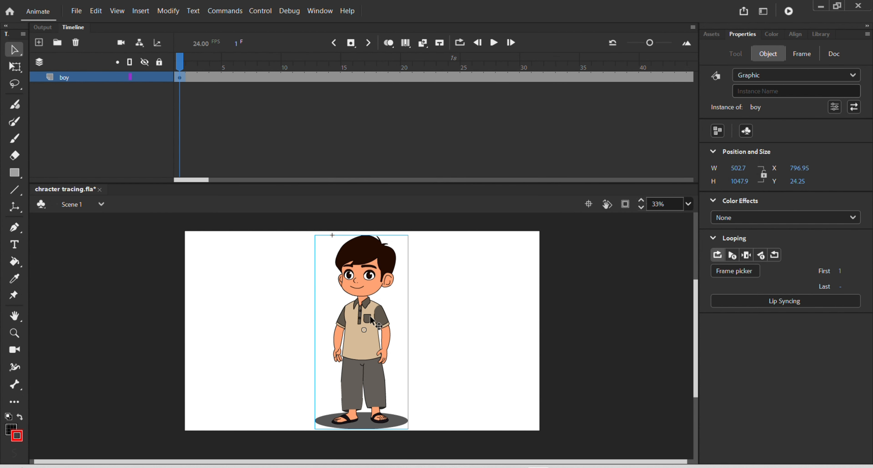
# - Create a new Full HD ActionScript 3.0 document of 1920 × 1080 at 24 fps
pyautogui.click(96, 11)
pyautogui.moveTo(76, 11)
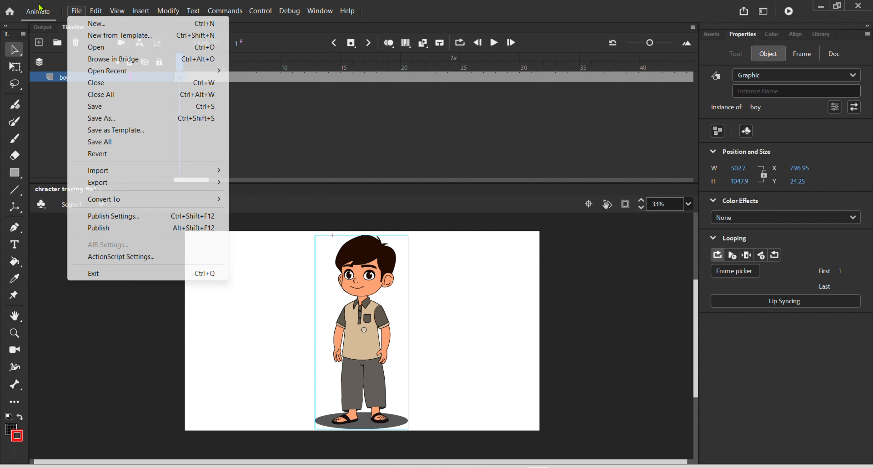
pyautogui.click(86, 25)
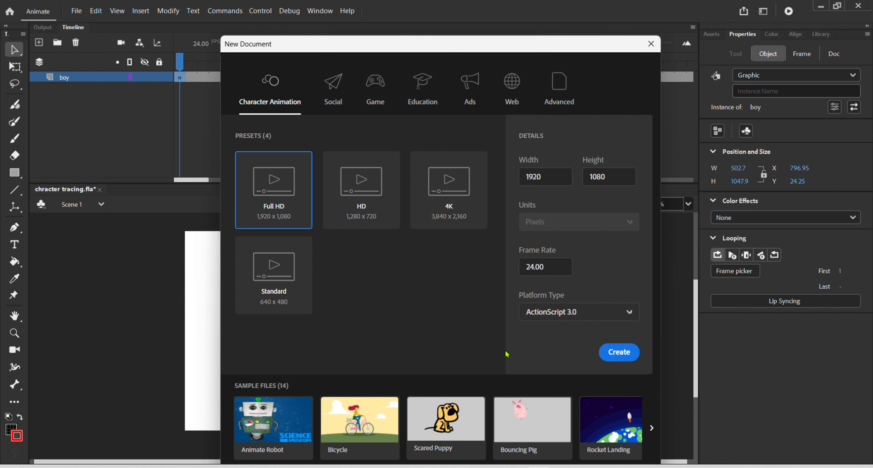
pyautogui.click(627, 352)
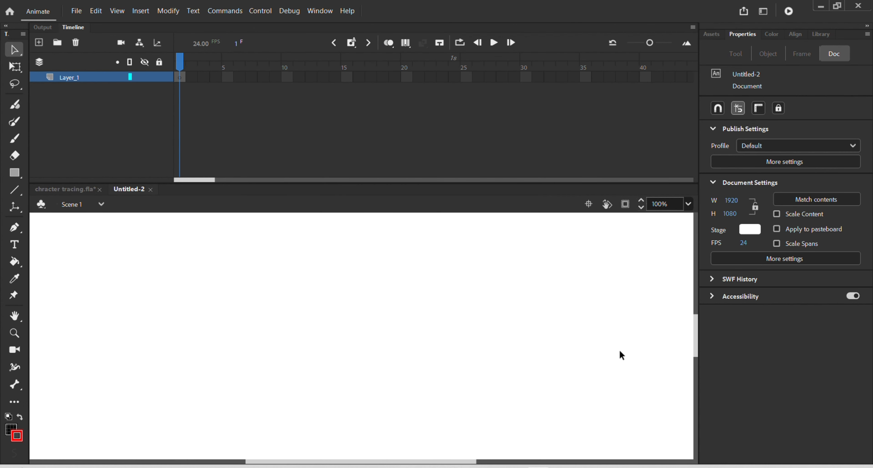
# - Paste the boy onto the new document's stage and move it to the middle, at about X 792, Y 0
pyautogui.scroll(-5, 450, 291)
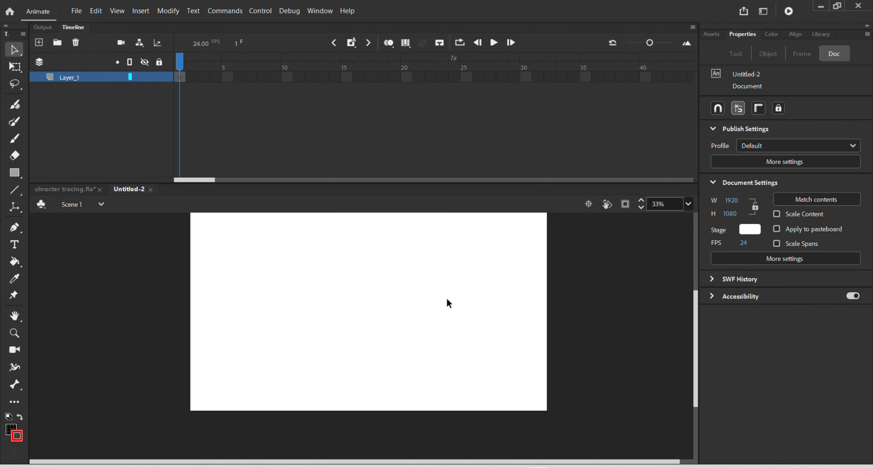
pyautogui.hotkey('ctrl', 'v')
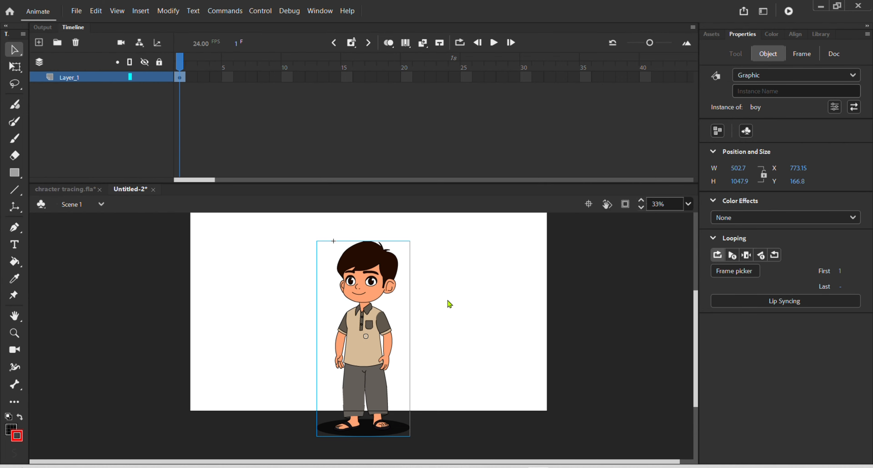
pyautogui.moveTo(367, 295); pyautogui.dragTo(370, 263)
pyautogui.scroll(1, 371, 264)
pyautogui.scroll(-2, 371, 264)
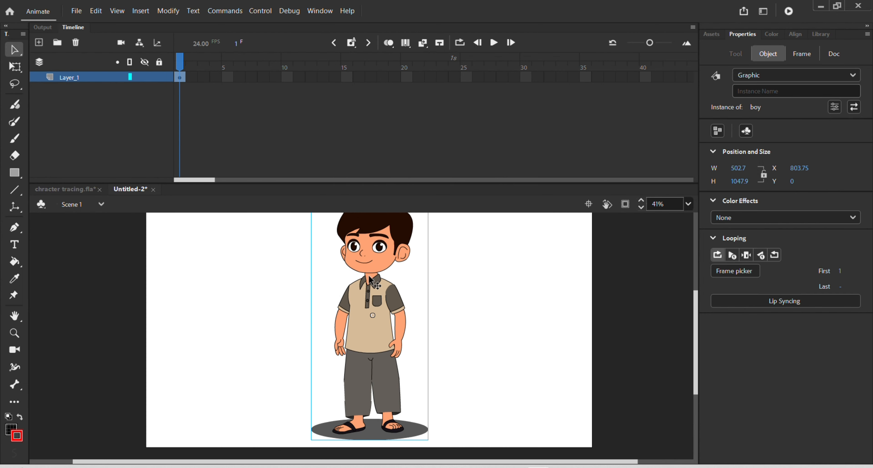
pyautogui.moveTo(367, 284); pyautogui.dragTo(365, 282)
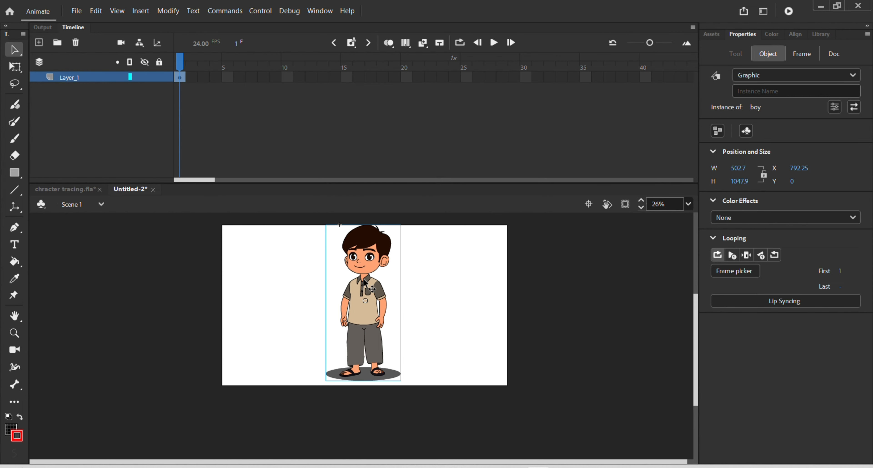
pyautogui.doubleClick(365, 281)
pyautogui.doubleClick(384, 273)
pyautogui.scroll(1, 371, 279)
pyautogui.scroll(-1, 366, 285)
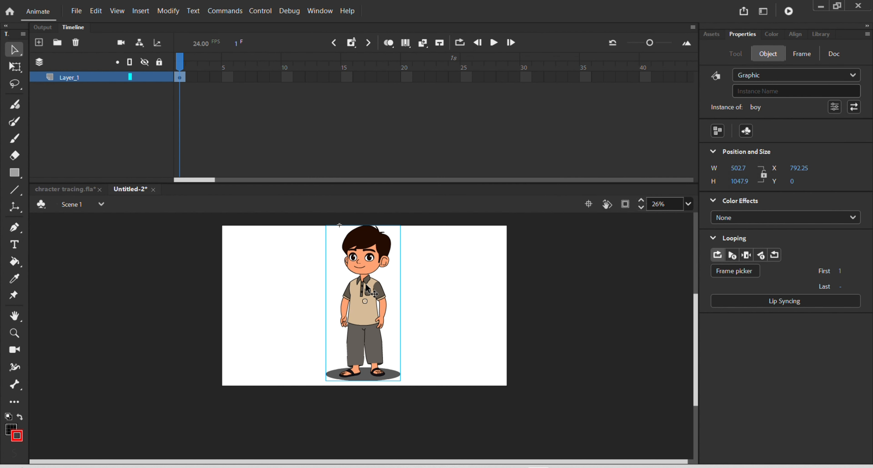
# - Scale the boy down proportionally to about 457 × 954 and place it near the stage's lower edge, at about X 804, Y 107
pyautogui.press('q')
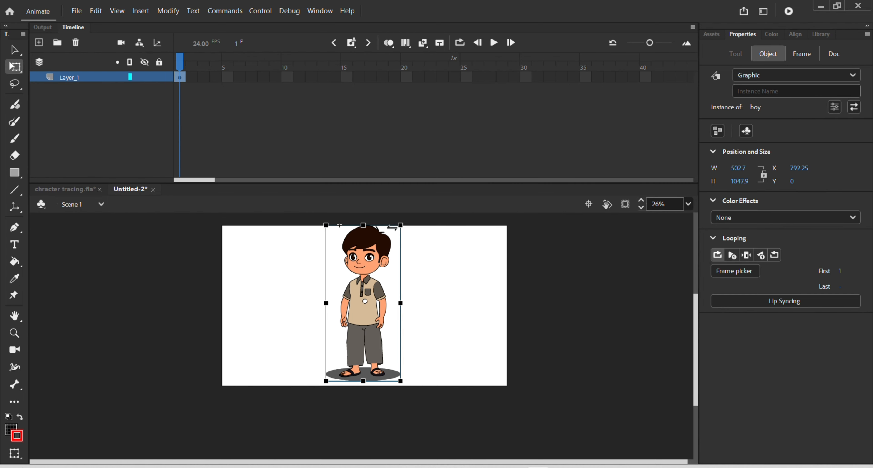
pyautogui.moveTo(397, 226); pyautogui.dragTo(397, 237)
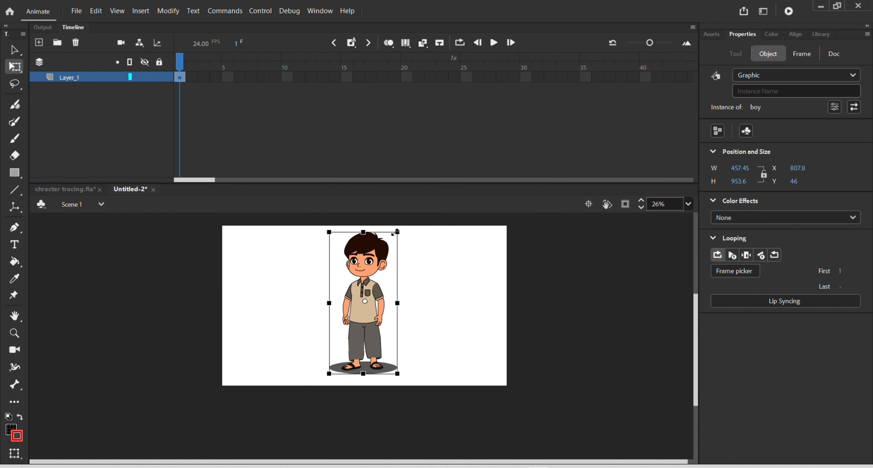
pyautogui.moveTo(368, 274); pyautogui.dragTo(368, 275)
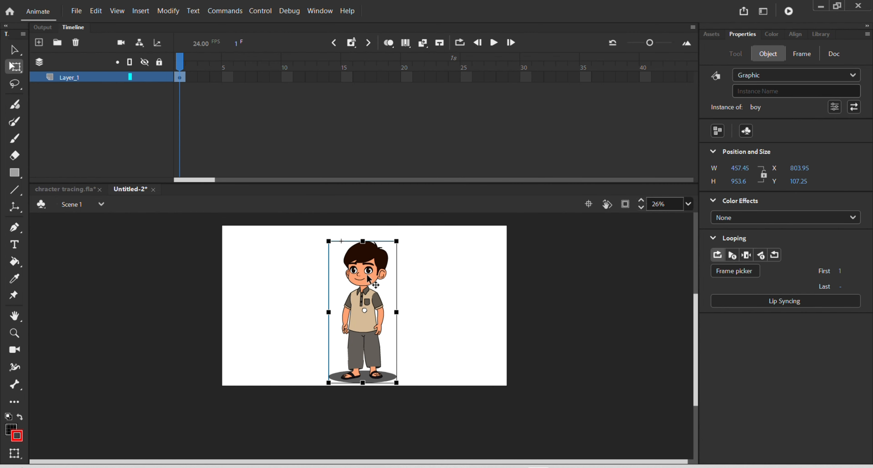
# - Open the boy symbol and remove the frames after frame 20 from all of its layers
pyautogui.doubleClick(362, 297)
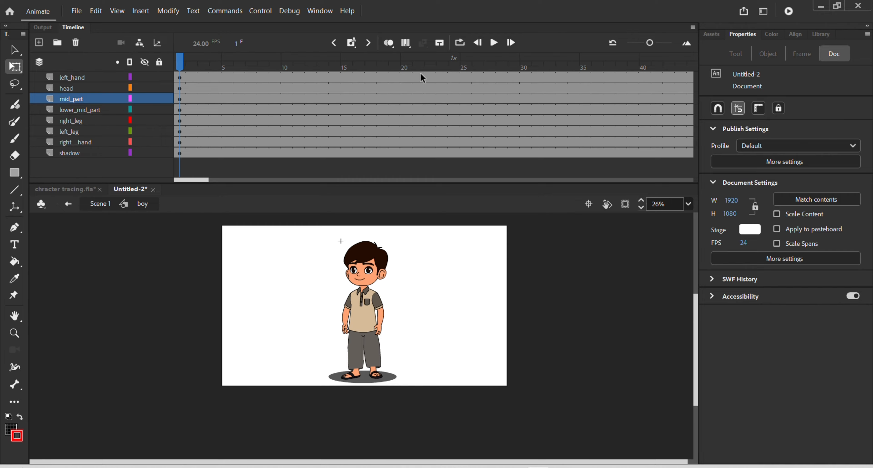
pyautogui.moveTo(419, 77); pyautogui.dragTo(725, 217)
pyautogui.hotkey('shift', 'F5')
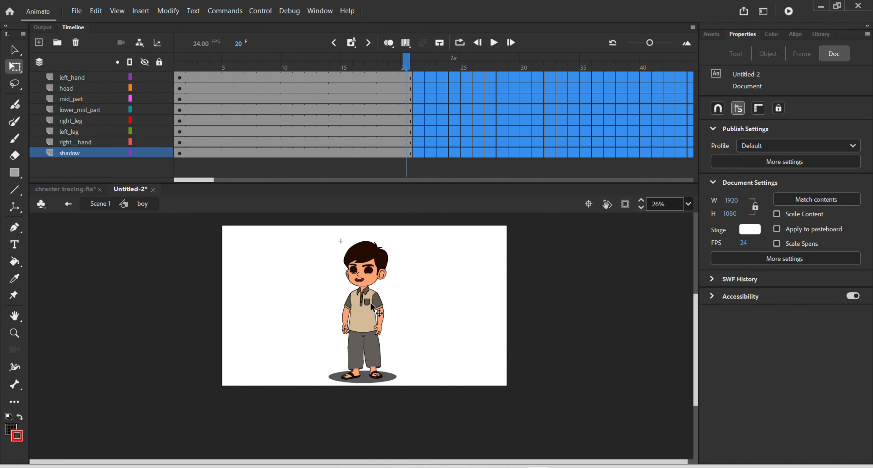
# - Open the left hand symbol and extend all three of its layers to frame 20
pyautogui.doubleClick(378, 305)
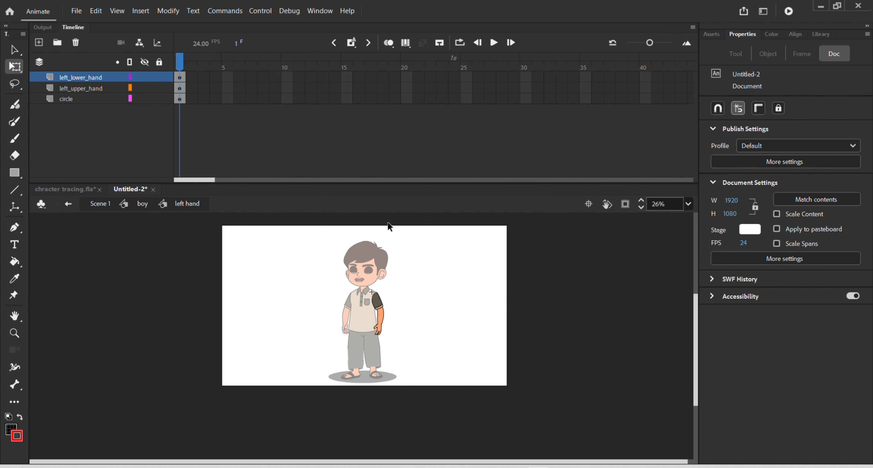
pyautogui.click(407, 68)
pyautogui.press('F5')
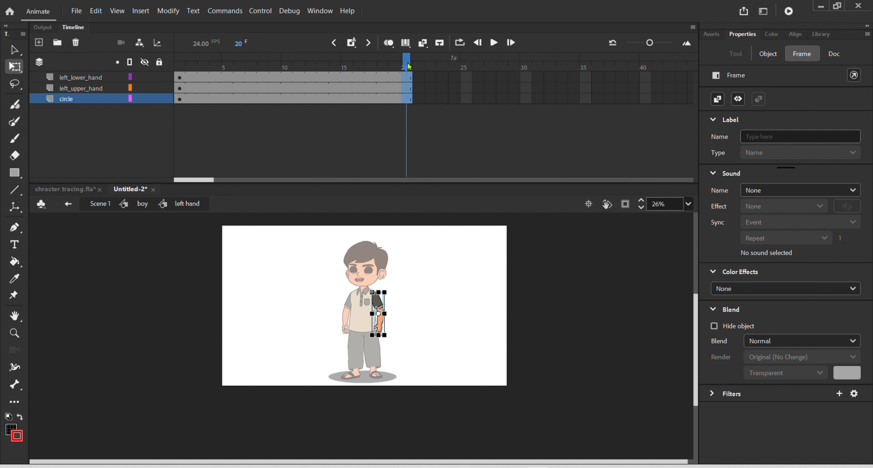
# - Open the right hand symbol from the boy symbol and extend all of its layers to frame 20
pyautogui.doubleClick(350, 322)
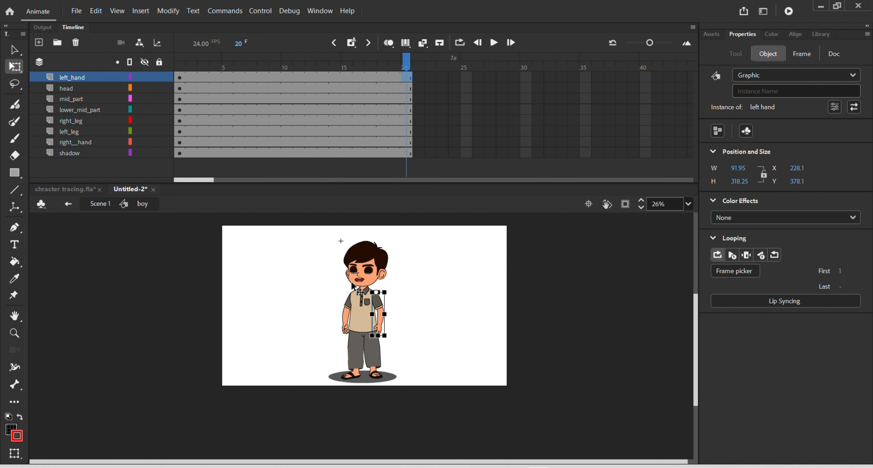
pyautogui.doubleClick(350, 324)
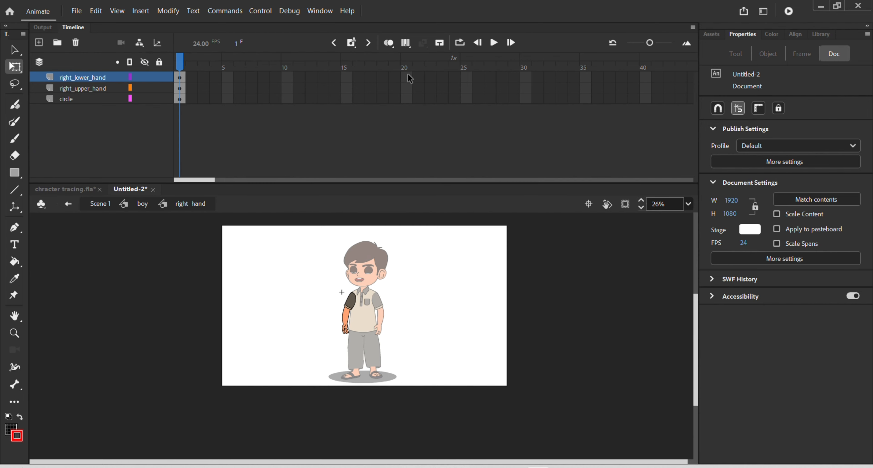
pyautogui.moveTo(408, 78); pyautogui.dragTo(412, 106)
pyautogui.press('F5')
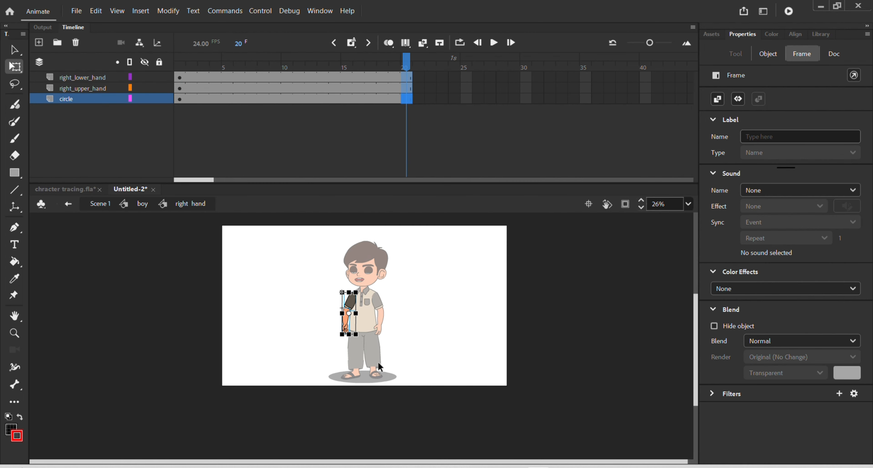
# - Open the left leg symbol from the boy symbol and extend all of its layers to frame 20
pyautogui.doubleClick(378, 364)
pyautogui.doubleClick(378, 366)
pyautogui.click(376, 366)
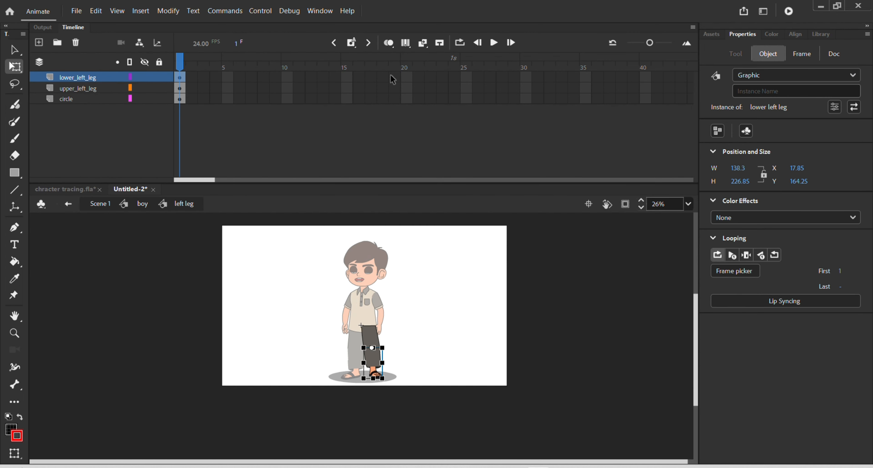
pyautogui.moveTo(409, 78); pyautogui.dragTo(410, 115)
pyautogui.press('F5')
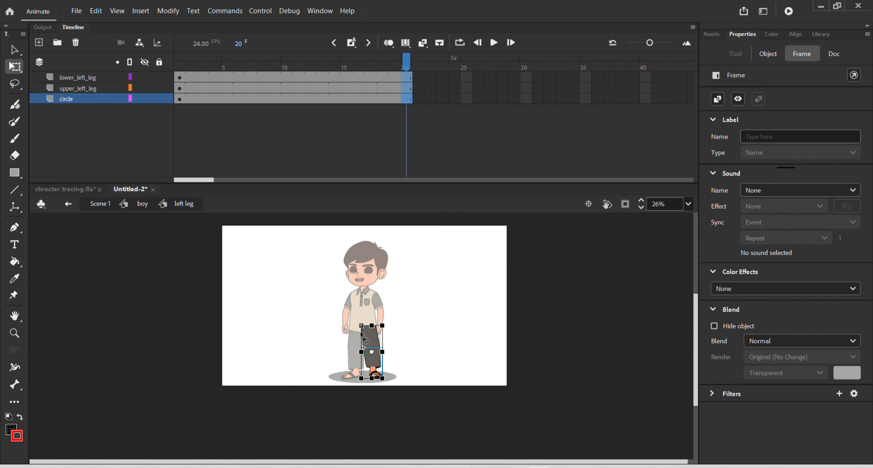
# - Remove the frames after frame 20 from all layers of the right leg symbol and return to the boy symbol
pyautogui.doubleClick(352, 367)
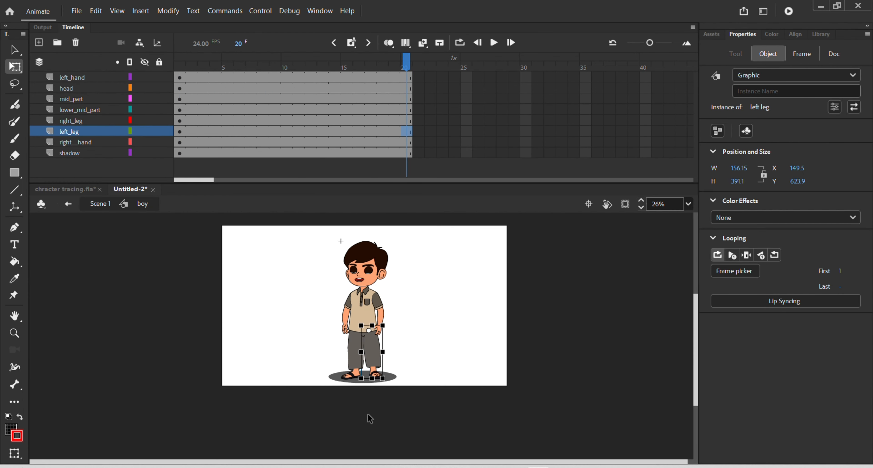
pyautogui.doubleClick(353, 367)
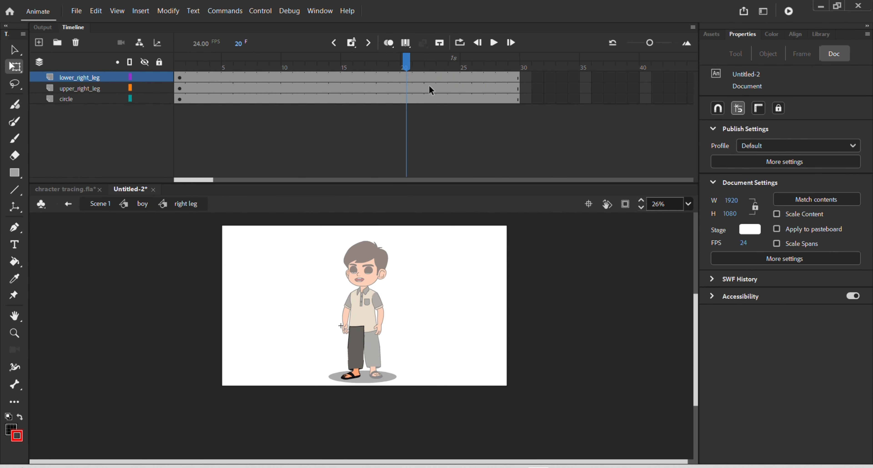
pyautogui.moveTo(415, 77); pyautogui.dragTo(517, 128)
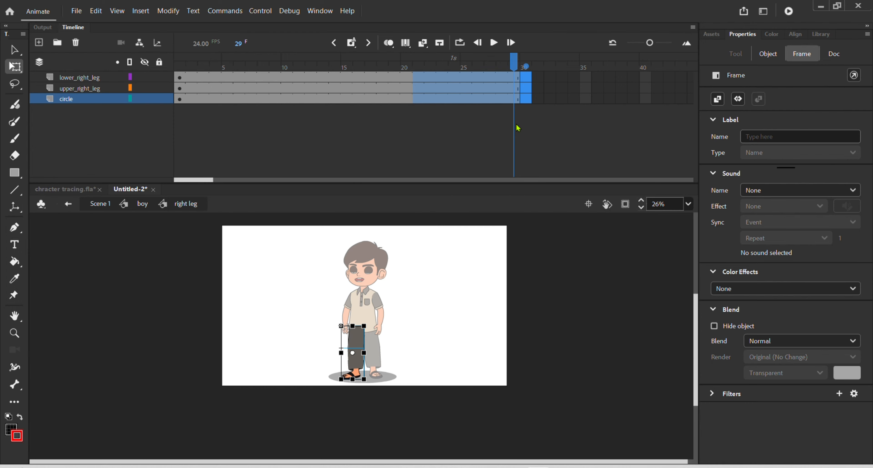
pyautogui.hotkey('shift', 'F5')
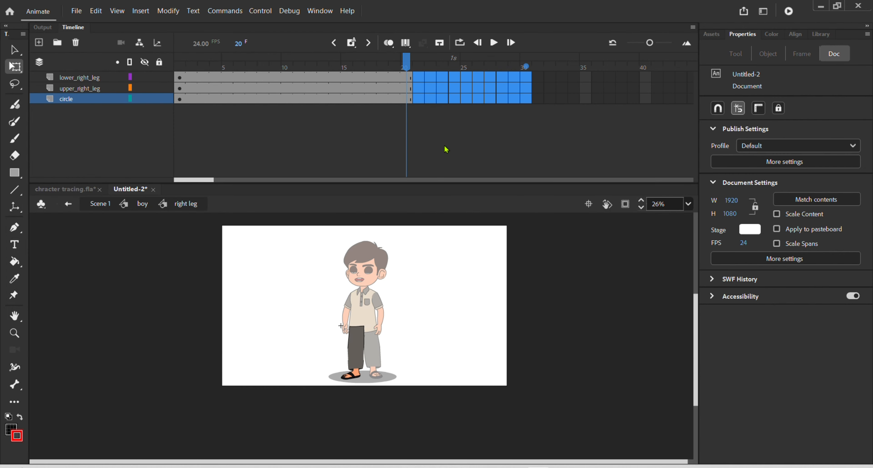
pyautogui.doubleClick(397, 304)
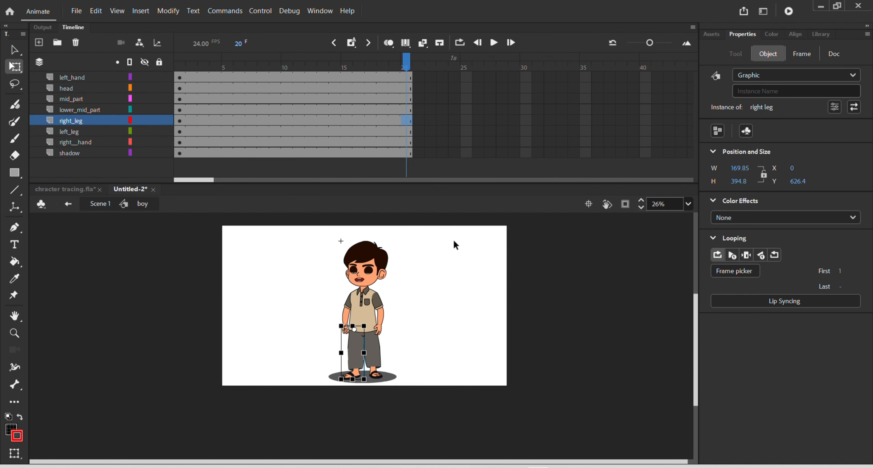
# - Set the mouth graphic inside the head symbol to play a single frame, and return to the boy symbol
pyautogui.click(437, 172)
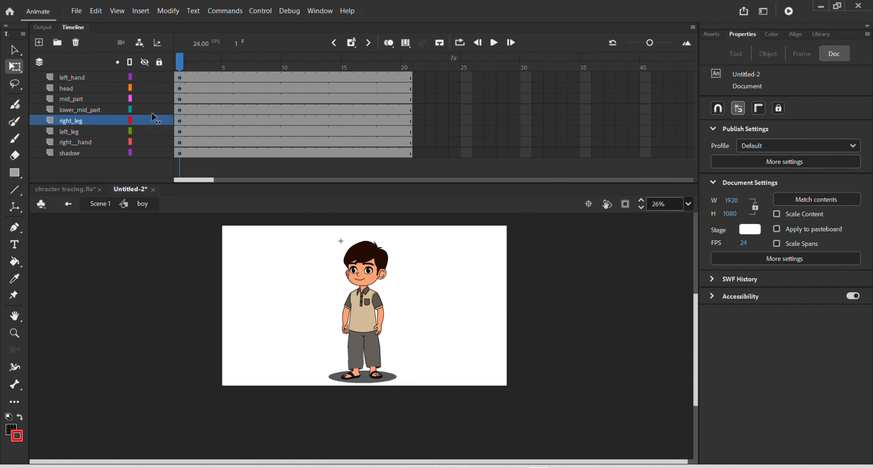
pyautogui.click(311, 119)
pyautogui.press('Return')
pyautogui.click(351, 280)
pyautogui.doubleClick(351, 280)
pyautogui.click(361, 285)
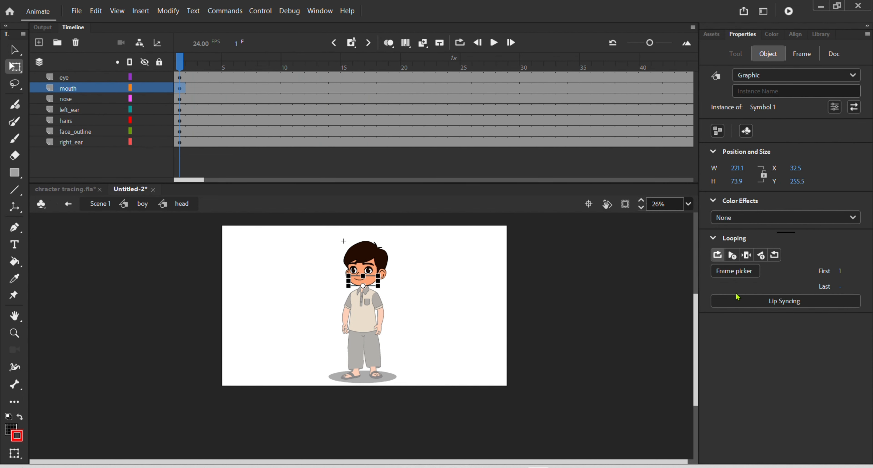
pyautogui.click(746, 254)
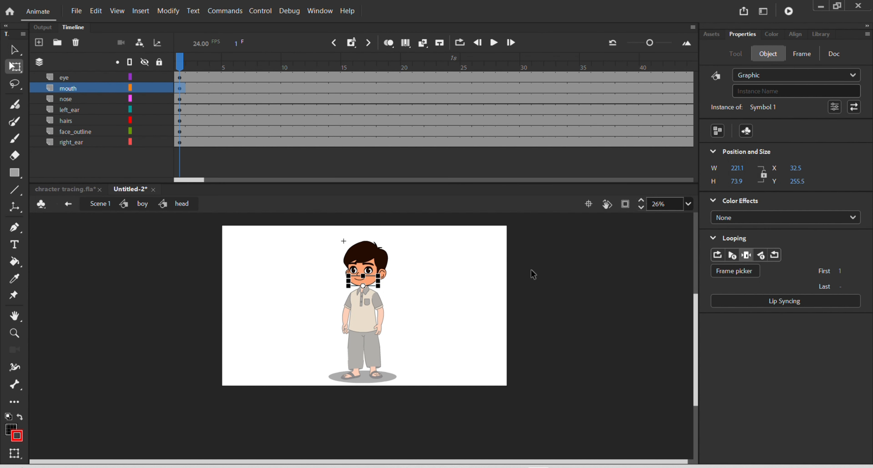
pyautogui.scroll(-1, 365, 310)
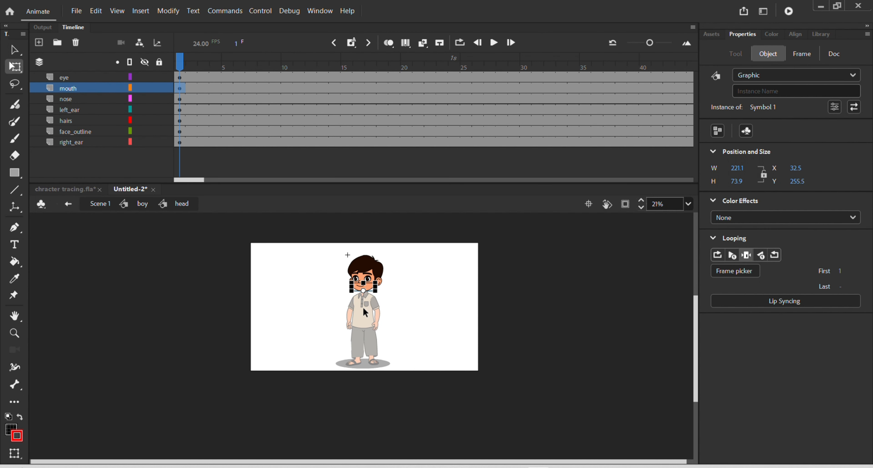
pyautogui.doubleClick(425, 289)
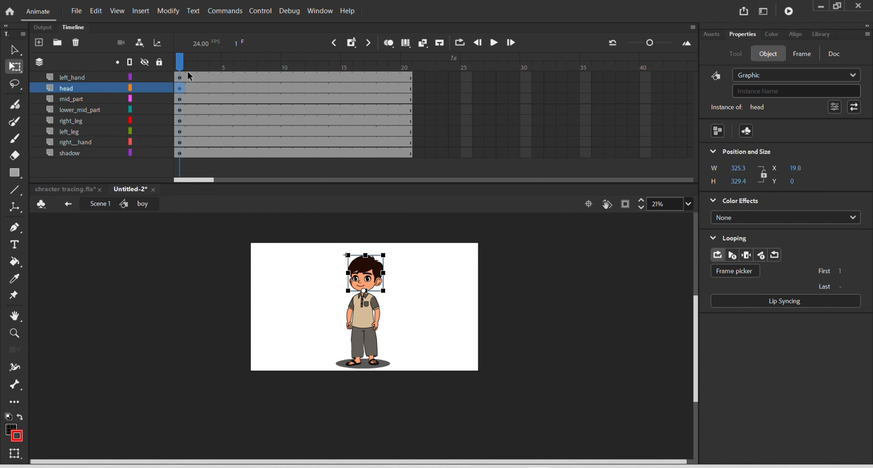
# - Inside the left leg's lower leg symbol, set the foot graphic's first frame to 2, and return to the boy symbol
pyautogui.scroll(2, 396, 327)
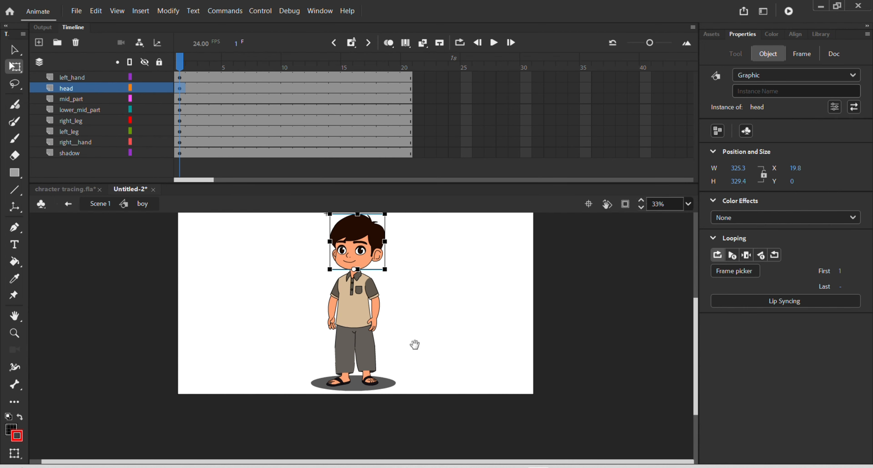
pyautogui.moveTo(407, 330); pyautogui.dragTo(440, 371)
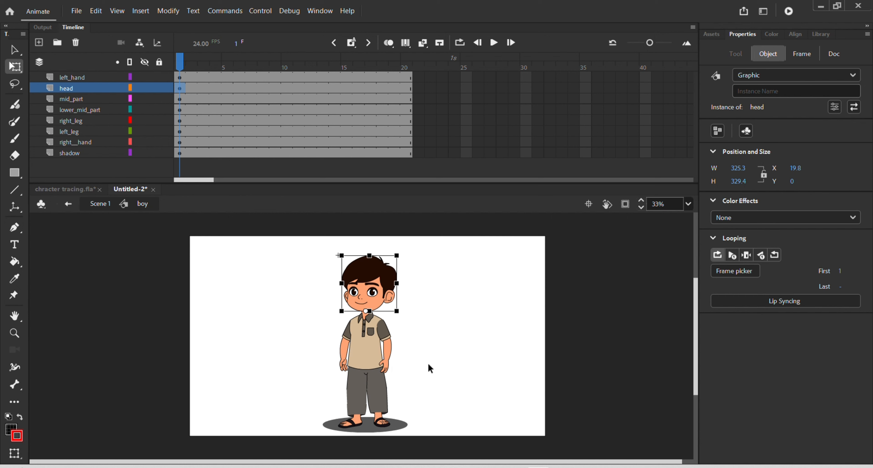
pyautogui.doubleClick(377, 414)
pyautogui.doubleClick(376, 414)
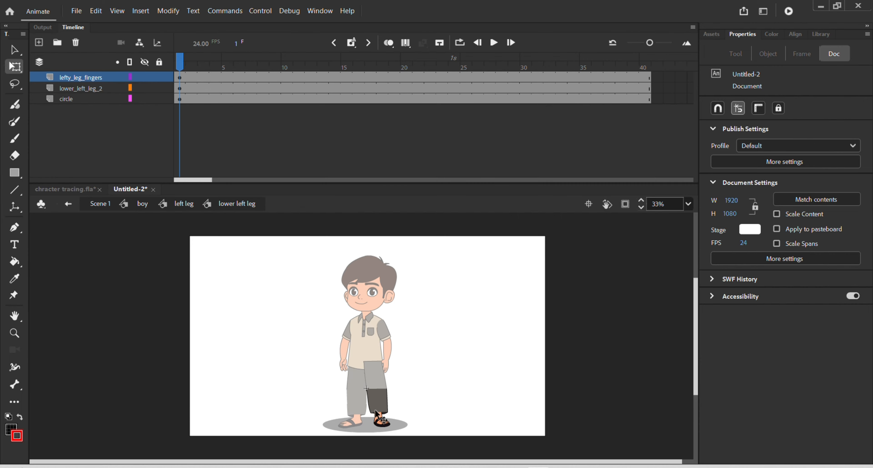
pyautogui.click(377, 416)
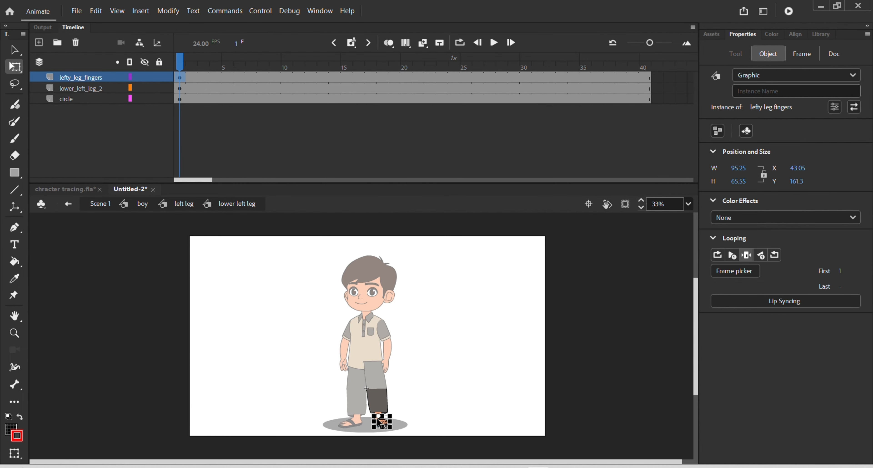
pyautogui.scroll(1, 378, 420)
pyautogui.scroll(-2, 378, 420)
pyautogui.scroll(2, 401, 372)
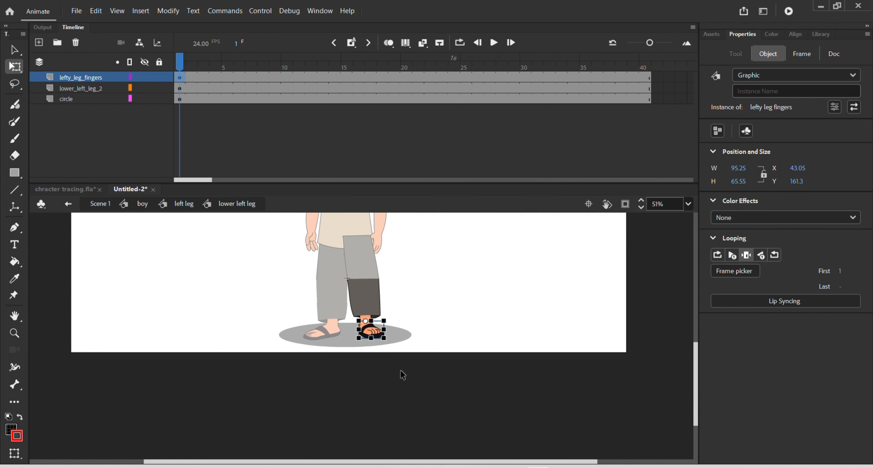
pyautogui.scroll(2, 381, 320)
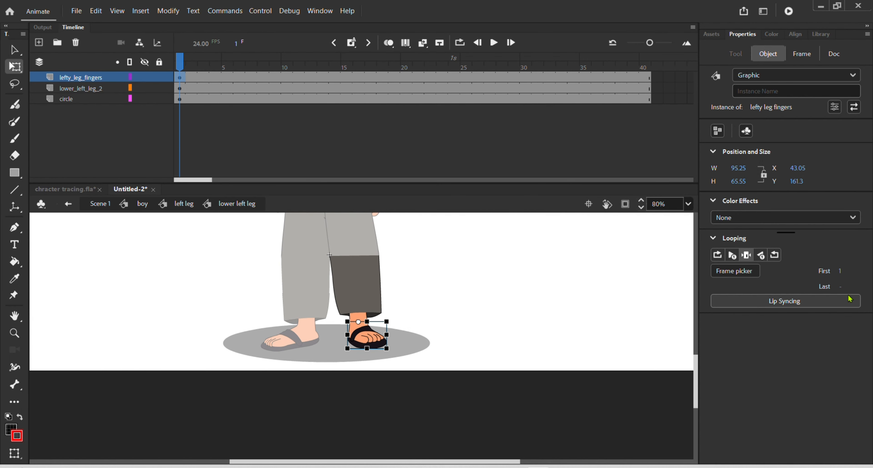
pyautogui.moveTo(841, 271); pyautogui.dragTo(870, 274)
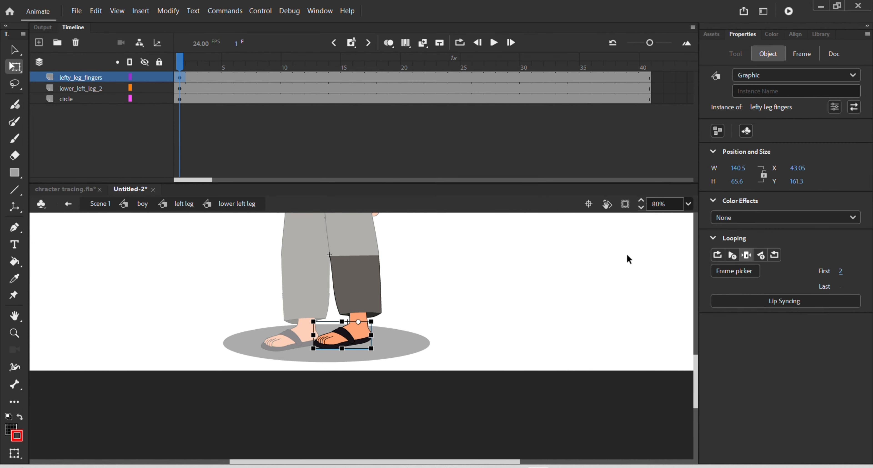
pyautogui.doubleClick(466, 258)
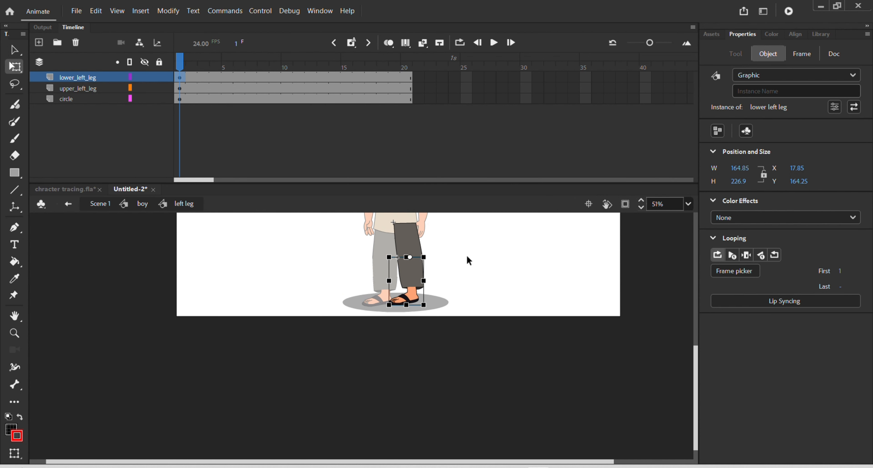
pyautogui.doubleClick(467, 255)
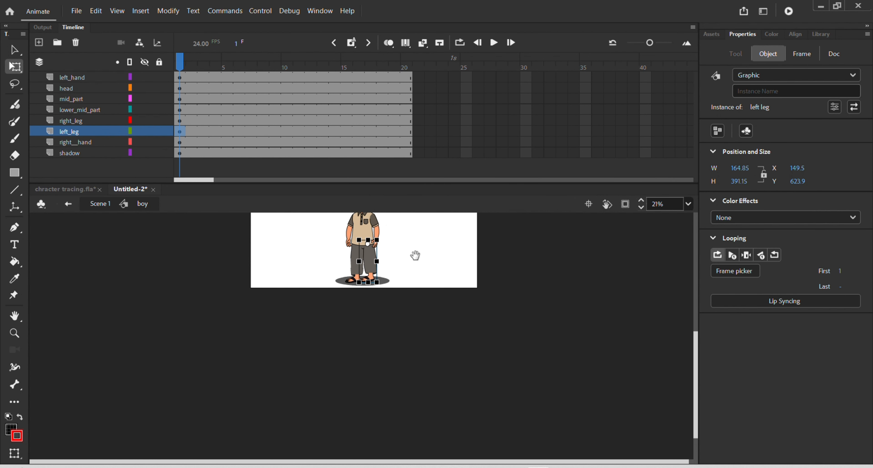
# - Rotate the left leg backward and the right leg forward into a wide stride on frame 1
pyautogui.scroll(3, 415, 258)
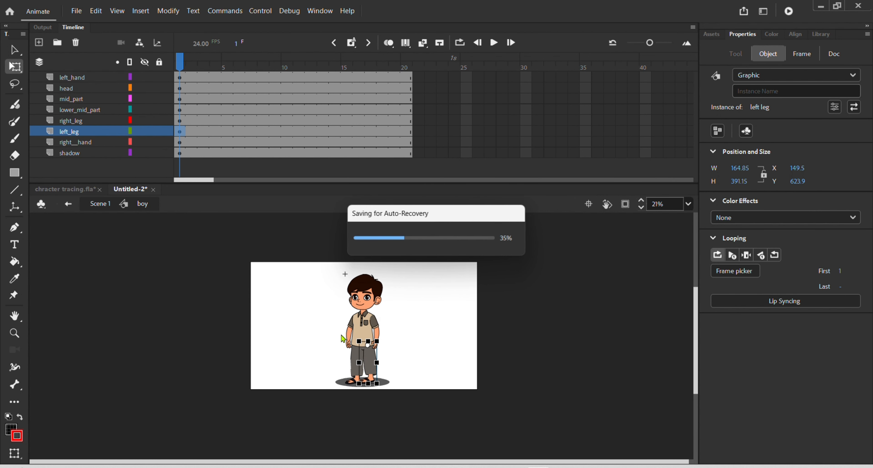
pyautogui.scroll(1, 328, 322)
pyautogui.scroll(1, 329, 322)
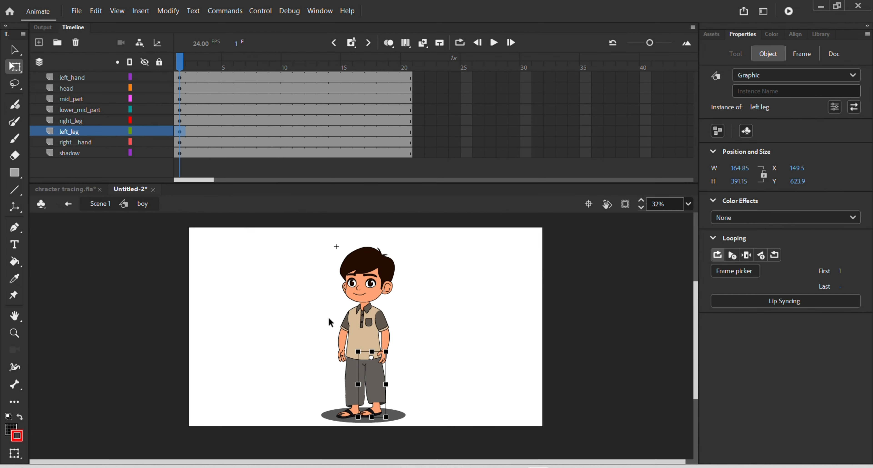
pyautogui.scroll(1, 330, 322)
pyautogui.moveTo(445, 332); pyautogui.dragTo(455, 326)
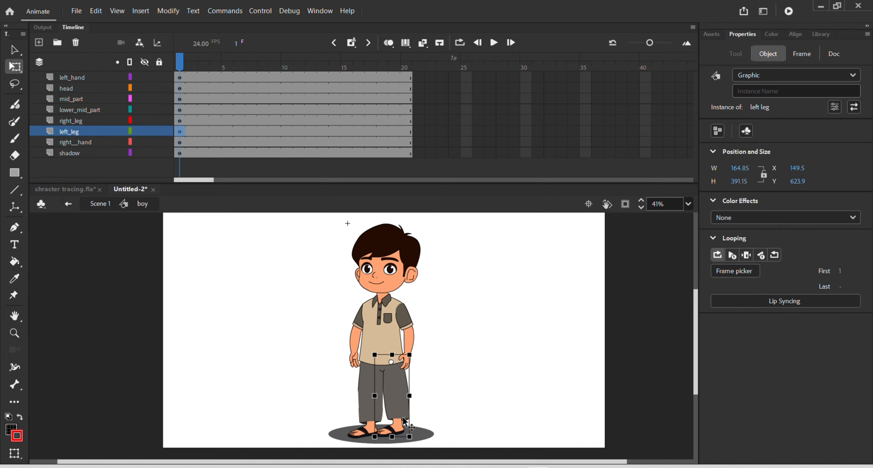
pyautogui.moveTo(417, 436); pyautogui.dragTo(447, 442)
pyautogui.scroll(4, 377, 387)
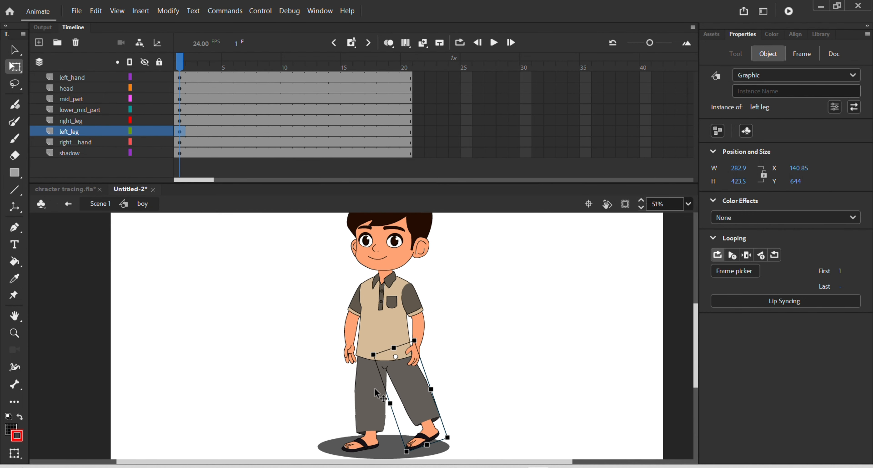
pyautogui.press('space')
pyautogui.moveTo(544, 367); pyautogui.dragTo(549, 309)
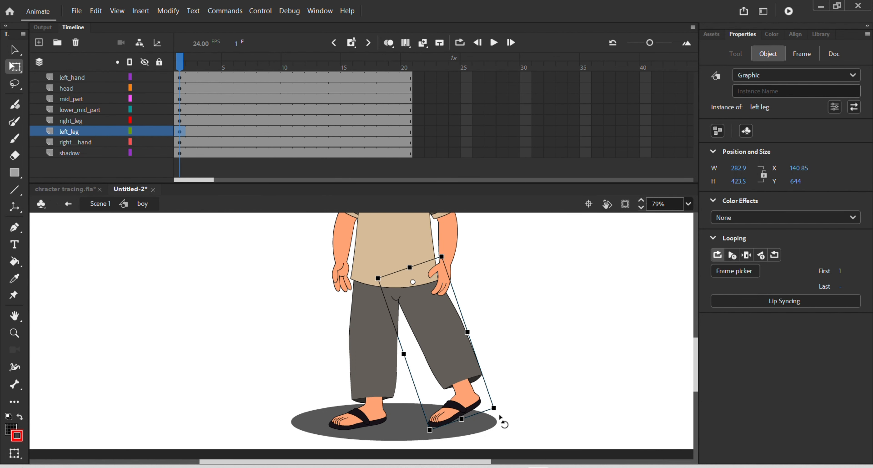
pyautogui.moveTo(502, 414); pyautogui.dragTo(524, 410)
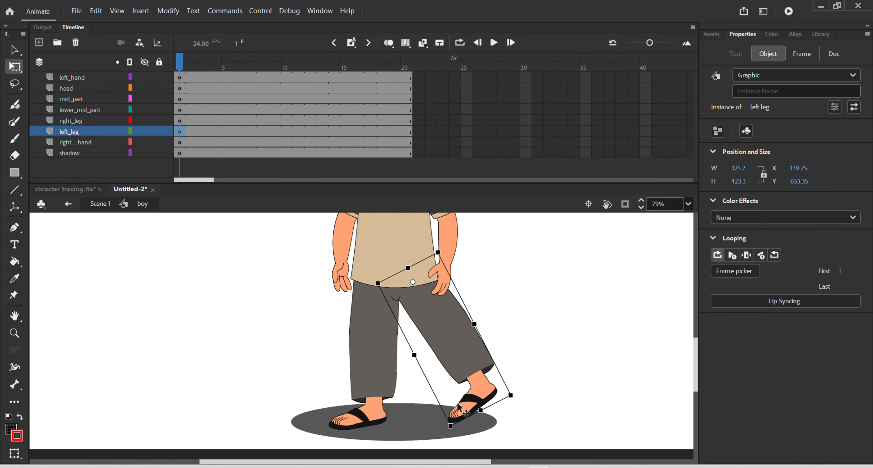
pyautogui.click(365, 385)
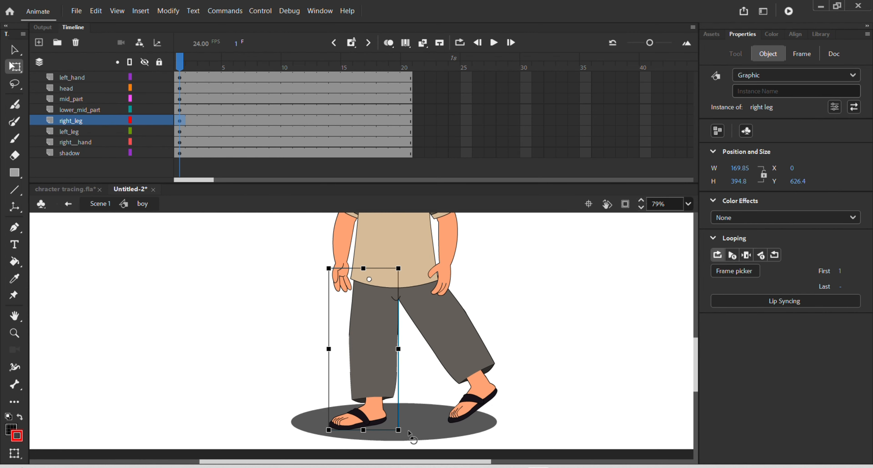
pyautogui.moveTo(409, 439); pyautogui.dragTo(351, 424)
# - Swing the left hand forward across the torso and the right hand backward behind it on frame 1
pyautogui.scroll(3, 391, 337)
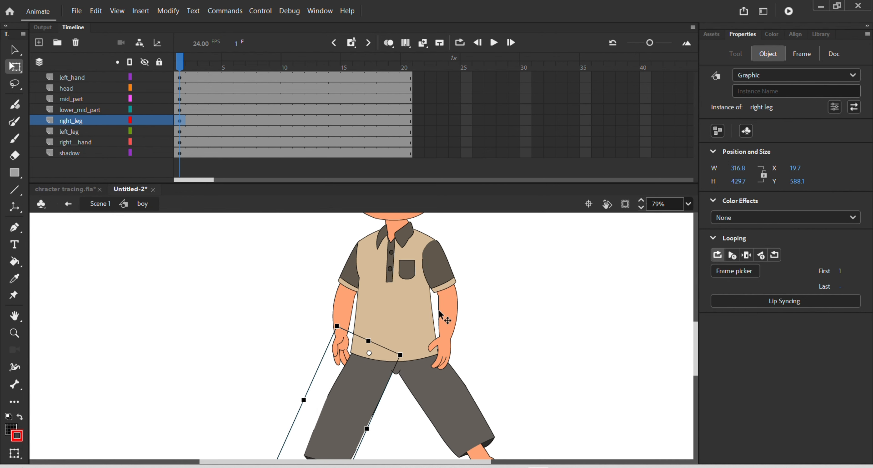
pyautogui.click(454, 301)
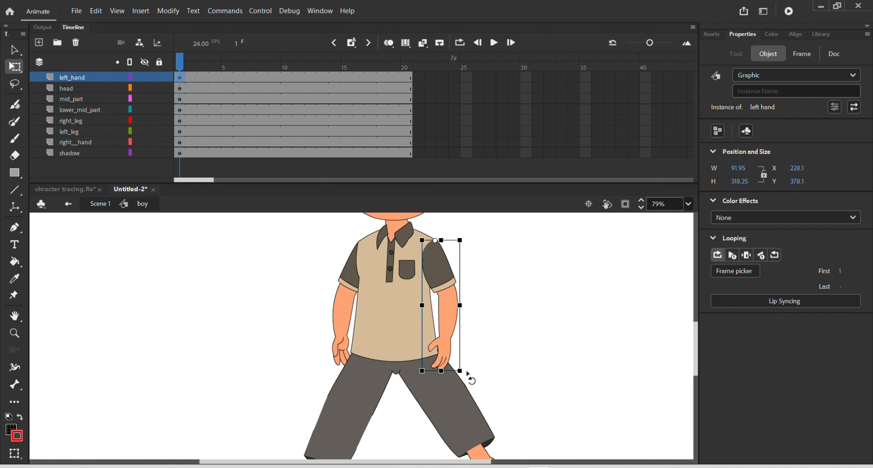
pyautogui.moveTo(463, 373); pyautogui.dragTo(363, 377)
pyautogui.moveTo(370, 379); pyautogui.dragTo(474, 317)
pyautogui.click(344, 358)
pyautogui.scroll(-4, 424, 368)
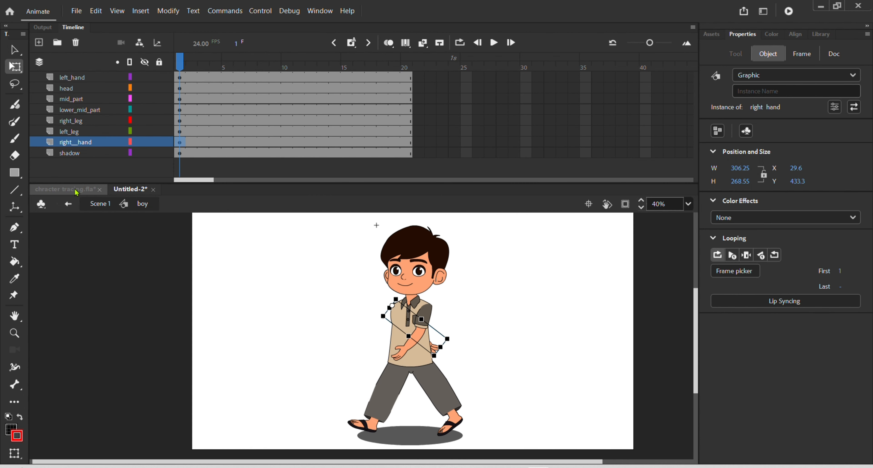
# - Insert keyframes on all of the boy symbol's layers at frames 20 and 10
pyautogui.click(408, 78)
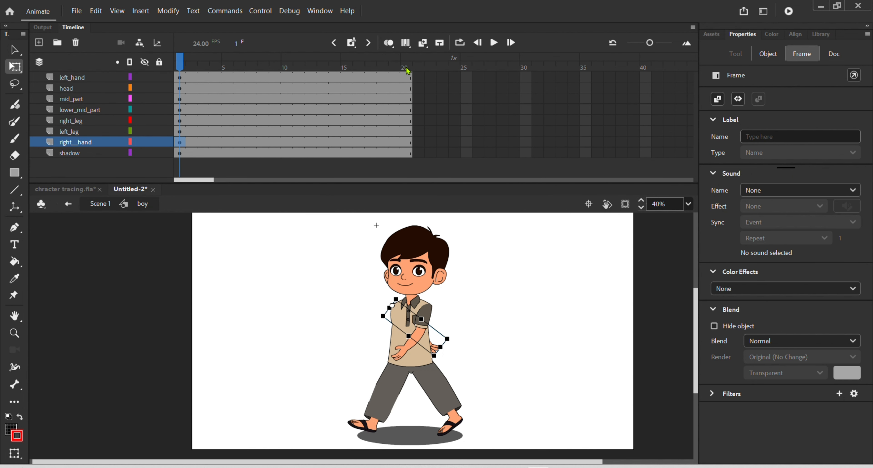
pyautogui.click(408, 71)
pyautogui.press('F6')
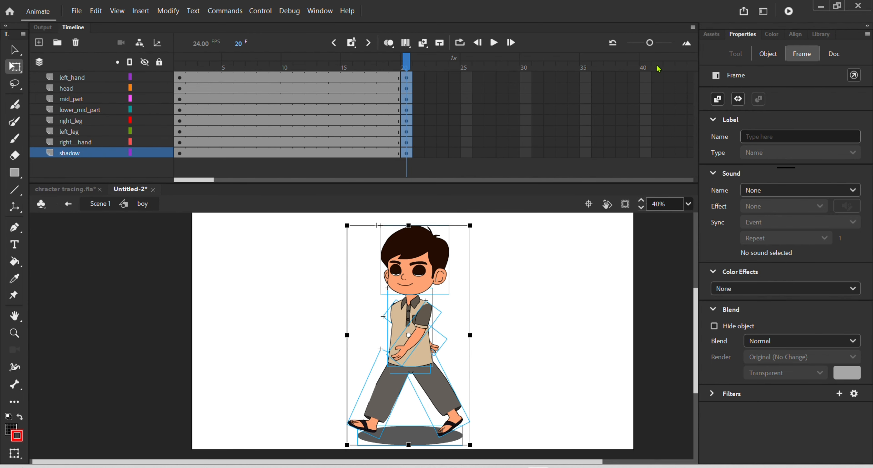
pyautogui.moveTo(656, 44); pyautogui.dragTo(659, 48)
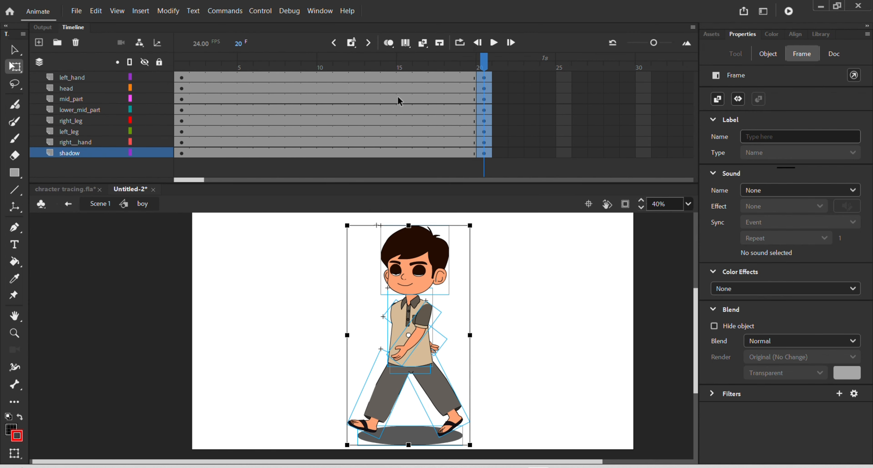
pyautogui.click(324, 69)
pyautogui.press('F6')
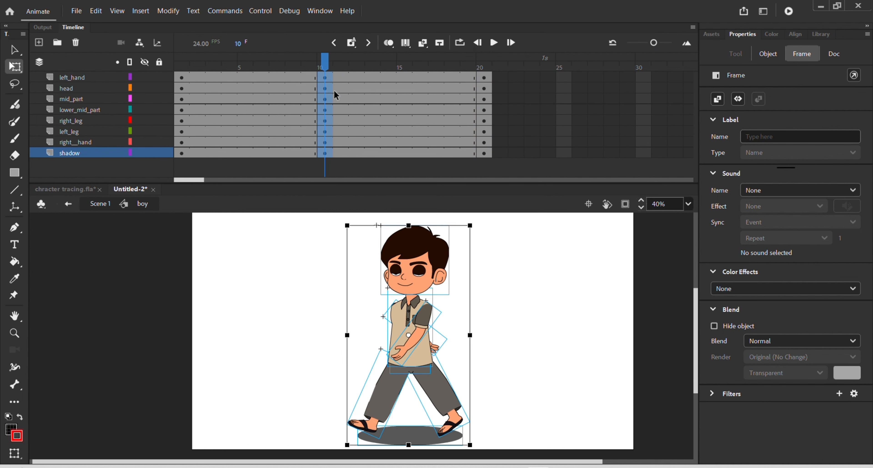
# - Reverse the stride at frame 10 by rotating the left leg forward and the right leg backward
pyautogui.click(489, 338)
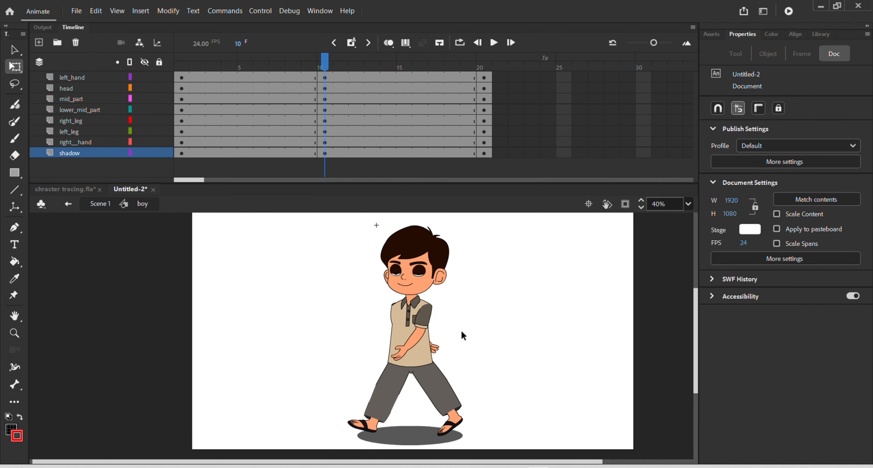
pyautogui.click(449, 407)
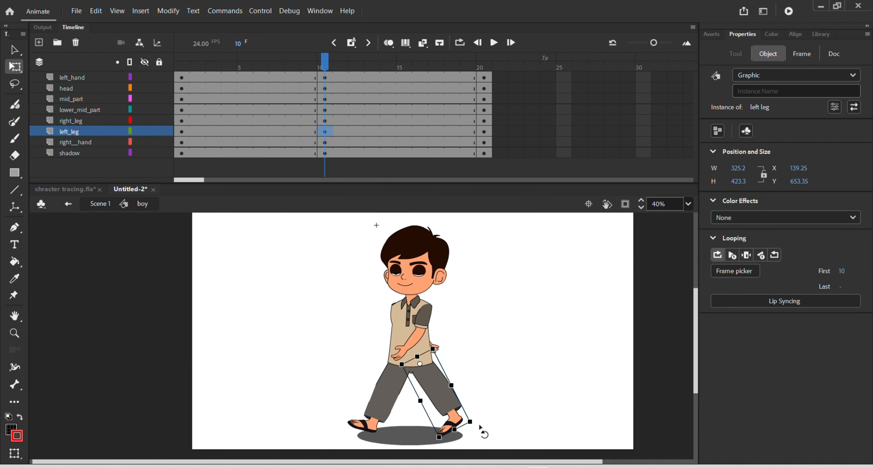
pyautogui.moveTo(476, 425); pyautogui.dragTo(504, 441)
pyautogui.click(366, 414)
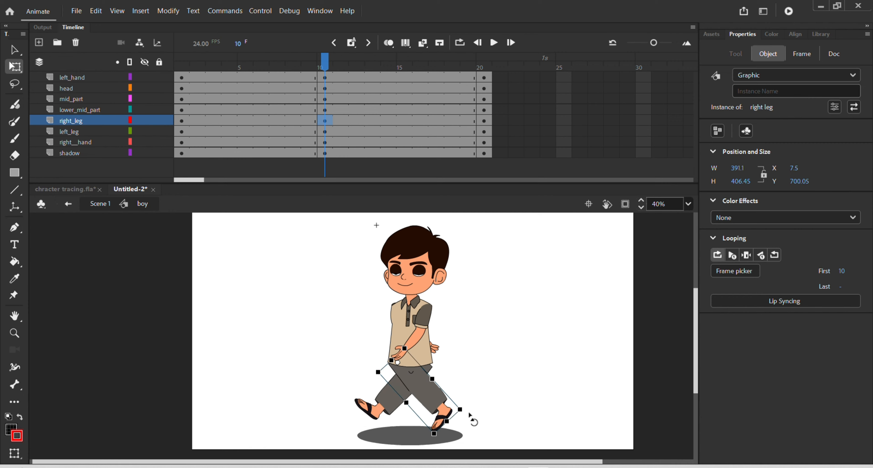
# - Reverse the arm swing at frame 10 by rotating the left hand backward and the right hand forward
pyautogui.click(415, 340)
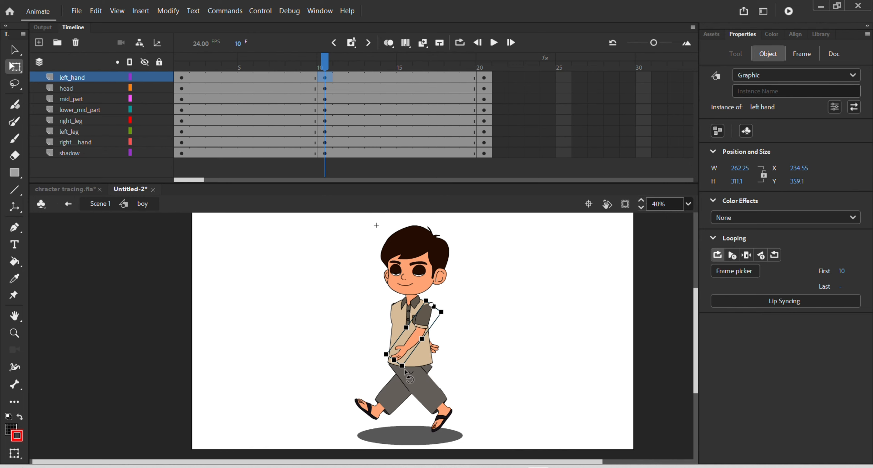
pyautogui.moveTo(405, 377); pyautogui.dragTo(474, 399)
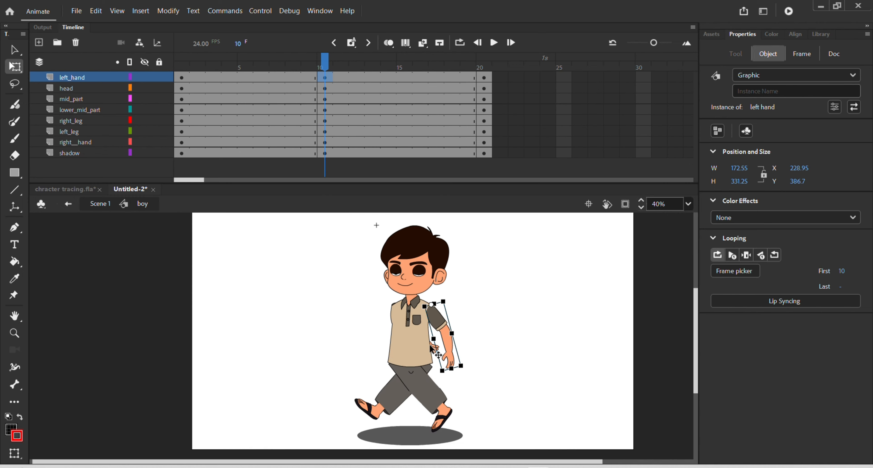
pyautogui.scroll(2, 434, 347)
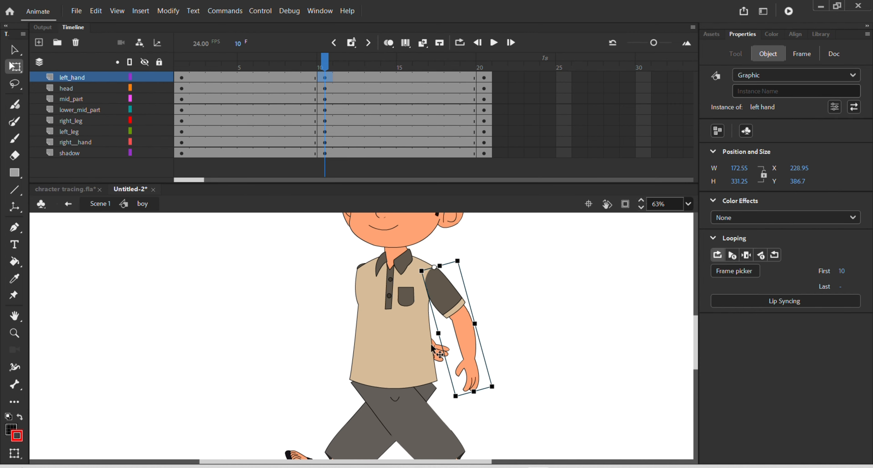
pyautogui.click(441, 351)
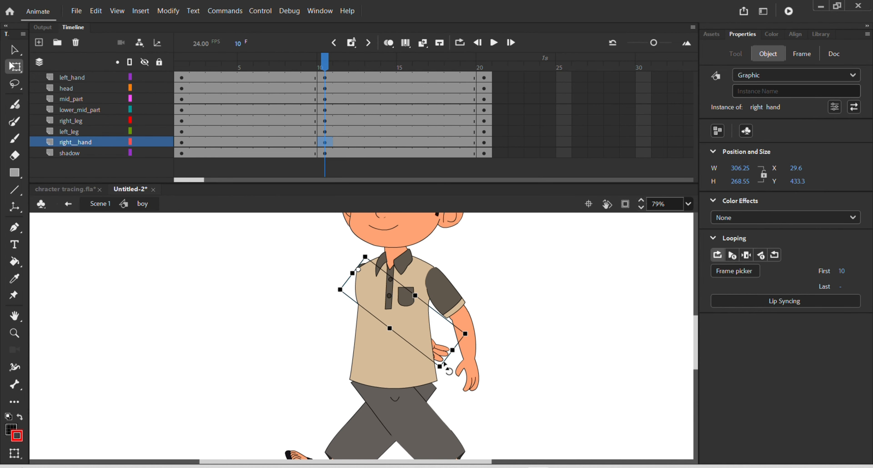
pyautogui.moveTo(409, 395); pyautogui.dragTo(284, 389)
pyautogui.scroll(-3, 375, 385)
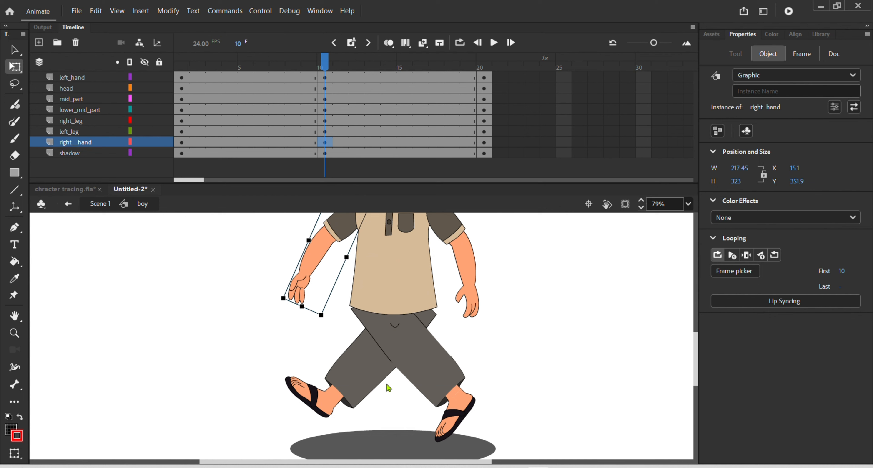
# - Move the lower_mid_part and right_leg layers below the left_leg layer
pyautogui.click(75, 100)
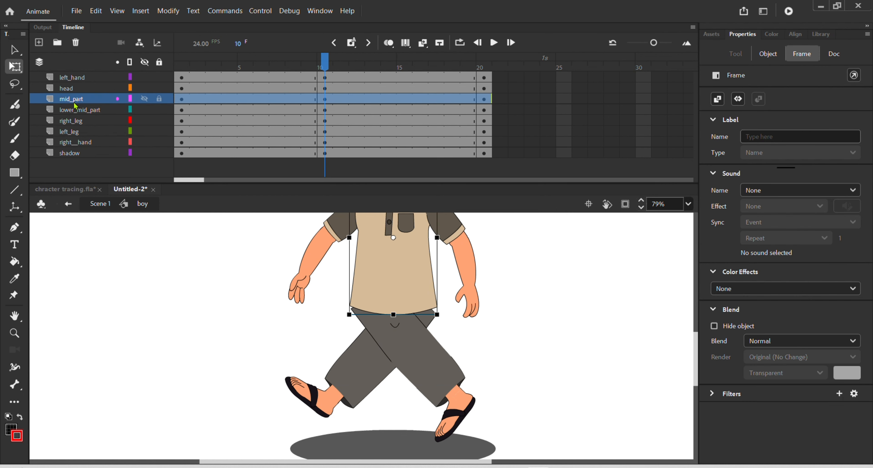
pyautogui.click(77, 114)
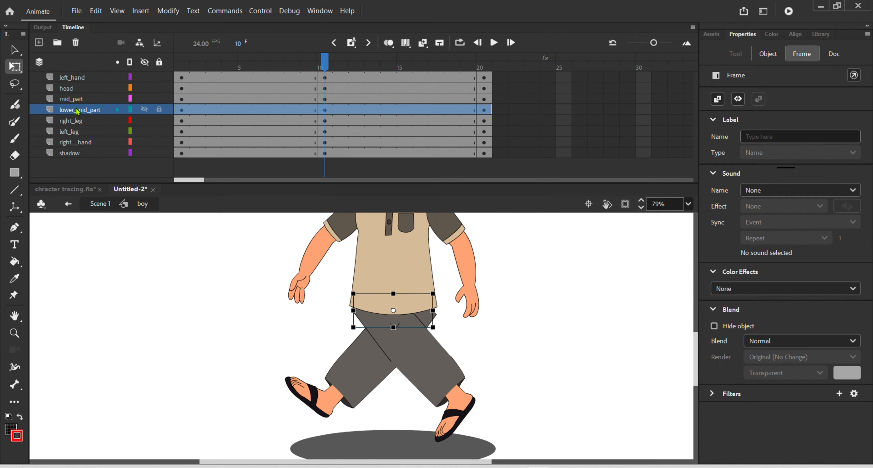
pyautogui.keyDown('shift'); pyautogui.click(78, 119); pyautogui.keyUp('shift')
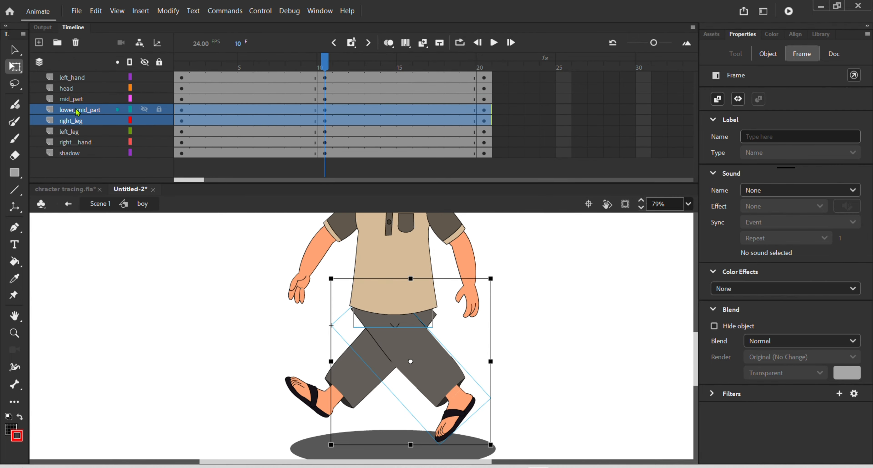
pyautogui.moveTo(78, 113); pyautogui.dragTo(77, 138)
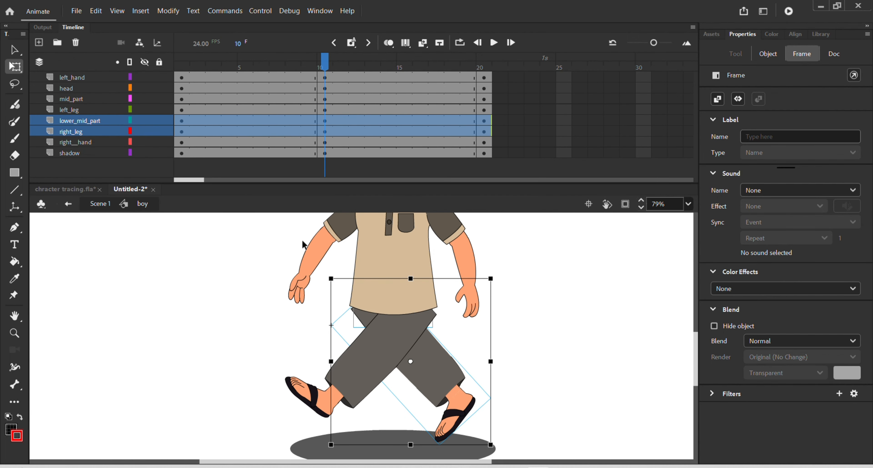
# - Move the left and right legs at frame 10 slightly upward so their tops tuck under the shirt hem
pyautogui.scroll(2, 422, 346)
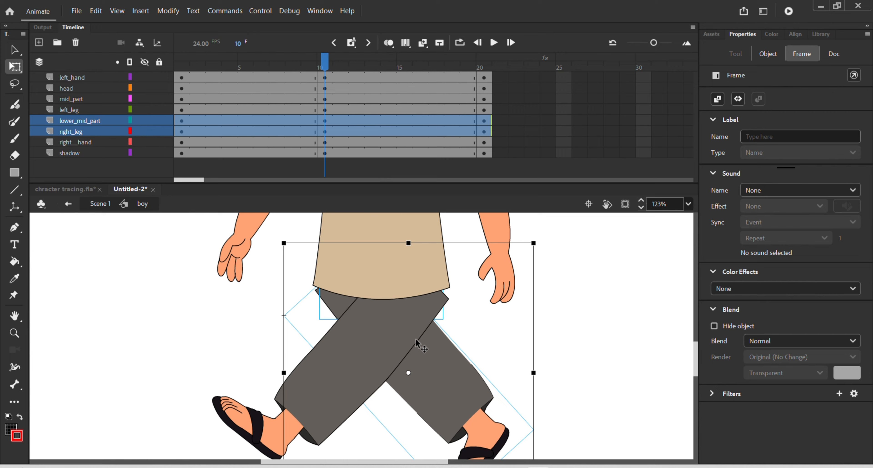
pyautogui.click(431, 309)
pyautogui.moveTo(431, 309); pyautogui.dragTo(431, 293)
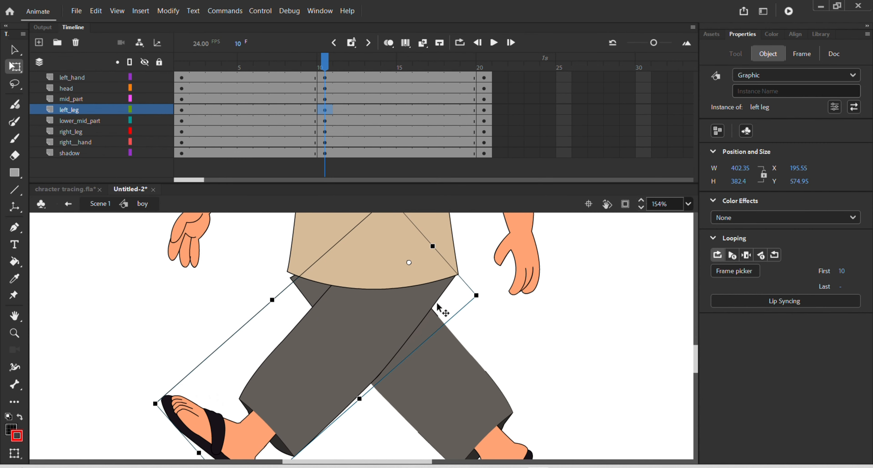
pyautogui.click(301, 288)
pyautogui.moveTo(301, 288); pyautogui.dragTo(301, 281)
pyautogui.scroll(-3, 320, 301)
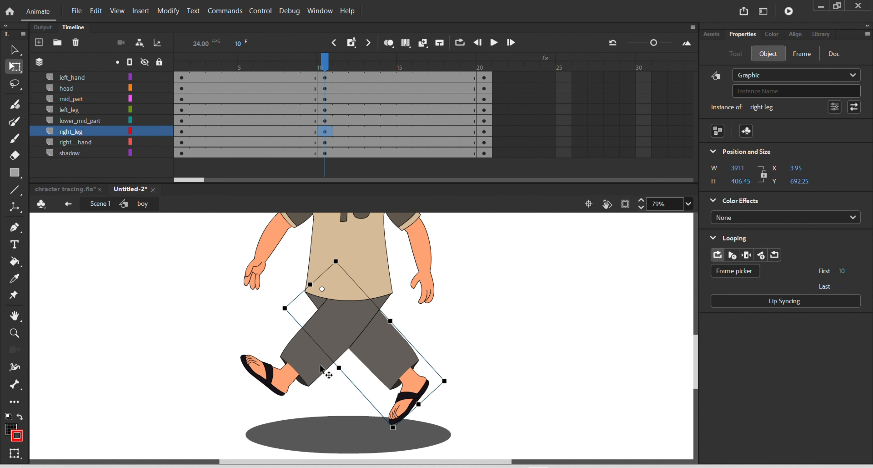
# - Stretch the left leg and the right leg lengthwise at frame 10 to bring the feet closer to the shadow
pyautogui.click(284, 374)
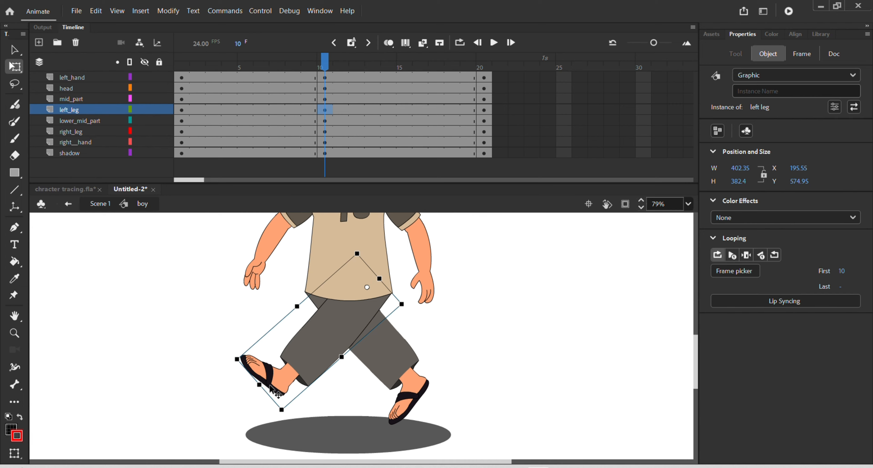
pyautogui.moveTo(258, 383); pyautogui.dragTo(236, 405)
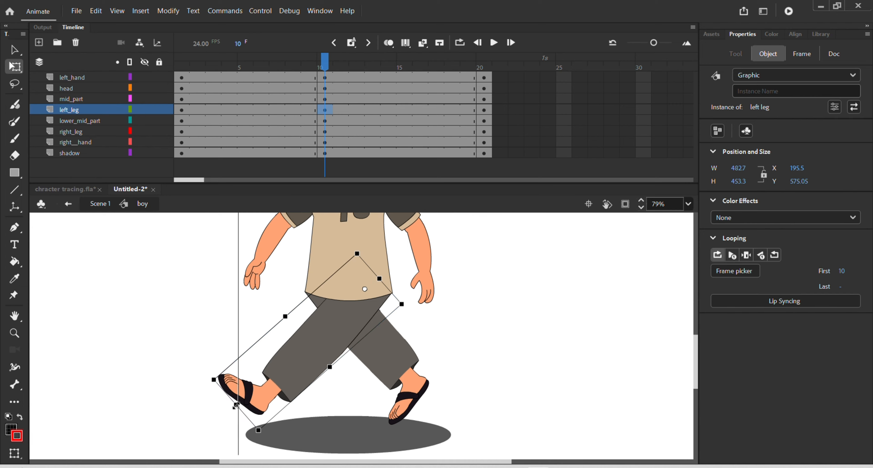
pyautogui.click(407, 395)
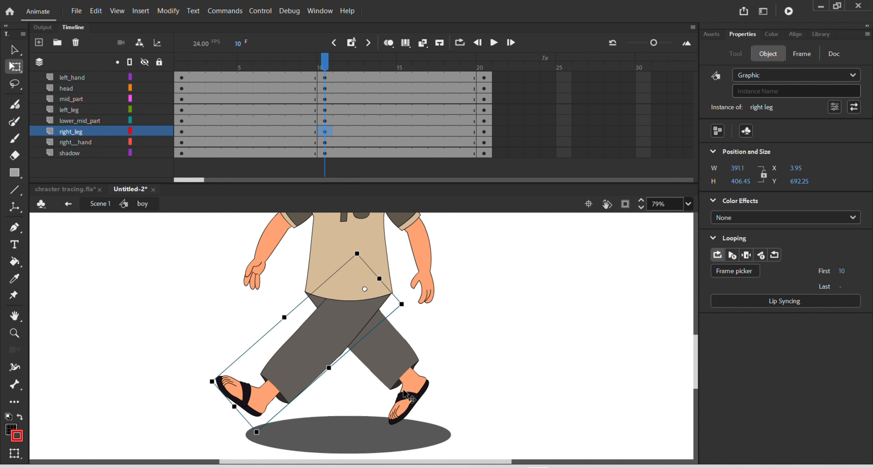
pyautogui.moveTo(418, 403)
pyautogui.mouseDown()
pyautogui.moveTo(437, 412)
pyautogui.moveTo(434, 403)
pyautogui.mouseUp()
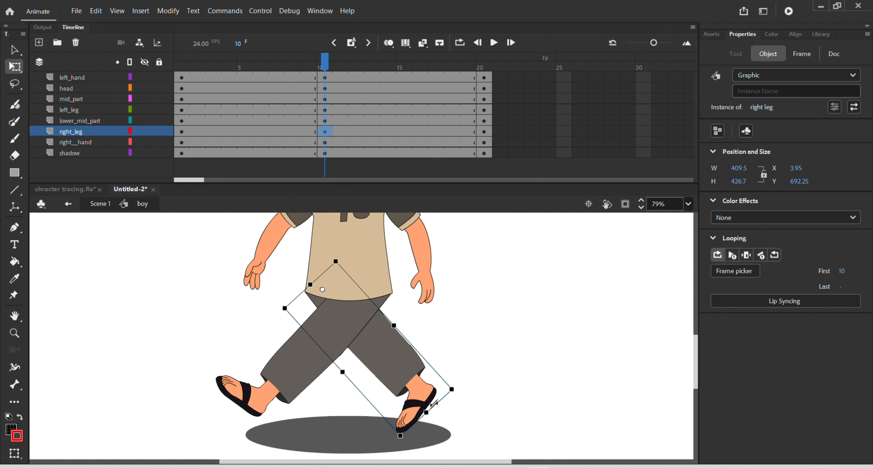
# - Rotate the right leg further backward at frame 10 and nudge it up under the shirt
pyautogui.click(458, 389)
pyautogui.click(431, 393)
pyautogui.moveTo(462, 390); pyautogui.dragTo(471, 373)
pyautogui.scroll(2, 273, 292)
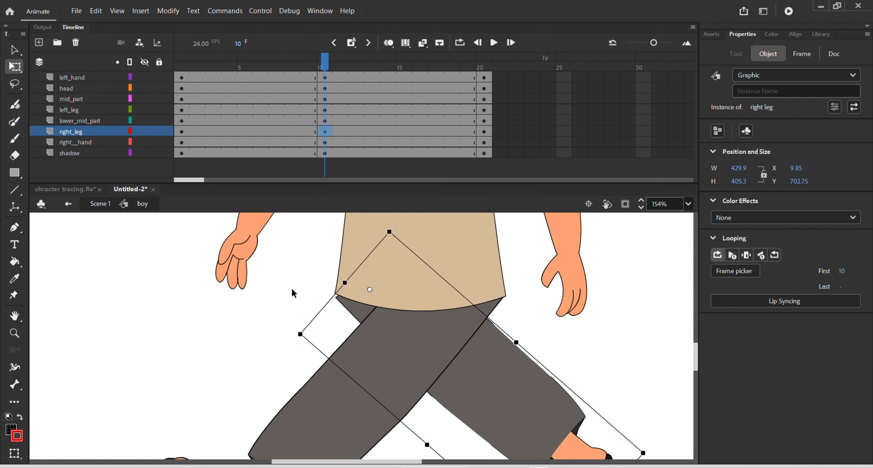
pyautogui.moveTo(352, 306); pyautogui.dragTo(352, 304)
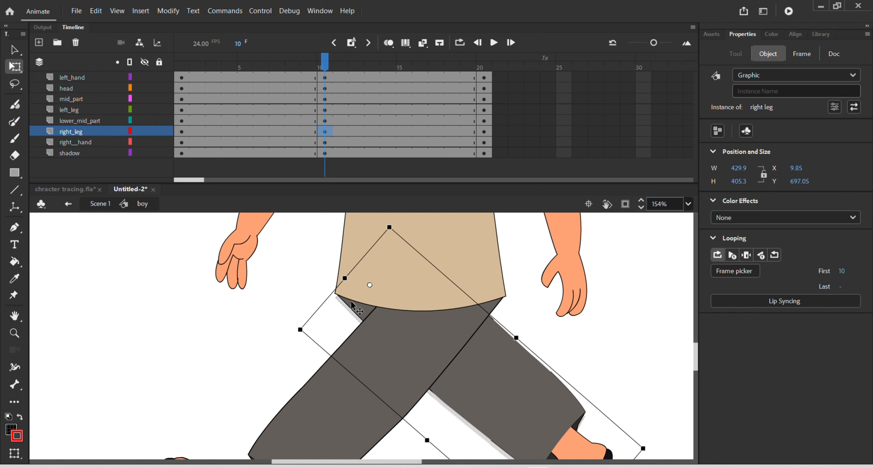
pyautogui.scroll(-4, 352, 305)
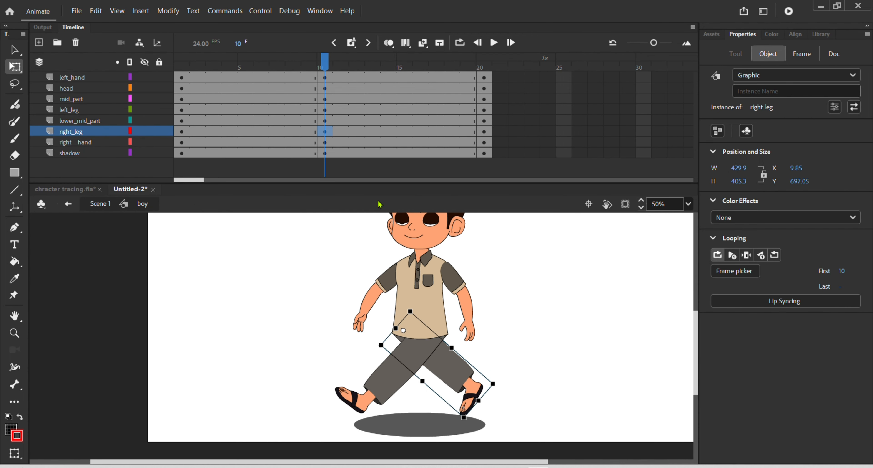
# - Reposition the right hand at frame 1 so its shoulder sits behind the shirt
pyautogui.click(260, 79)
pyautogui.click(327, 109)
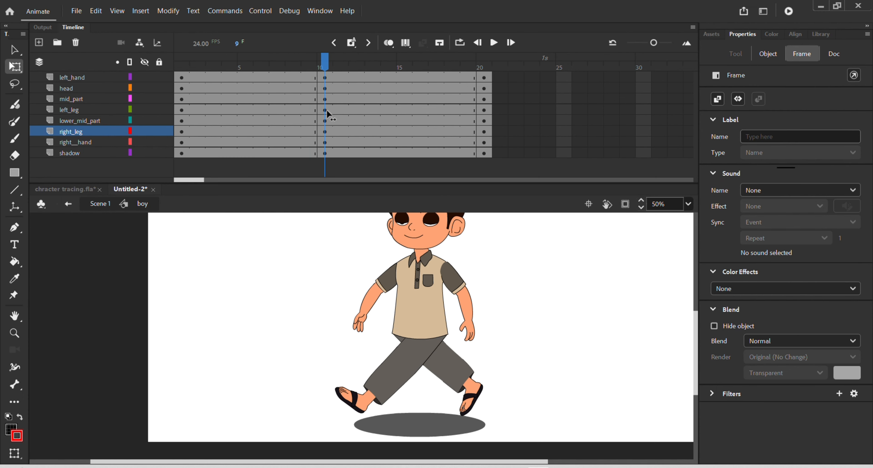
pyautogui.click(254, 119)
pyautogui.click(225, 121)
pyautogui.click(440, 250)
pyautogui.scroll(3, 470, 280)
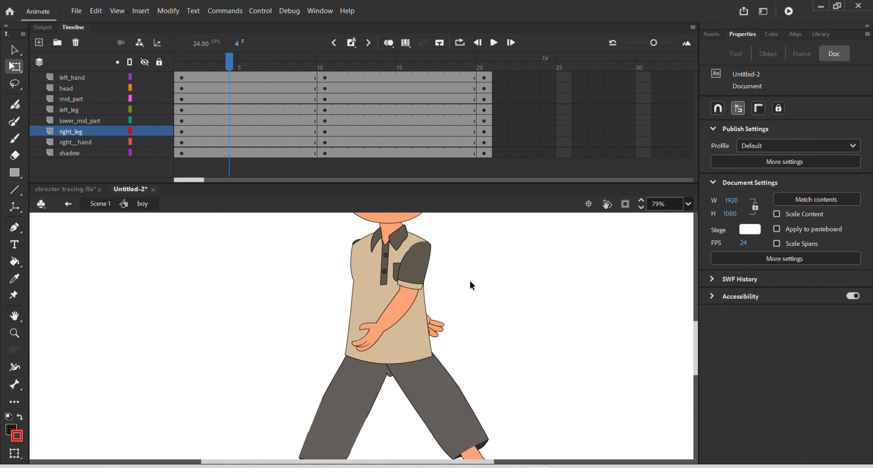
pyautogui.scroll(2, 380, 257)
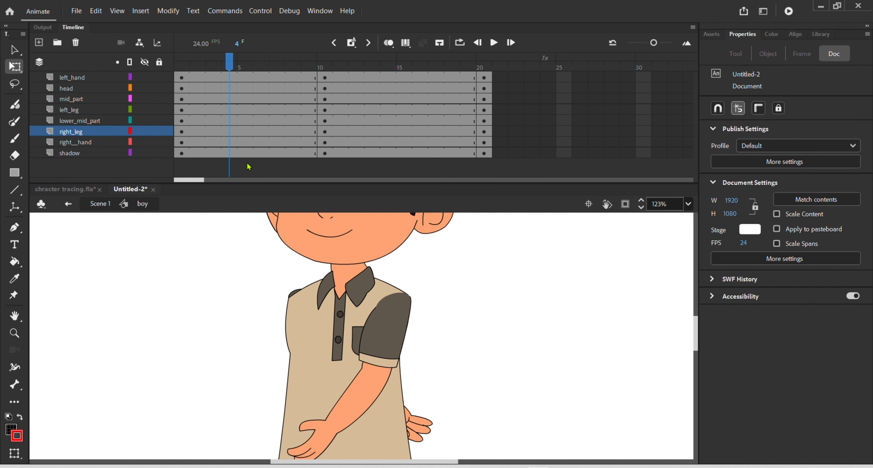
pyautogui.moveTo(227, 62); pyautogui.dragTo(182, 62)
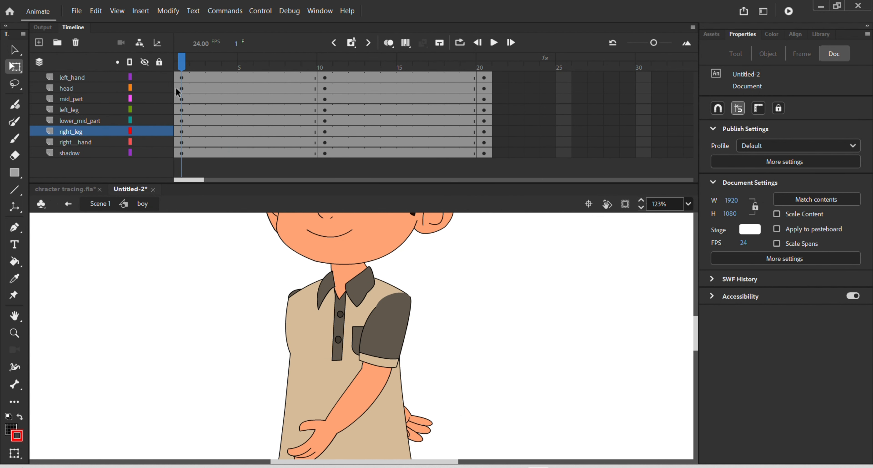
pyautogui.moveTo(407, 422); pyautogui.dragTo(414, 431)
pyautogui.scroll(-3, 383, 365)
pyautogui.scroll(-1, 383, 366)
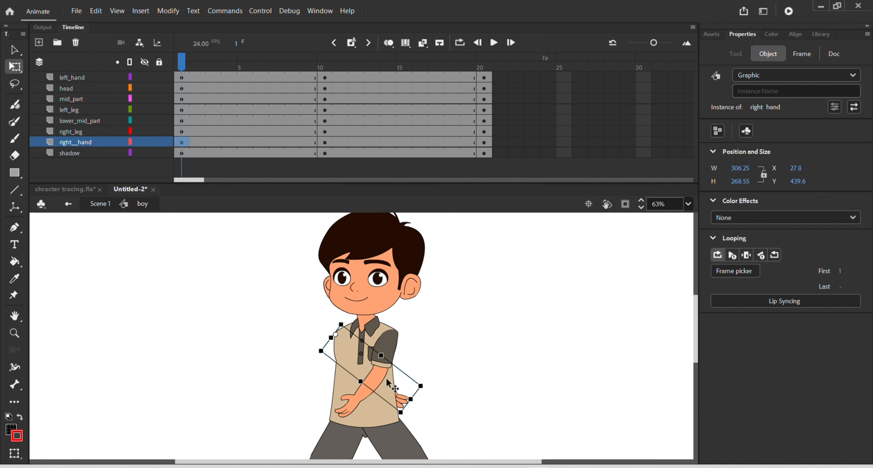
# - Copy the right__hand layer's keyframe from frame 1 to frame 20
pyautogui.scroll(-3, 387, 379)
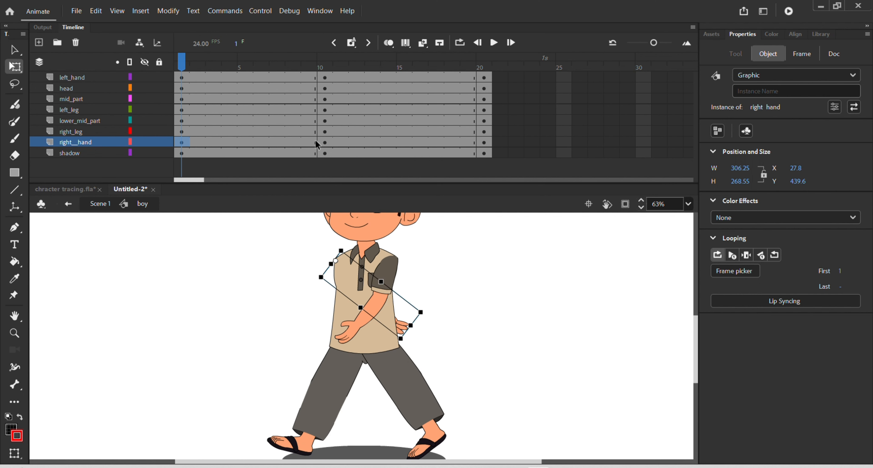
pyautogui.click(181, 143)
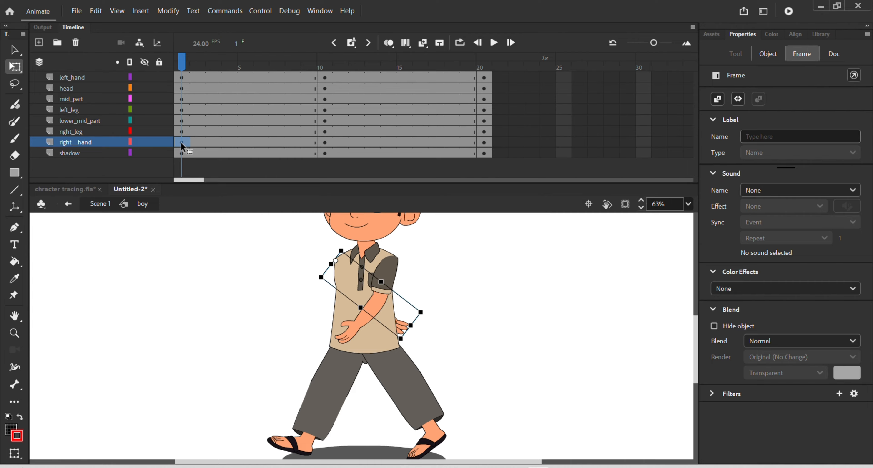
pyautogui.click(487, 142)
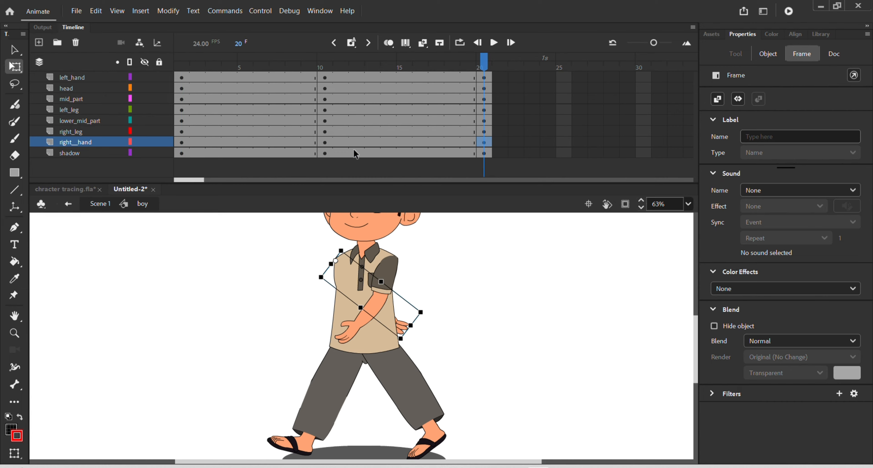
# - Create classic tweens on all of the boy symbol's layers between the keyframes at frames 1, 10 and 20
pyautogui.moveTo(217, 78); pyautogui.dragTo(398, 167)
pyautogui.rightClick(370, 142)
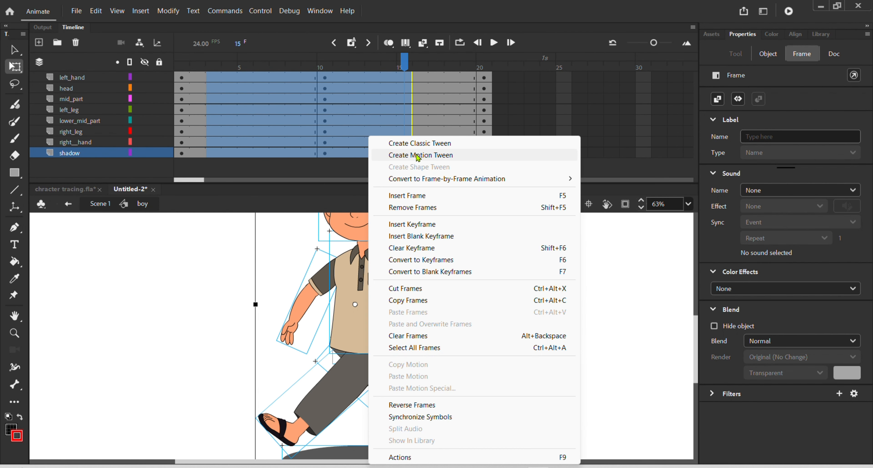
pyautogui.click(417, 144)
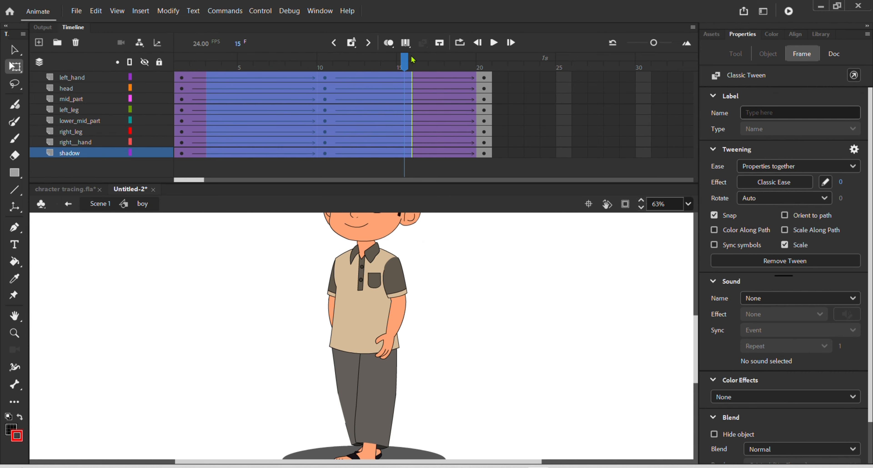
# - Preview the walk cycle by looping playback over frames 1 to 20, and turn looping off again
pyautogui.moveTo(407, 65); pyautogui.dragTo(184, 114)
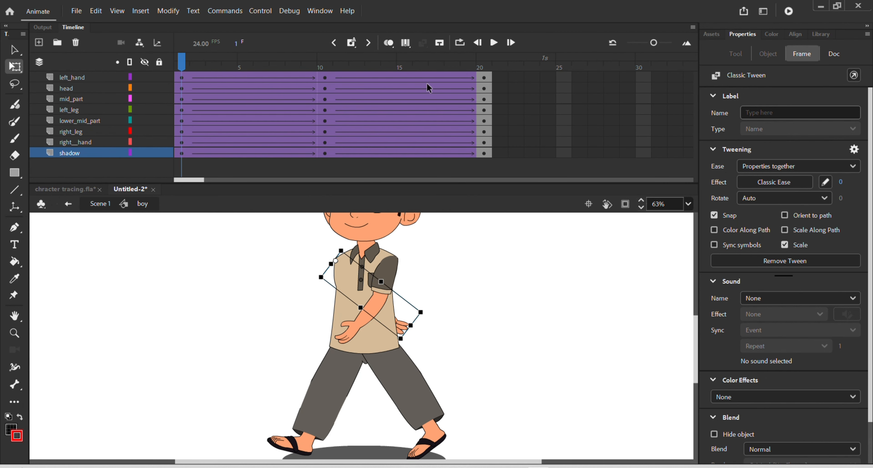
pyautogui.click(460, 42)
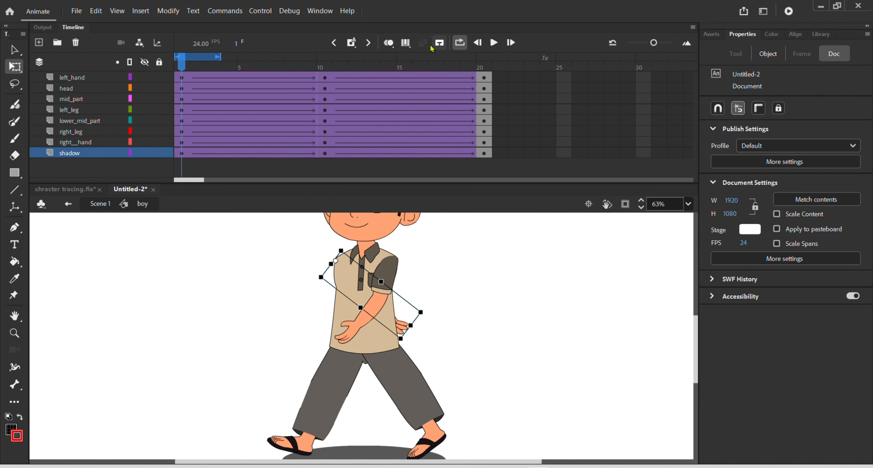
pyautogui.moveTo(220, 57); pyautogui.dragTo(488, 57)
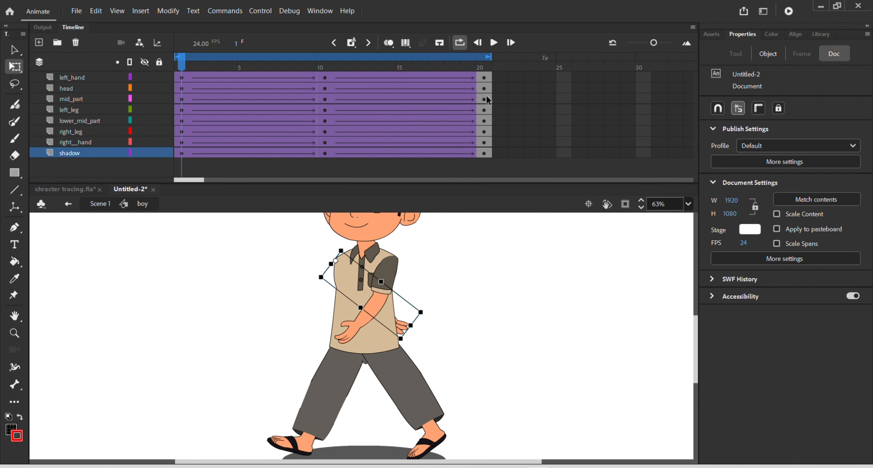
pyautogui.scroll(-2, 403, 284)
pyautogui.moveTo(425, 295); pyautogui.dragTo(434, 324)
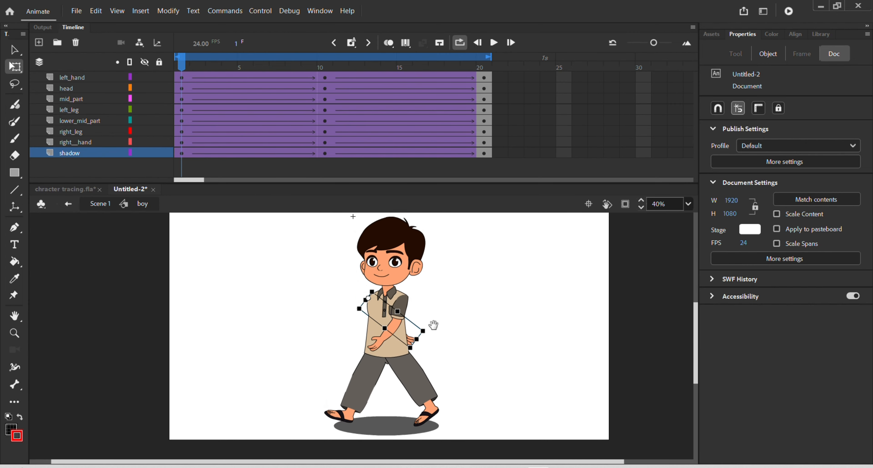
pyautogui.click(494, 42)
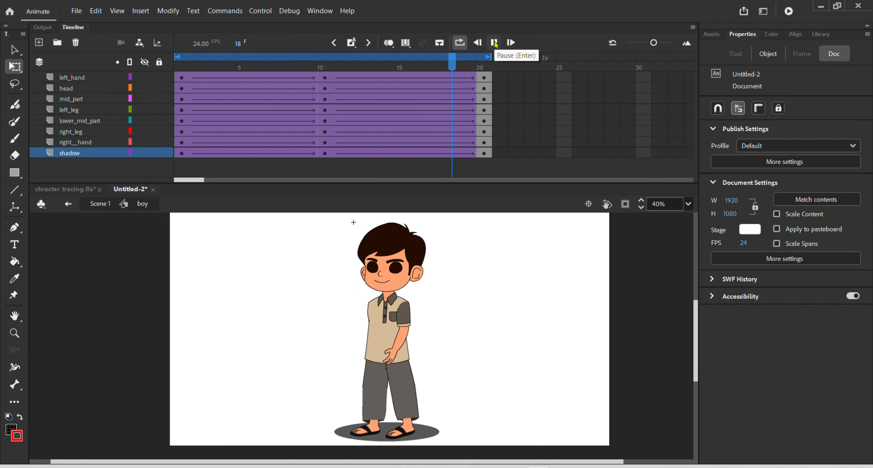
pyautogui.click(494, 43)
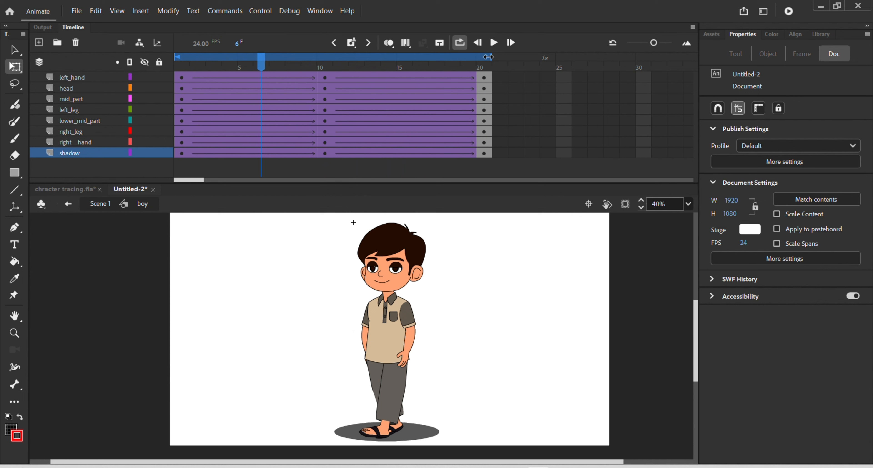
pyautogui.click(464, 49)
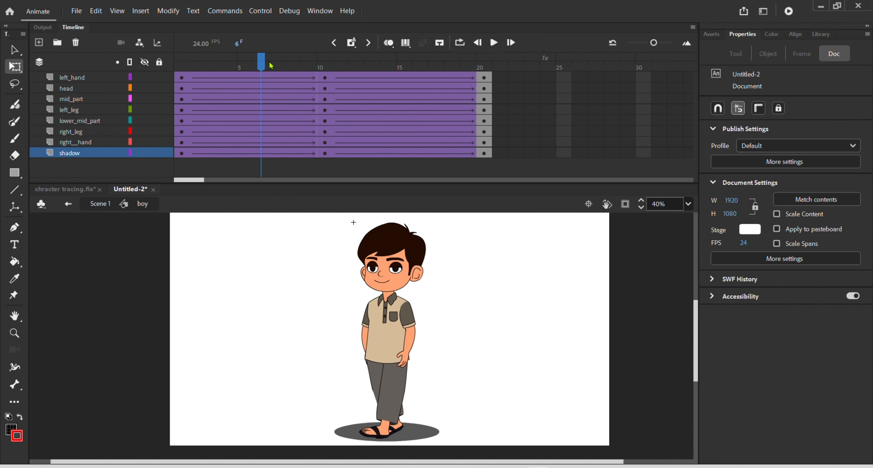
# - Insert keyframes on all of the boy symbol's layers at frames 5 and 15
pyautogui.click(241, 67)
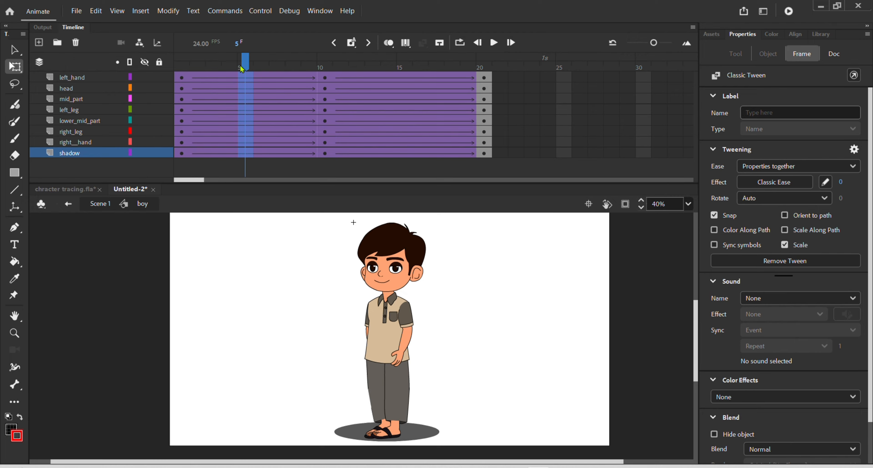
pyautogui.press('F6')
pyautogui.click(409, 67)
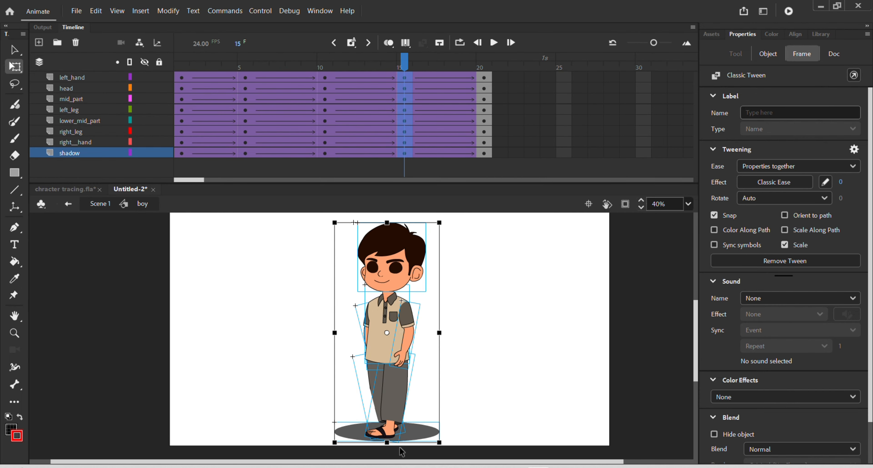
# - Open the left leg symbol for editing and insert keyframes on all its layers at frames 20, 10 and 5
pyautogui.scroll(3, 403, 421)
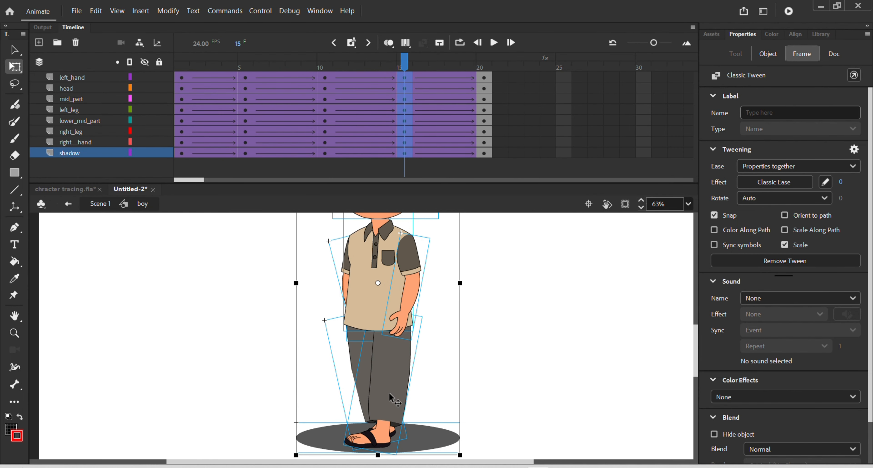
pyautogui.doubleClick(386, 404)
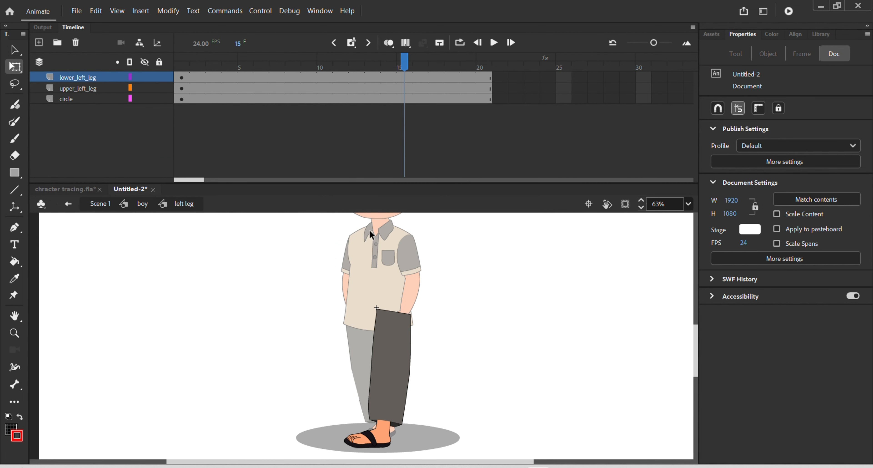
pyautogui.moveTo(401, 68); pyautogui.dragTo(487, 71)
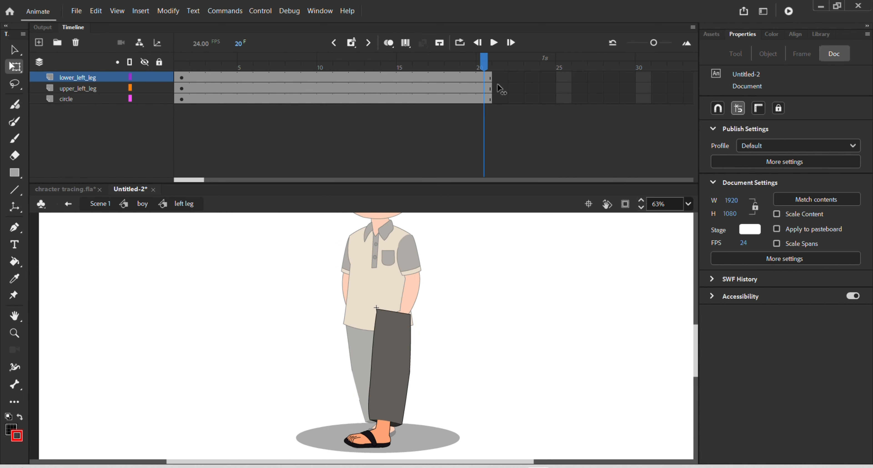
pyautogui.click(484, 73)
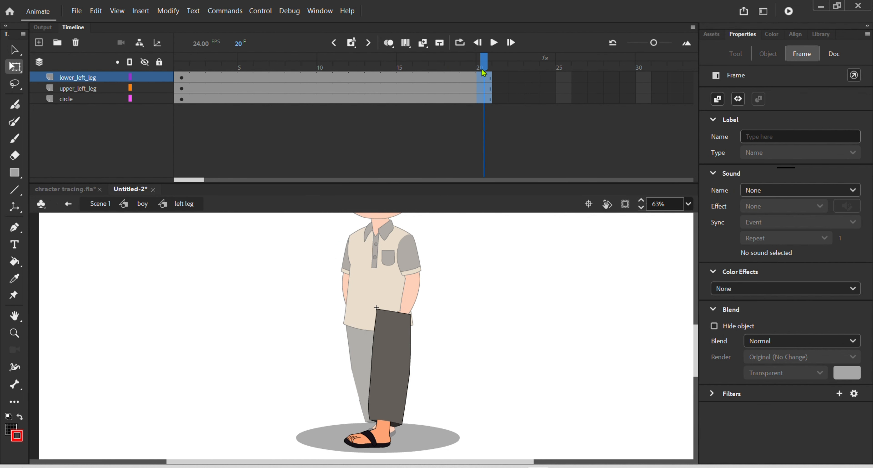
pyautogui.press('F6')
pyautogui.doubleClick(324, 69)
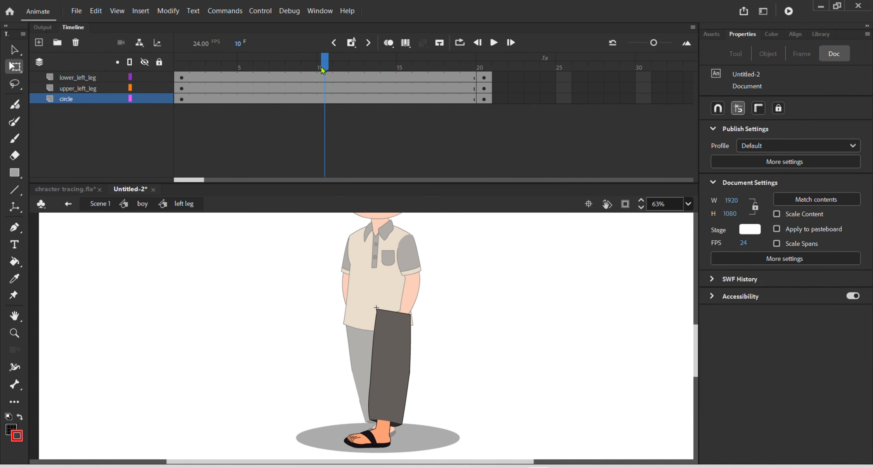
pyautogui.press('F6')
pyautogui.click(246, 68)
pyautogui.doubleClick(246, 69)
pyautogui.press('F6')
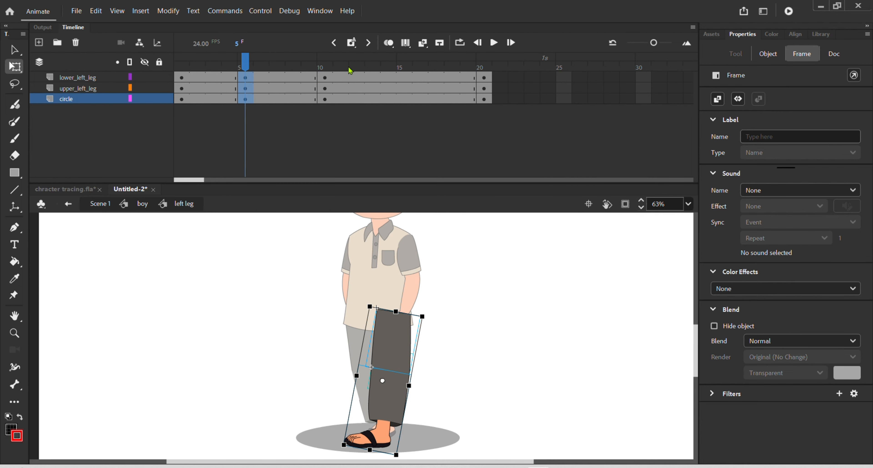
# - Insert keyframes on all of the left leg symbol's layers at frame 15
pyautogui.click(400, 68)
pyautogui.press('F6')
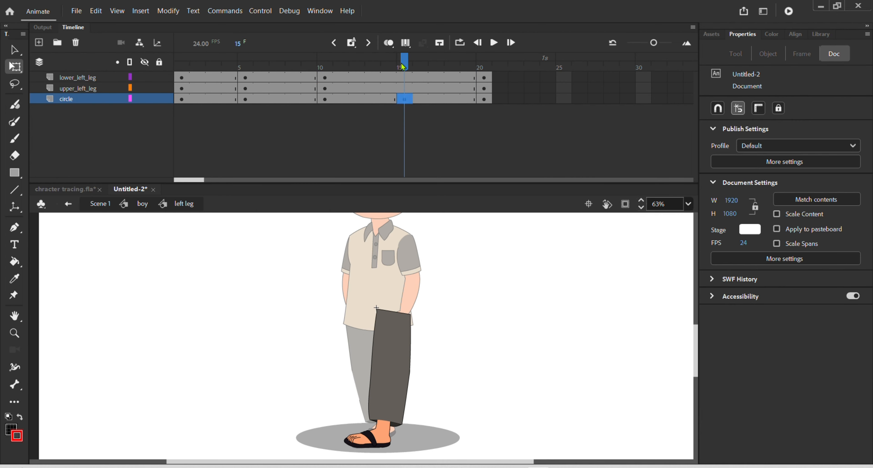
pyautogui.doubleClick(403, 68)
pyautogui.press('F6')
# - Open the right leg symbol for editing and insert keyframes on all its layers at frames 20, 10, 5 and 15
pyautogui.doubleClick(354, 348)
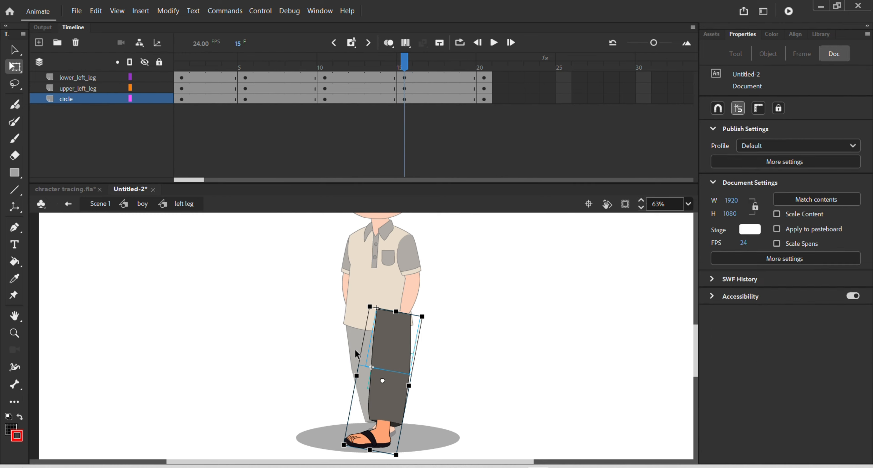
pyautogui.doubleClick(355, 347)
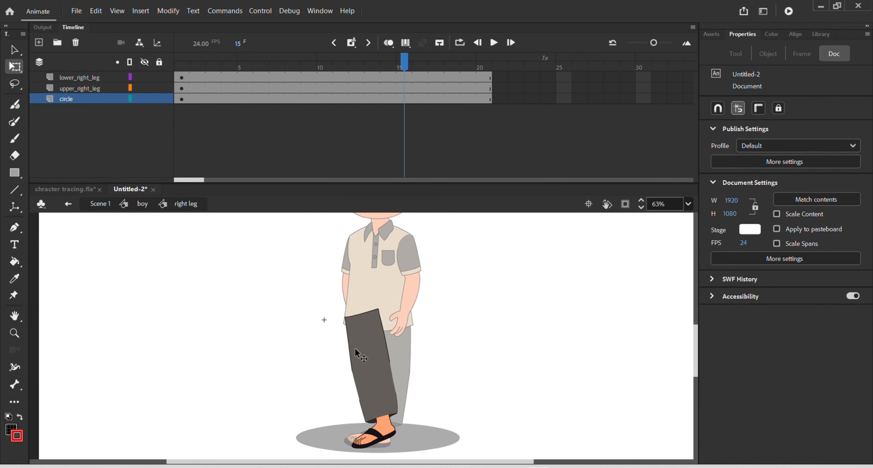
pyautogui.click(480, 64)
pyautogui.doubleClick(480, 69)
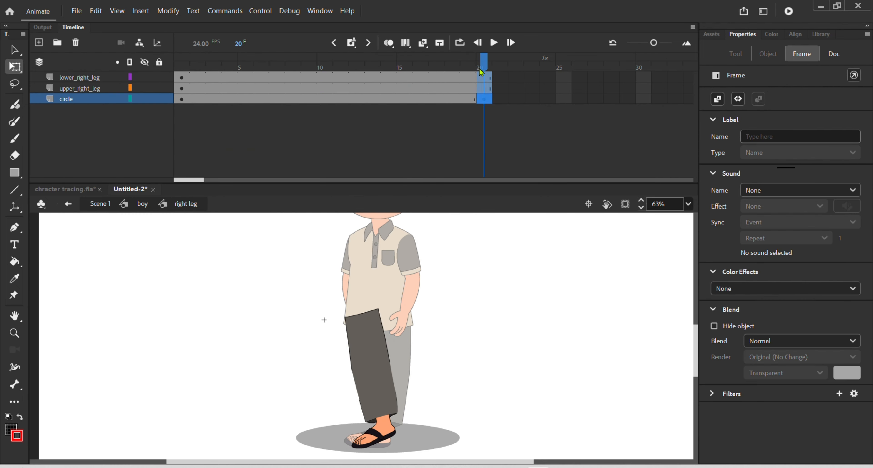
pyautogui.press('F6')
pyautogui.click(329, 66)
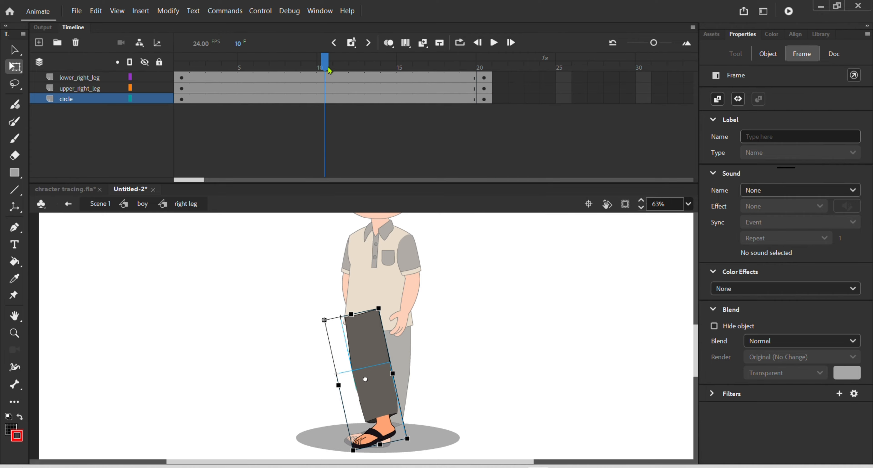
pyautogui.press('F6')
pyautogui.click(234, 70)
pyautogui.doubleClick(245, 68)
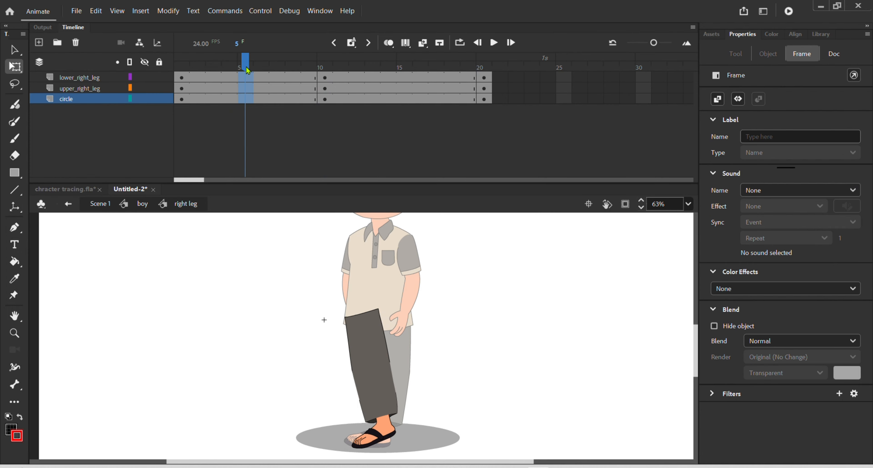
pyautogui.press('F6')
pyautogui.click(408, 68)
pyautogui.press('F6')
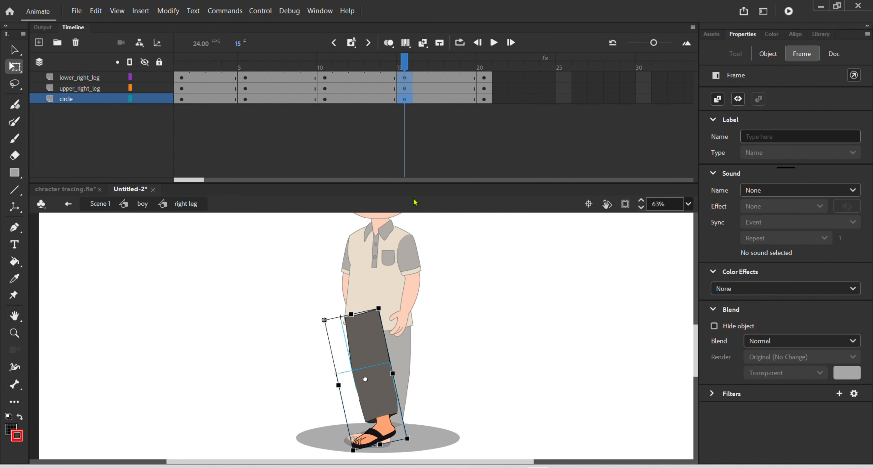
# - Open the left hand symbol for editing and insert keyframes on all its layers at frames 20, 15, 10 and 5
pyautogui.doubleClick(411, 301)
pyautogui.doubleClick(417, 306)
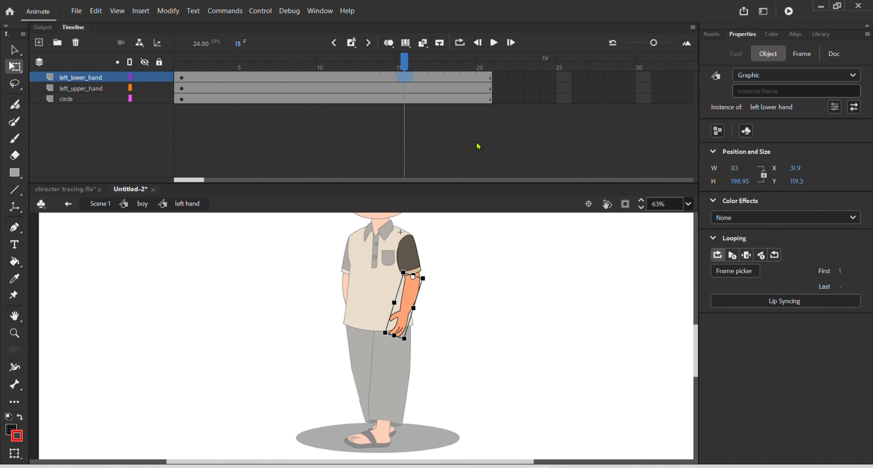
pyautogui.click(487, 70)
pyautogui.press('F6')
pyautogui.click(409, 71)
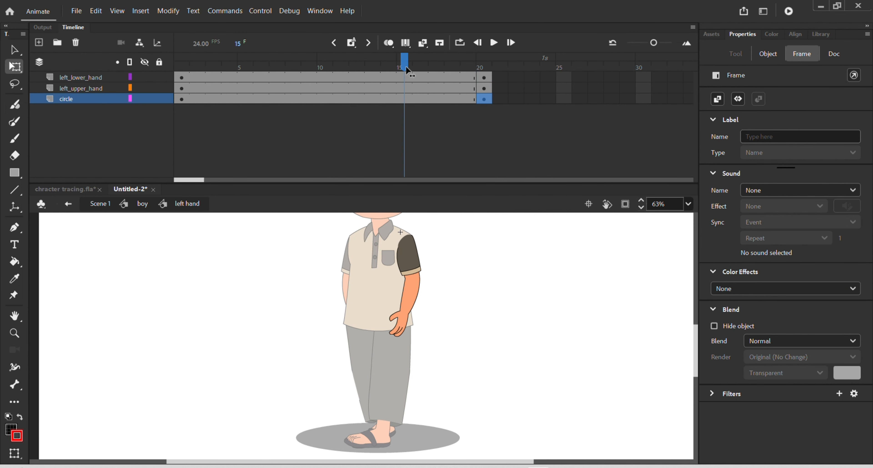
pyautogui.press('F6')
pyautogui.click(324, 69)
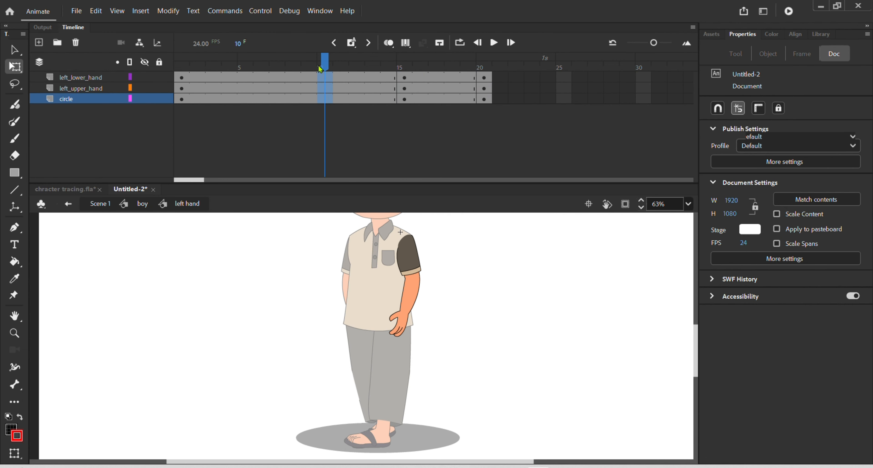
pyautogui.press('F6')
pyautogui.click(245, 66)
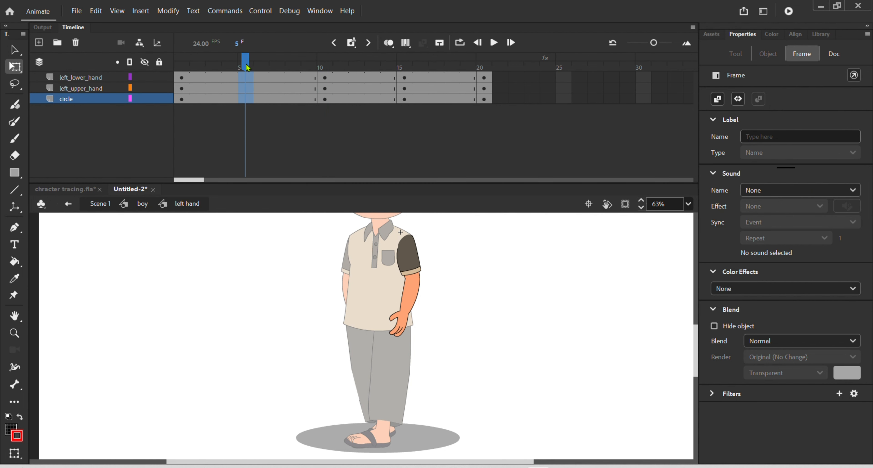
pyautogui.press('F6')
# - Insert keyframes on all of the right hand symbol's layers at frames 20, 10, 5 and 15, and return to the boy symbol
pyautogui.doubleClick(339, 276)
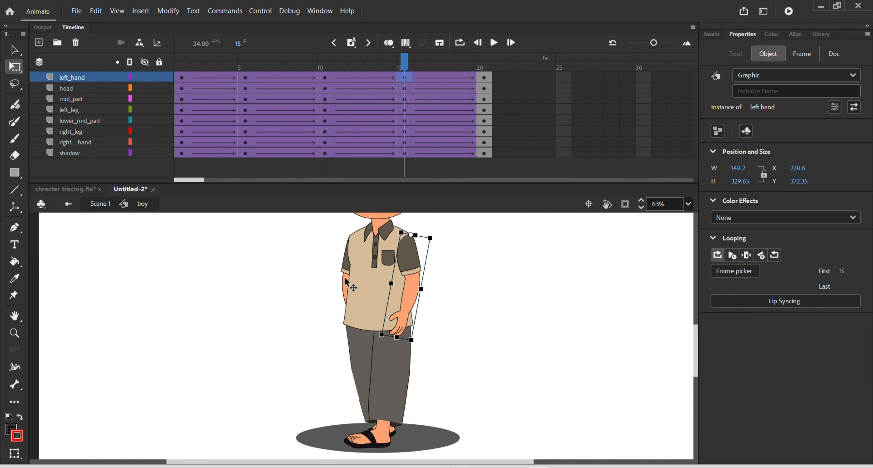
pyautogui.click(342, 277)
pyautogui.doubleClick(346, 277)
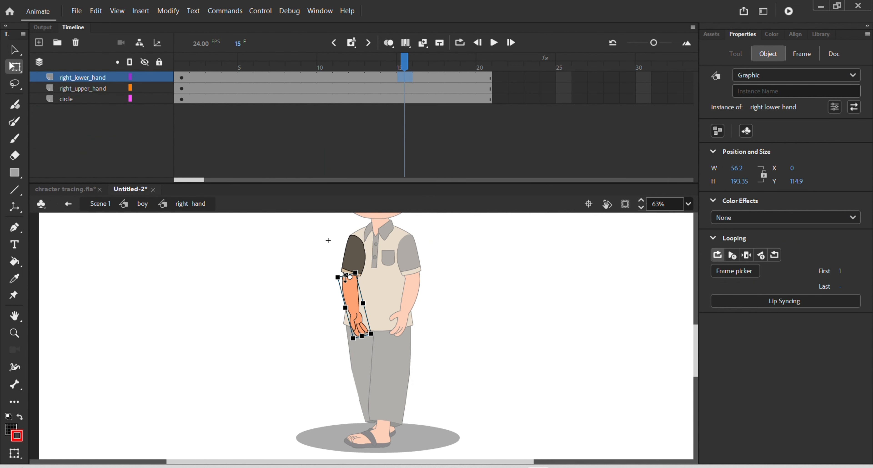
pyautogui.click(480, 67)
pyautogui.press('F6')
pyautogui.click(320, 67)
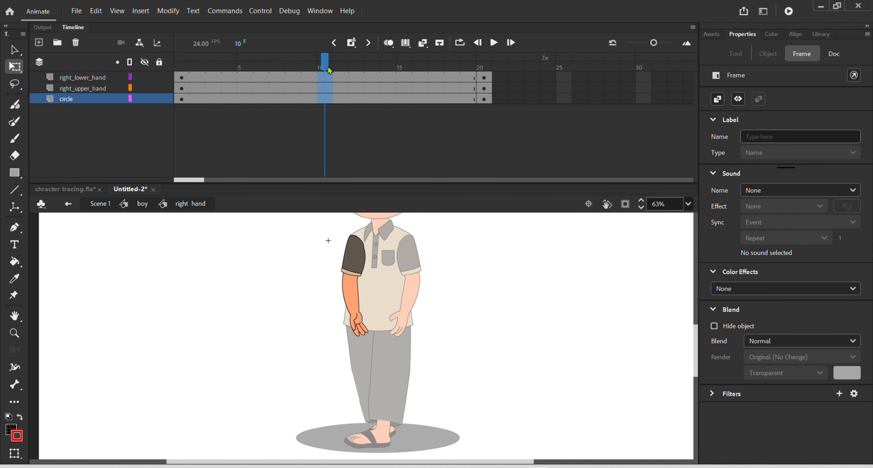
pyautogui.press('F6')
pyautogui.click(245, 67)
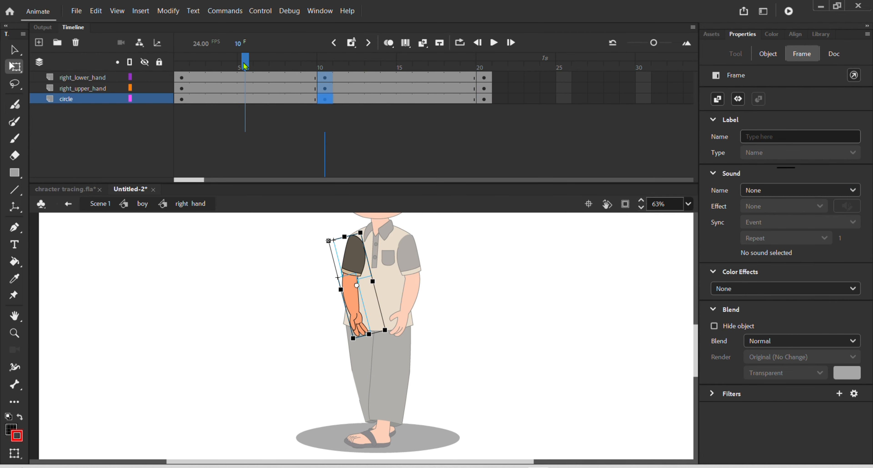
pyautogui.click(405, 67)
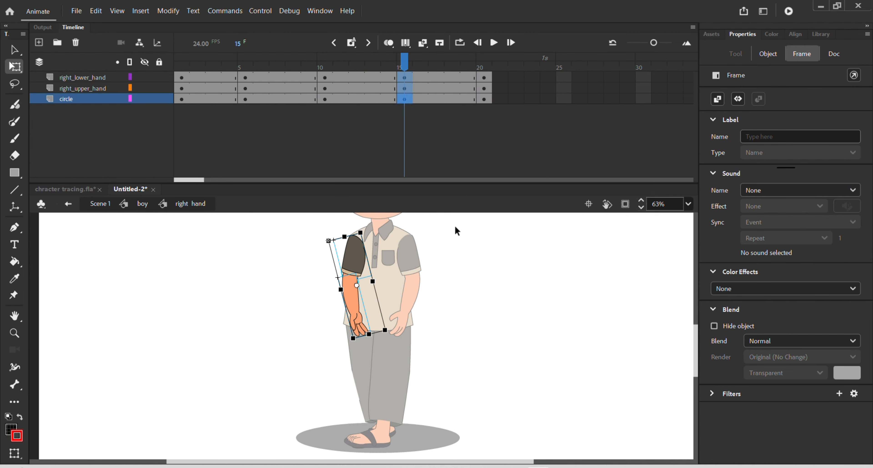
pyautogui.doubleClick(441, 228)
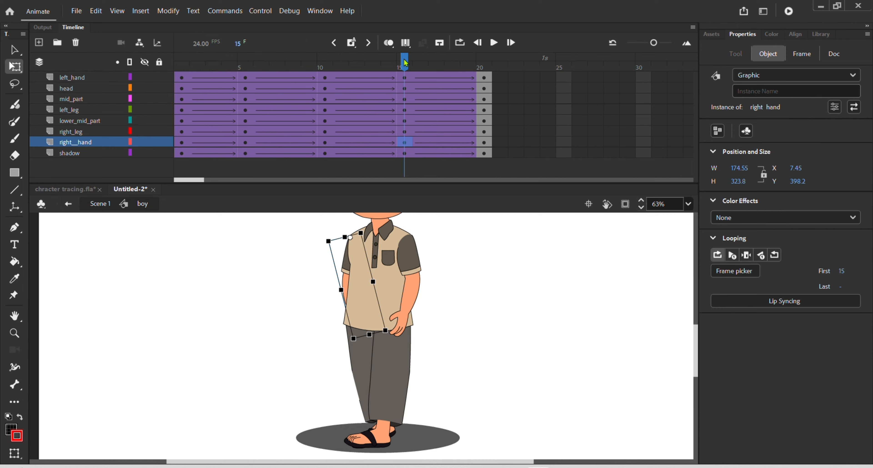
# - Open the left leg symbol at frame 5 and rotate the lower left leg backward to about horizontal, bending the knee
pyautogui.moveTo(405, 69); pyautogui.dragTo(245, 197)
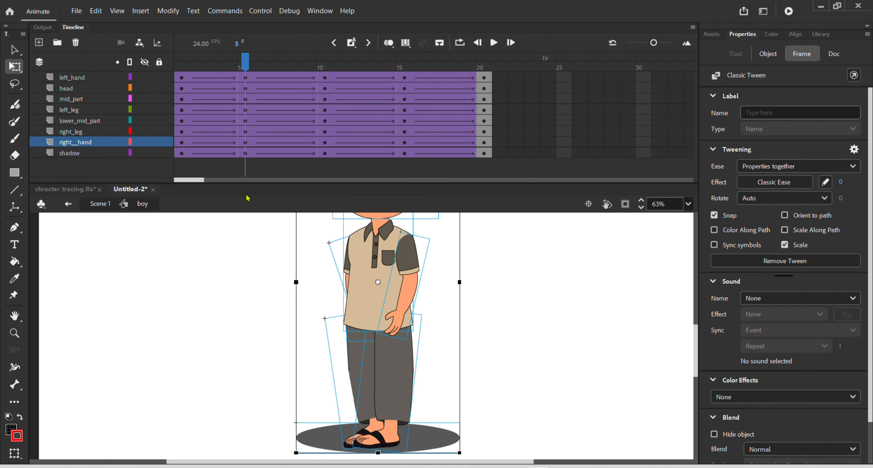
pyautogui.click(501, 378)
pyautogui.click(412, 386)
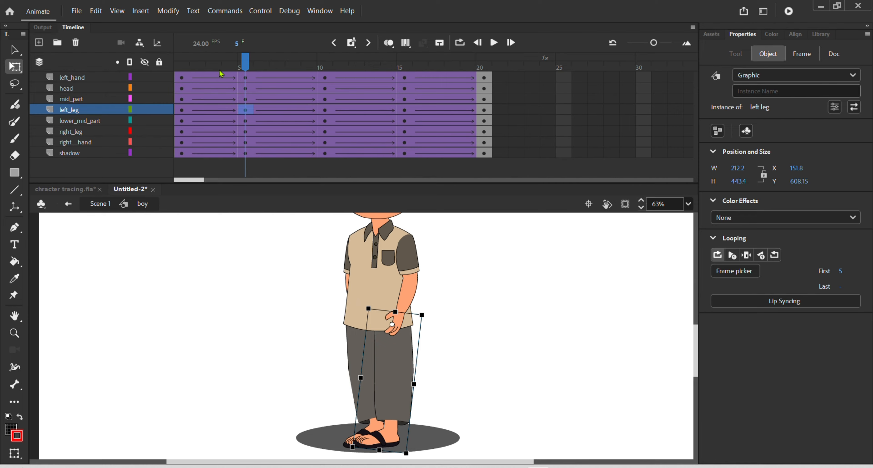
pyautogui.moveTo(247, 61); pyautogui.dragTo(244, 94)
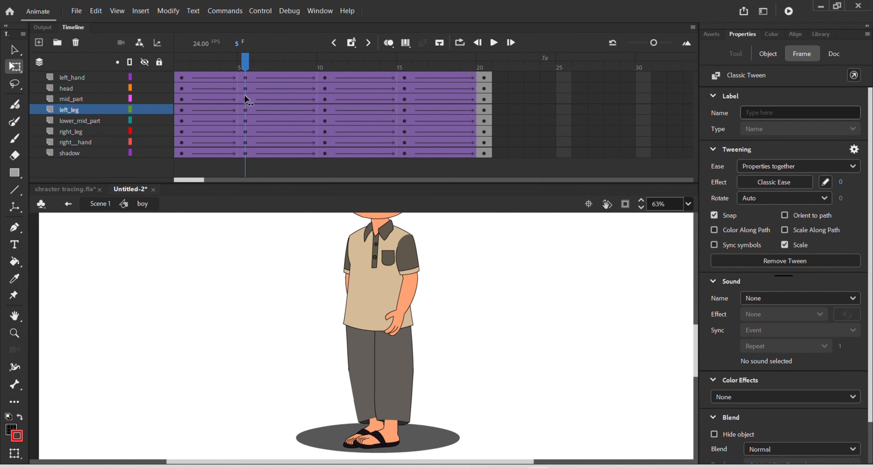
pyautogui.doubleClick(396, 384)
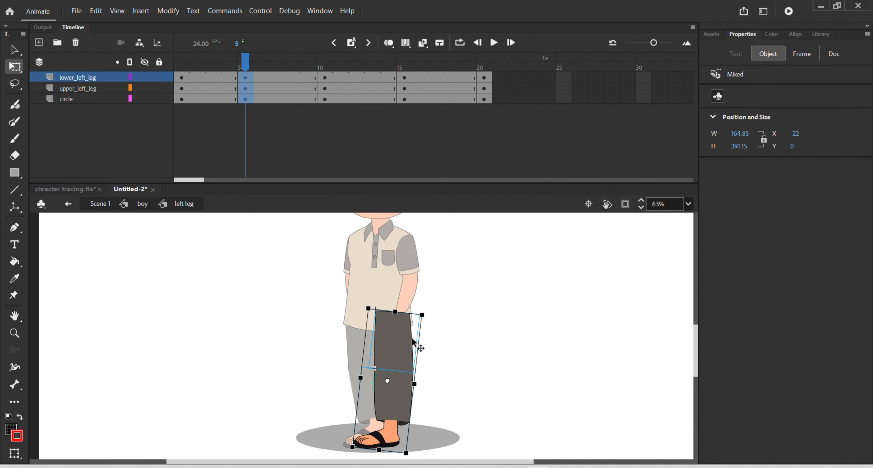
pyautogui.moveTo(415, 456); pyautogui.dragTo(442, 434)
pyautogui.hotkey('ctrl', 'z')
pyautogui.click(444, 376)
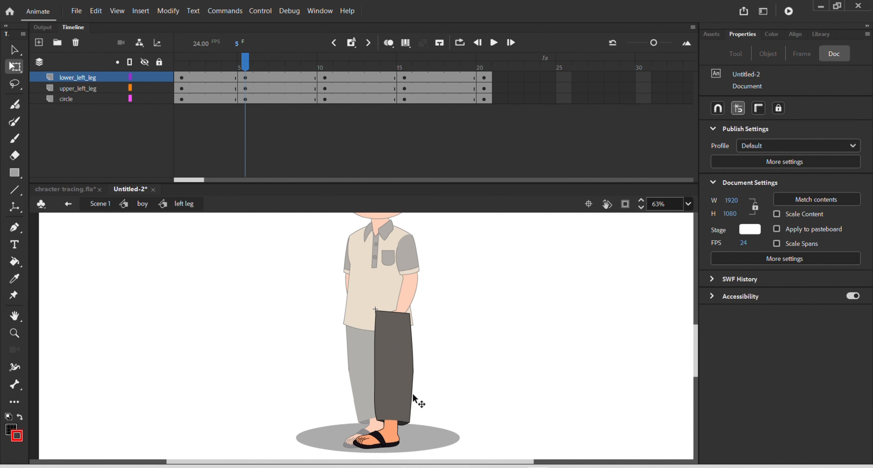
pyautogui.click(410, 394)
pyautogui.moveTo(412, 443); pyautogui.dragTo(517, 327)
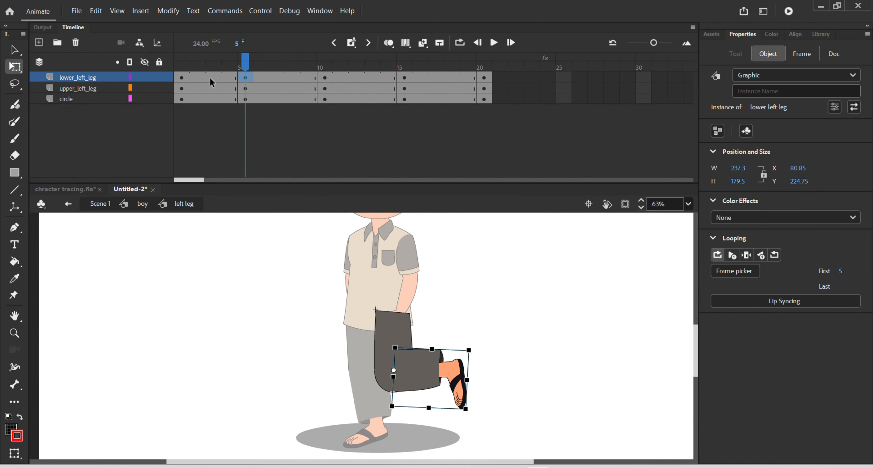
# - Create classic tweens on the lower left leg layer between frames 1, 5 and 10, and check the leg motion
pyautogui.moveTo(211, 81); pyautogui.dragTo(292, 80)
pyautogui.rightClick(277, 77)
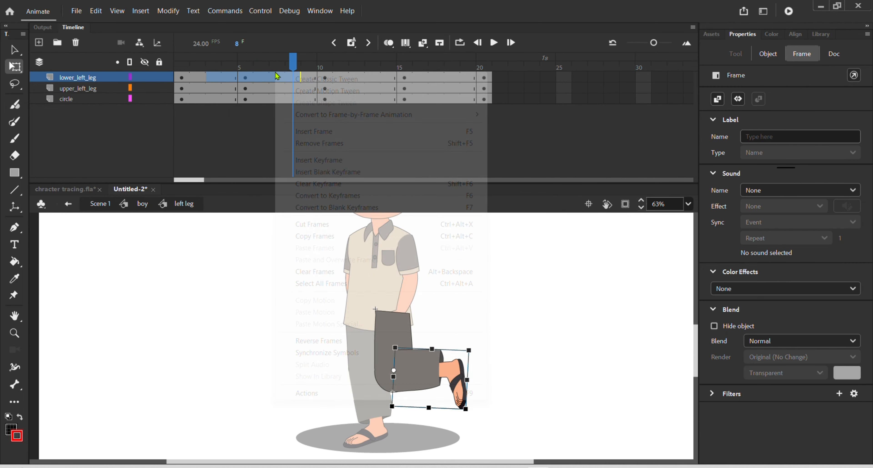
pyautogui.click(327, 79)
pyautogui.click(250, 78)
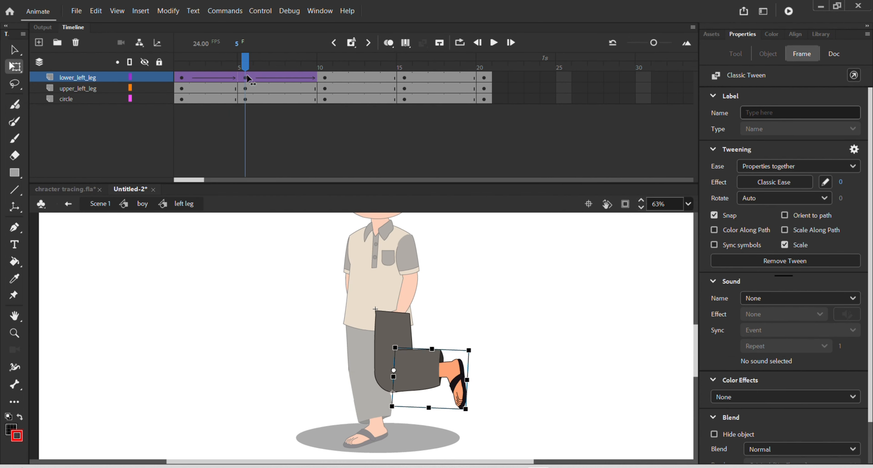
pyautogui.moveTo(249, 78); pyautogui.dragTo(282, 115)
pyautogui.click(312, 146)
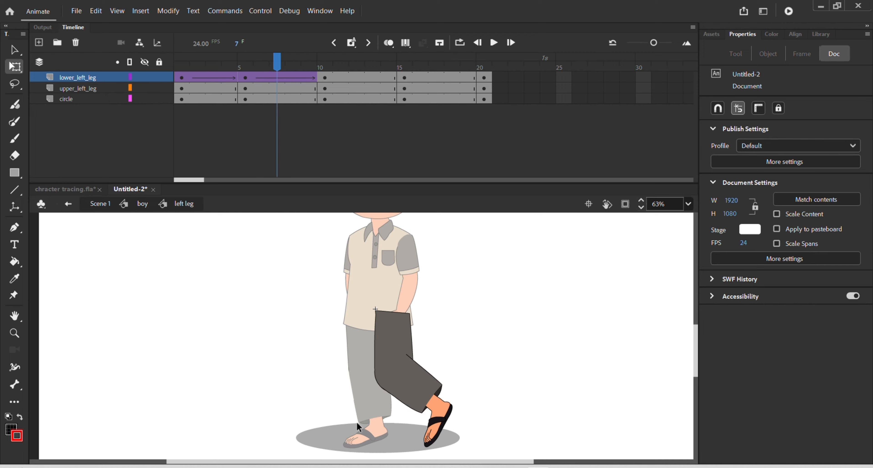
# - Insert a keyframe on the lower left leg layer at frame 7 and shorten the lower leg slightly
pyautogui.click(281, 78)
pyautogui.press('F6')
pyautogui.click(384, 321)
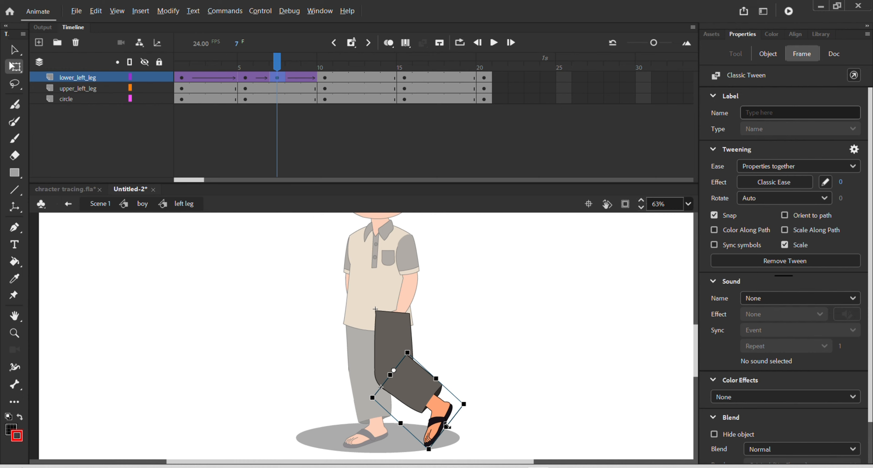
pyautogui.moveTo(446, 424); pyautogui.dragTo(443, 414)
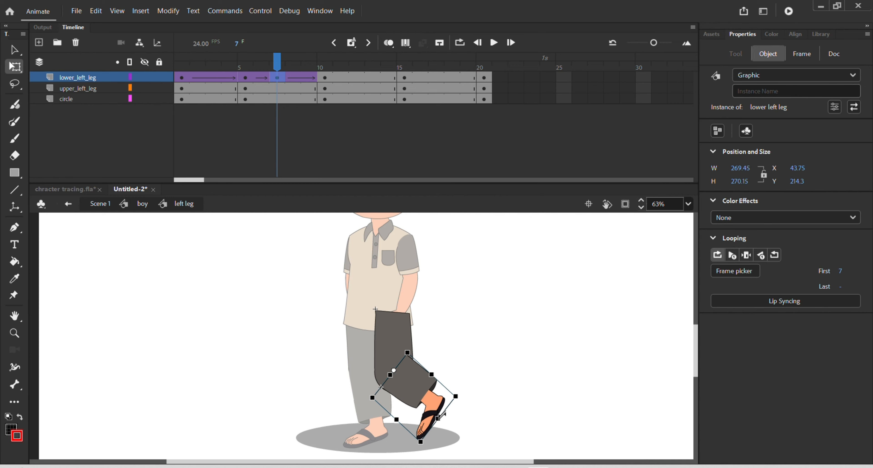
pyautogui.moveTo(276, 69); pyautogui.dragTo(329, 126)
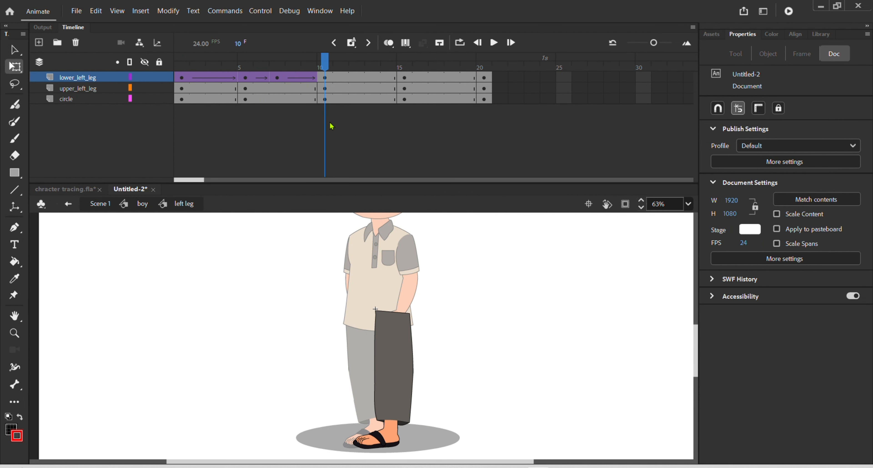
# - Open the right leg symbol at frame 15 and rotate the lower right leg backward to slightly above horizontal, bending the knee
pyautogui.doubleClick(426, 268)
pyautogui.moveTo(245, 66); pyautogui.dragTo(405, 79)
pyautogui.click(434, 383)
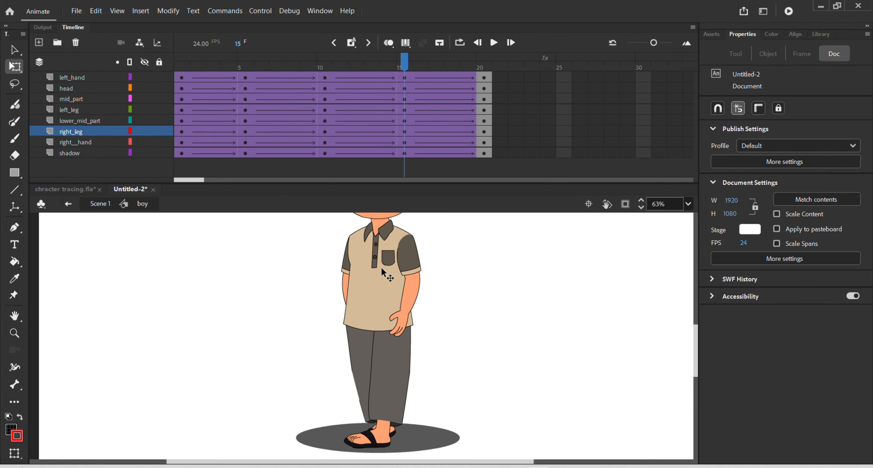
pyautogui.doubleClick(360, 347)
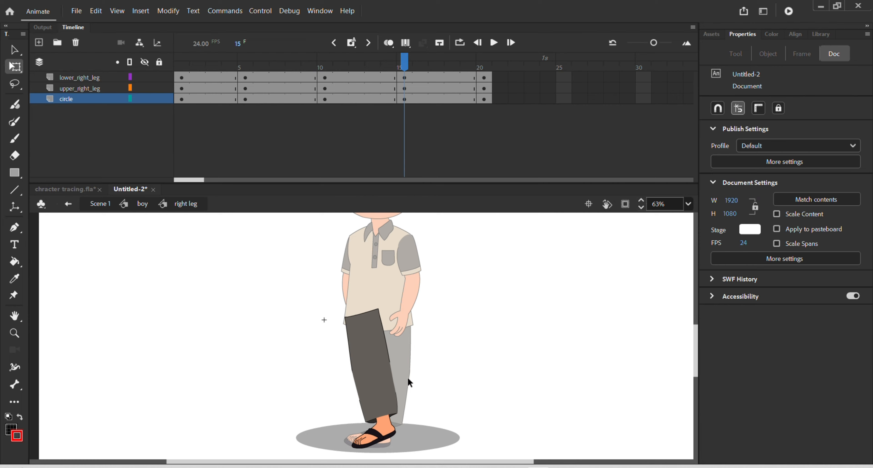
pyautogui.click(386, 440)
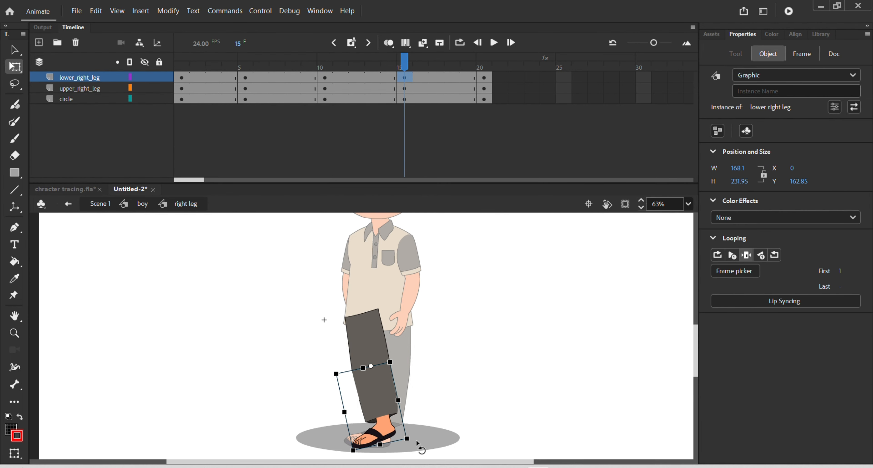
pyautogui.moveTo(417, 441); pyautogui.dragTo(489, 300)
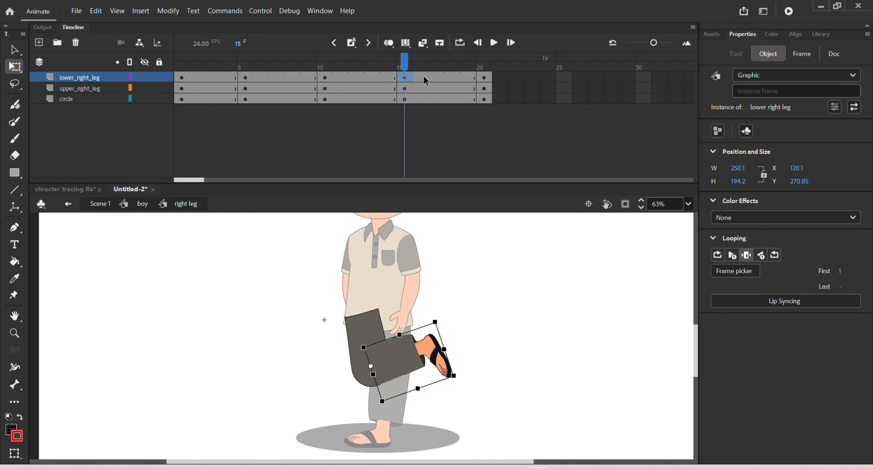
# - Create classic tweens on the lower right leg layer between frames 10, 15 and 20
pyautogui.moveTo(365, 75); pyautogui.dragTo(483, 89)
pyautogui.rightClick(432, 76)
pyautogui.click(454, 84)
pyautogui.click(364, 252)
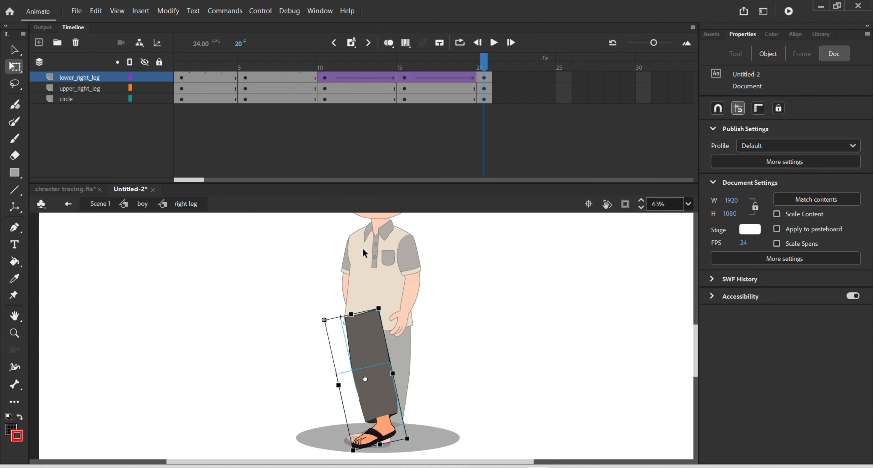
pyautogui.scroll(1, 376, 409)
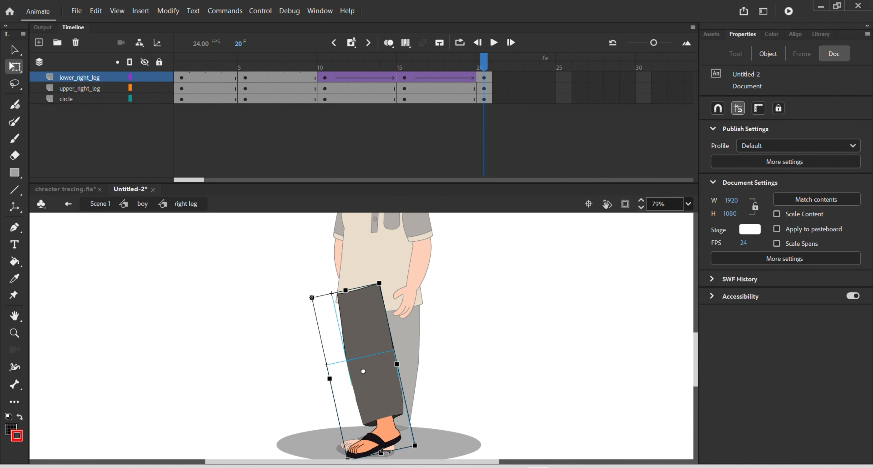
# - Insert a keyframe on the lower right leg layer at frame 17, shorten the lower leg slightly, and return to the boy symbol
pyautogui.click(440, 77)
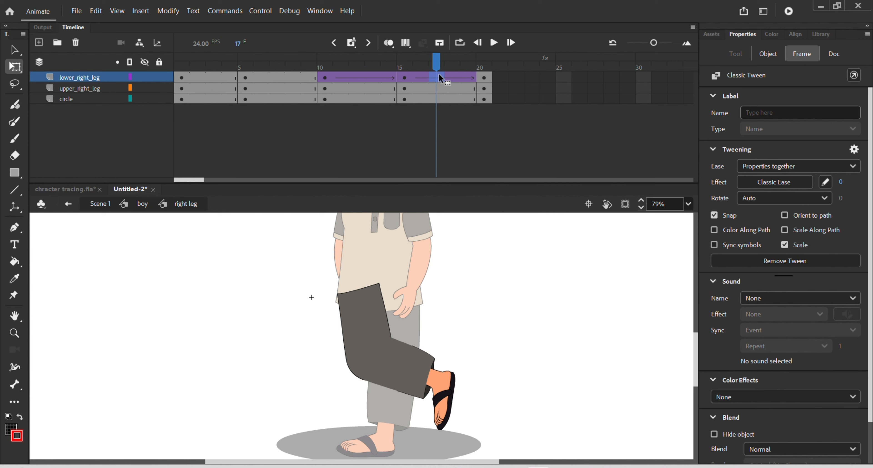
pyautogui.press('F6')
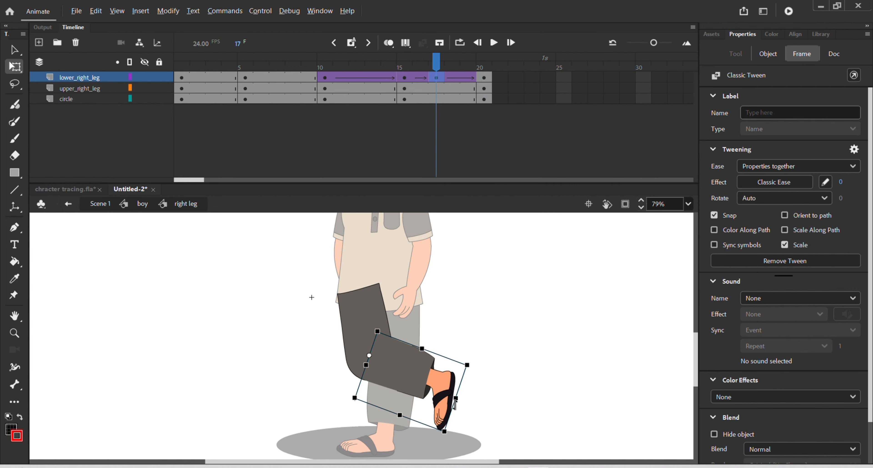
pyautogui.moveTo(455, 399); pyautogui.dragTo(442, 393)
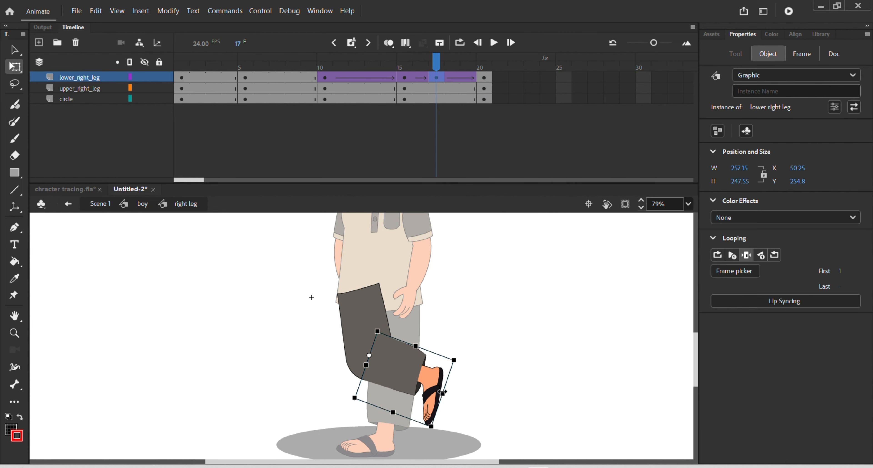
pyautogui.moveTo(441, 63); pyautogui.dragTo(325, 63)
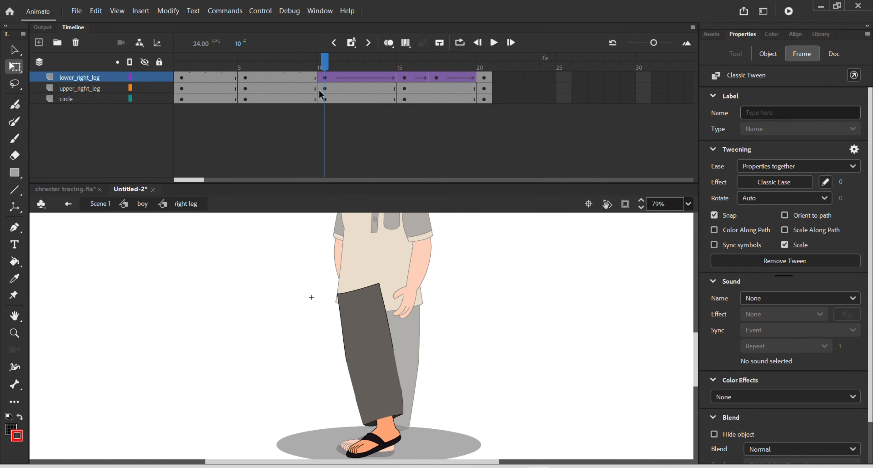
pyautogui.doubleClick(462, 231)
# - Open the left leg symbol at frame 5 and rotate the lower left leg further up behind the body, slightly above horizontal
pyautogui.moveTo(318, 86); pyautogui.dragTo(251, 196)
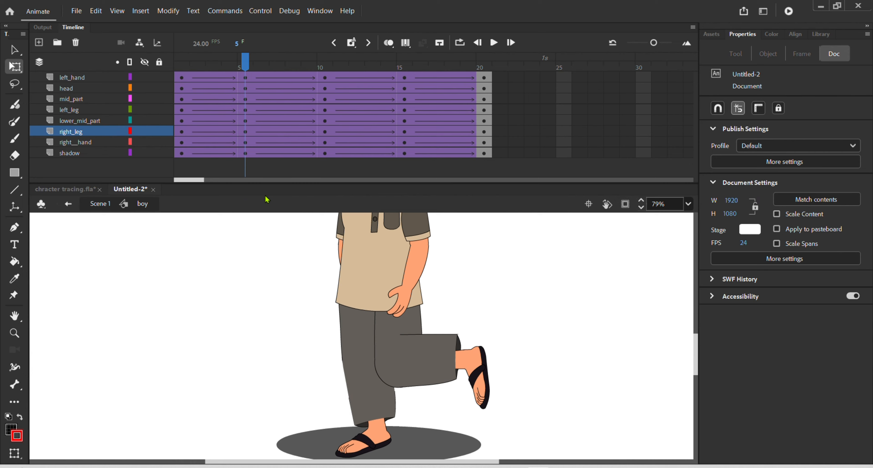
pyautogui.click(401, 346)
pyautogui.doubleClick(422, 360)
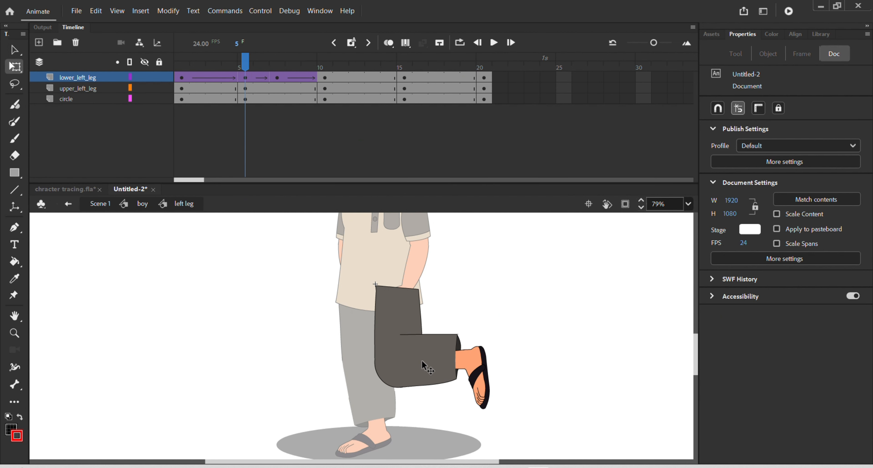
pyautogui.click(488, 378)
pyautogui.moveTo(496, 412); pyautogui.dragTo(502, 382)
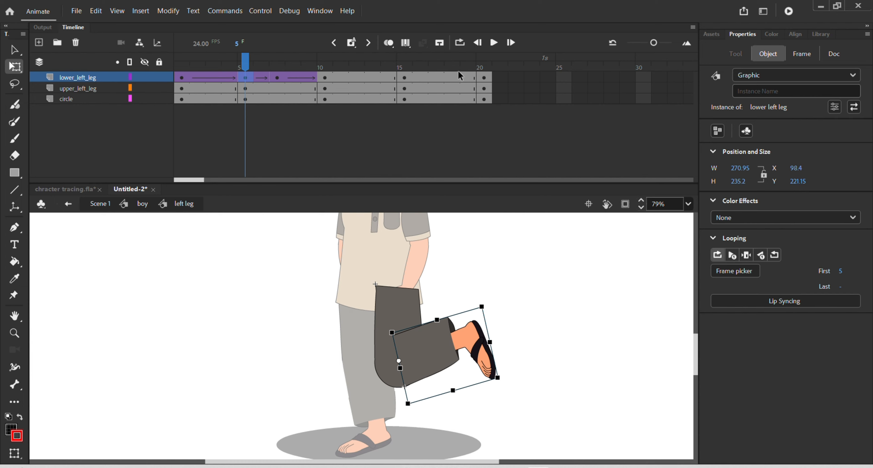
pyautogui.doubleClick(471, 221)
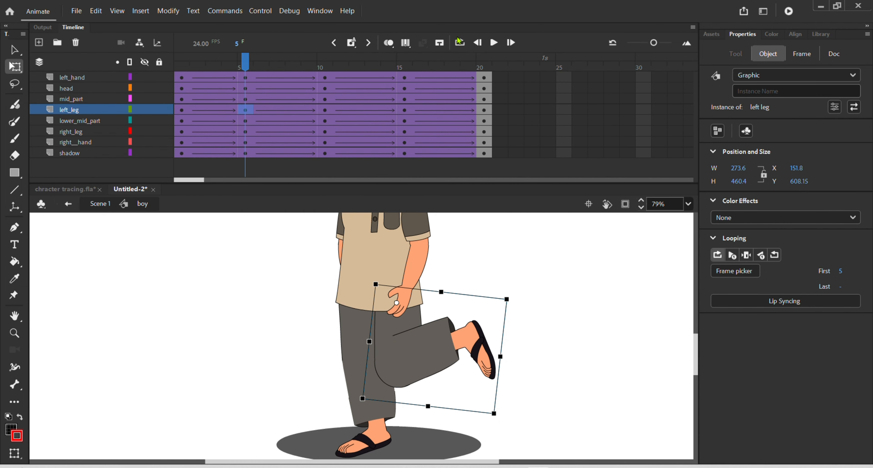
# - Play the boy's walk cycle on loop to check the leg motion, and switch looping off
pyautogui.click(458, 41)
pyautogui.click(493, 44)
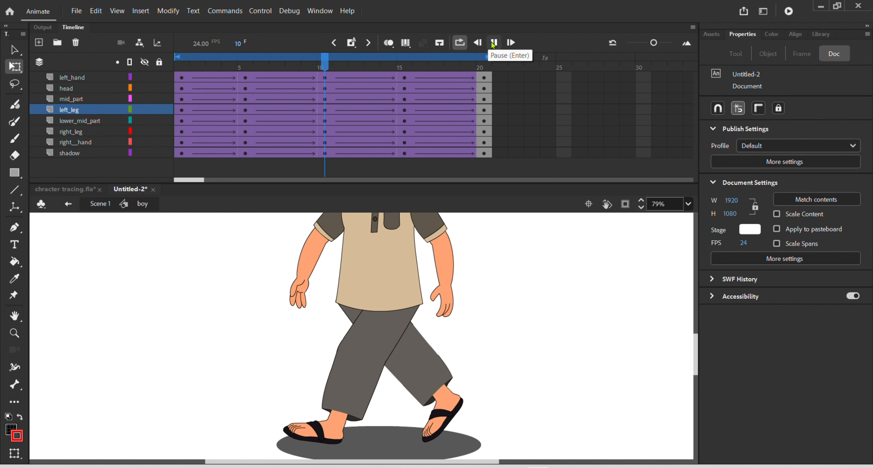
pyautogui.click(493, 44)
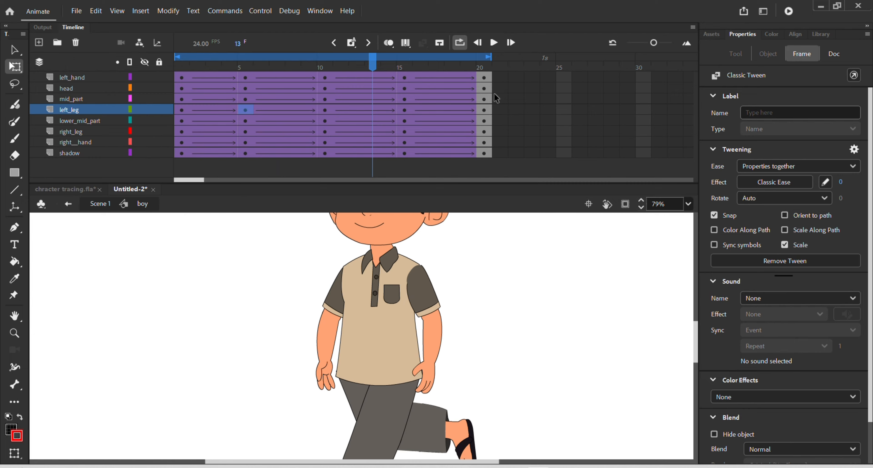
pyautogui.moveTo(370, 67); pyautogui.dragTo(148, 119)
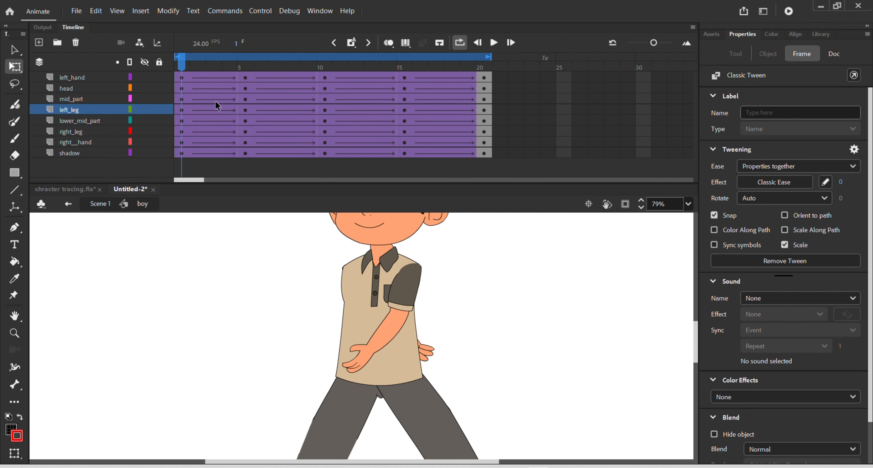
pyautogui.click(495, 45)
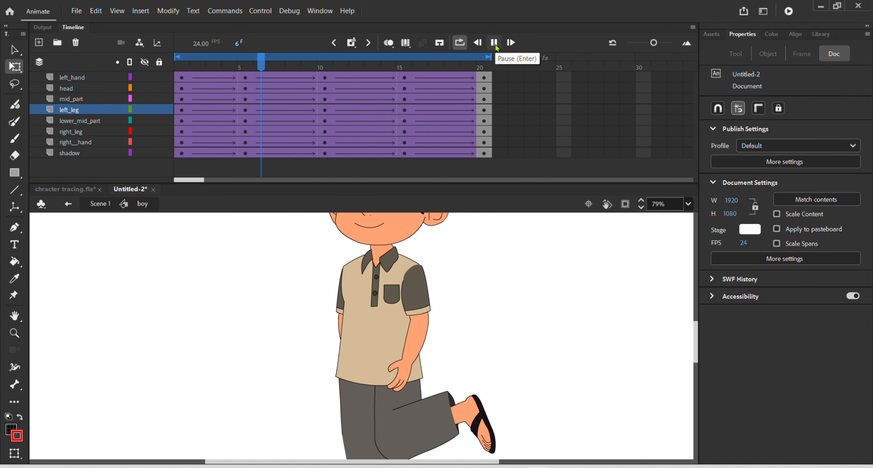
pyautogui.click(495, 45)
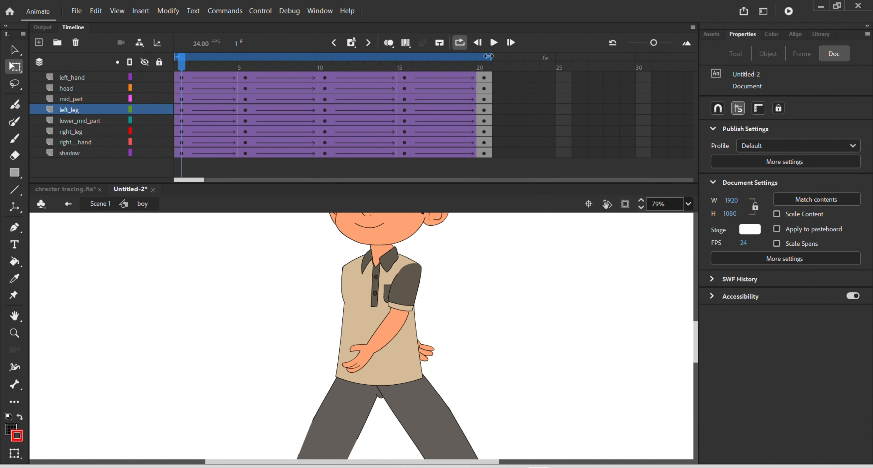
pyautogui.click(458, 48)
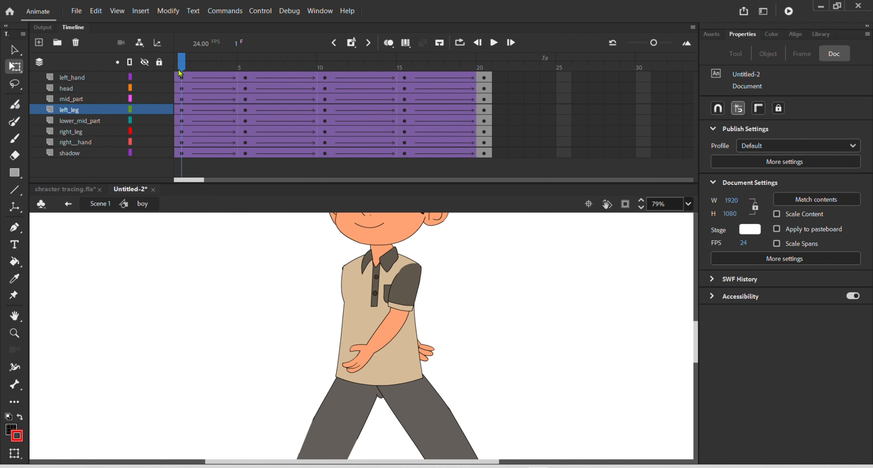
# - In the left hand symbol at frame 1, rotate the lower left arm forward to nearly horizontal and copy that keyframe to frame 20
pyautogui.doubleClick(384, 330)
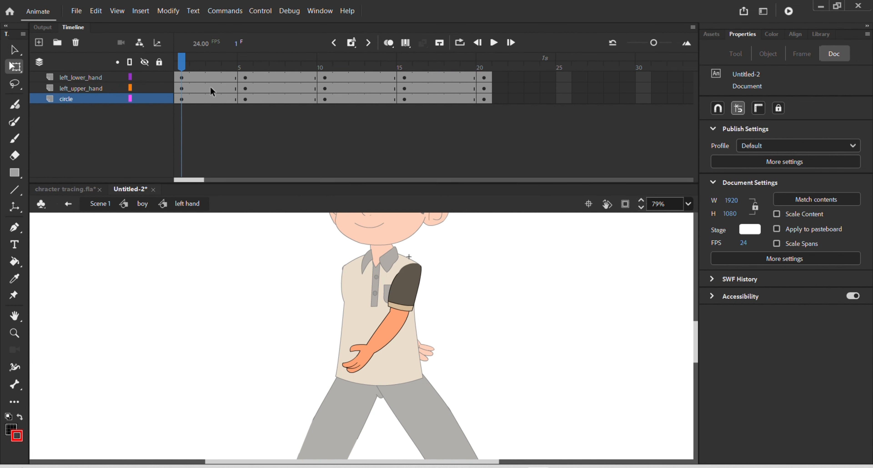
pyautogui.click(358, 366)
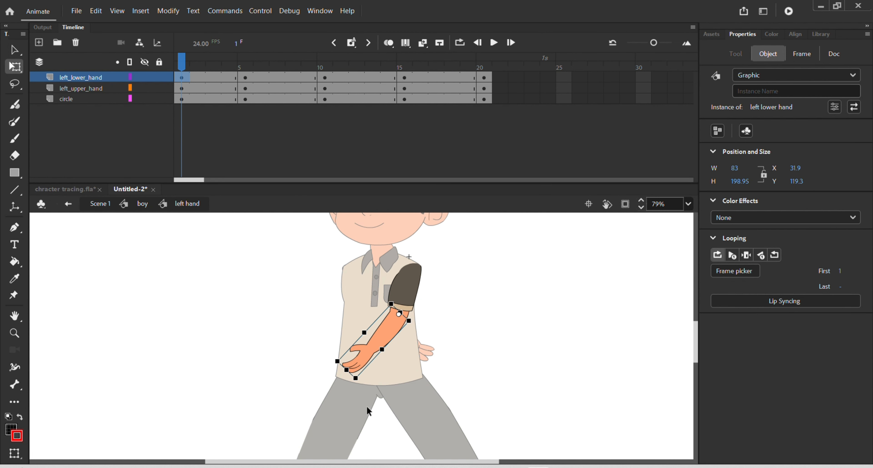
pyautogui.moveTo(363, 388); pyautogui.dragTo(292, 356)
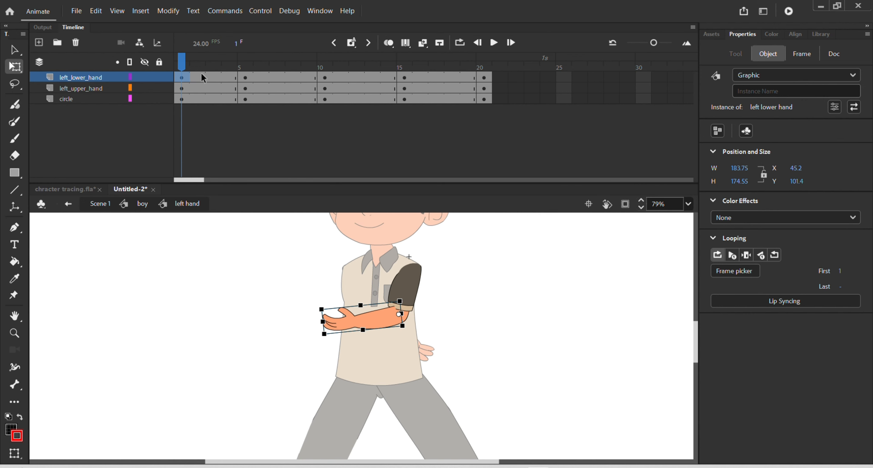
pyautogui.click(183, 80)
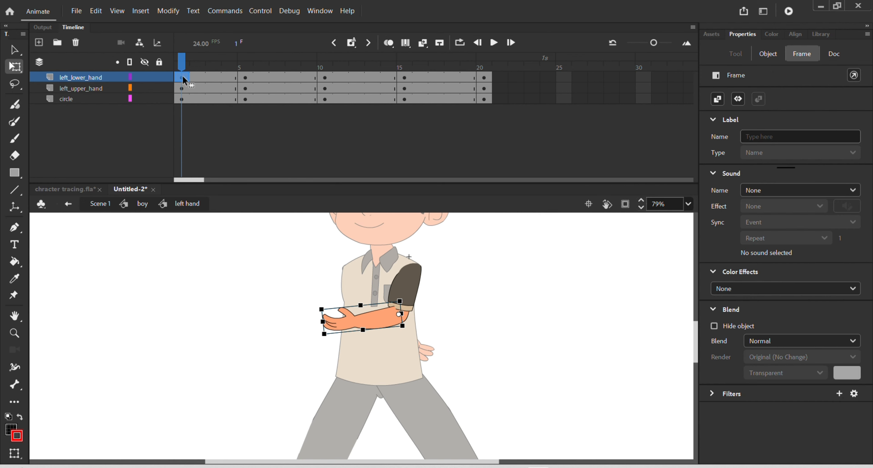
pyautogui.moveTo(185, 78); pyautogui.dragTo(487, 78)
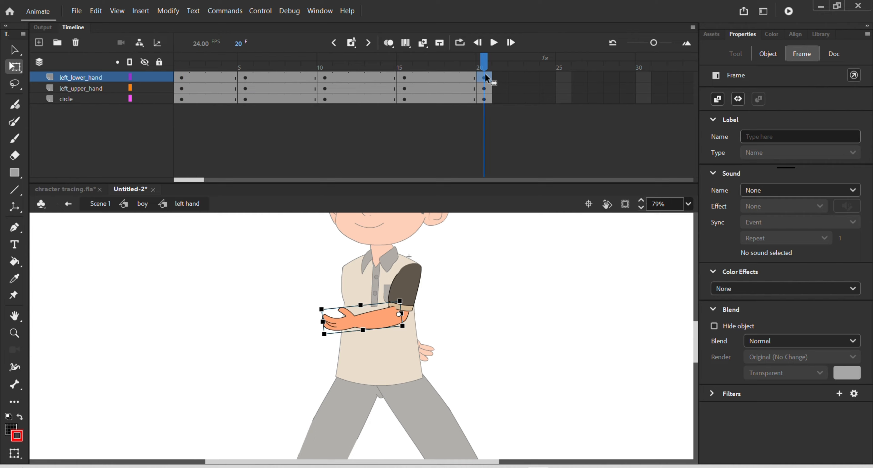
# - Create classic tweens on the lower left arm layer between frames 1–5 and 15–20, and check the arm motion
pyautogui.rightClick(213, 82)
pyautogui.click(264, 88)
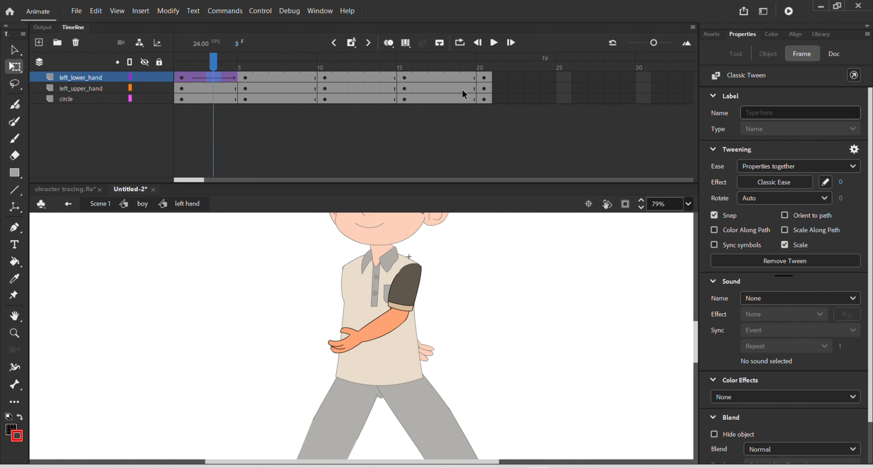
pyautogui.rightClick(455, 77)
pyautogui.click(498, 84)
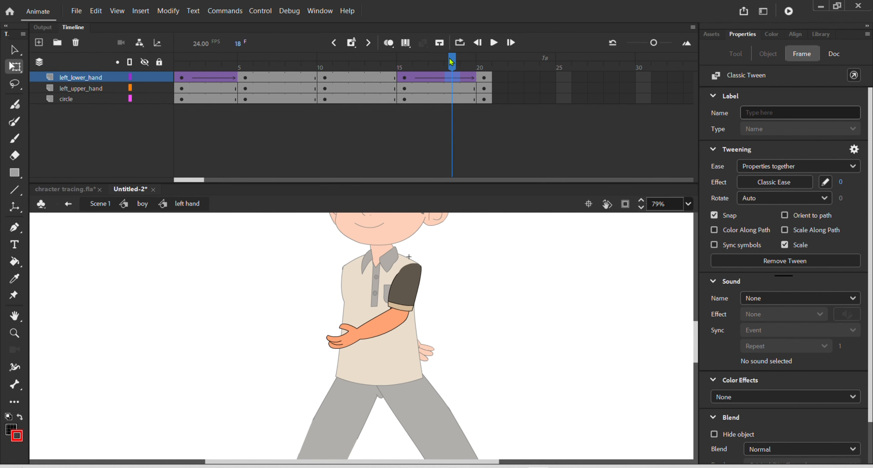
pyautogui.moveTo(452, 61); pyautogui.dragTo(214, 62)
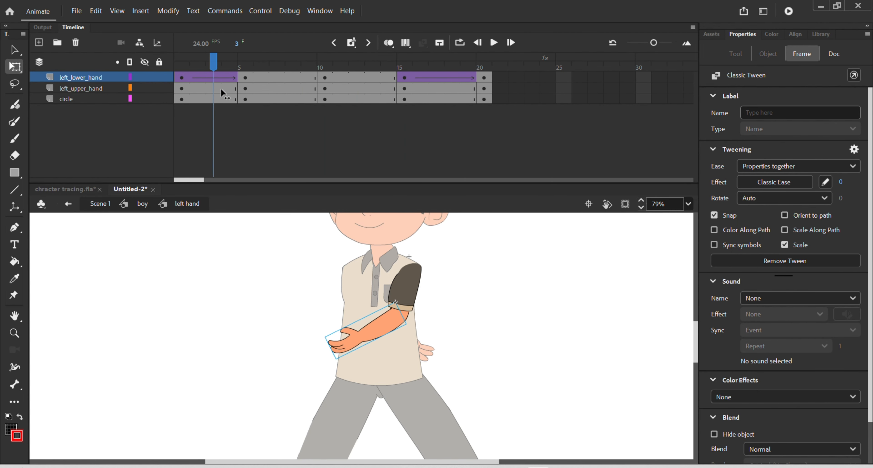
pyautogui.moveTo(222, 93); pyautogui.dragTo(489, 101)
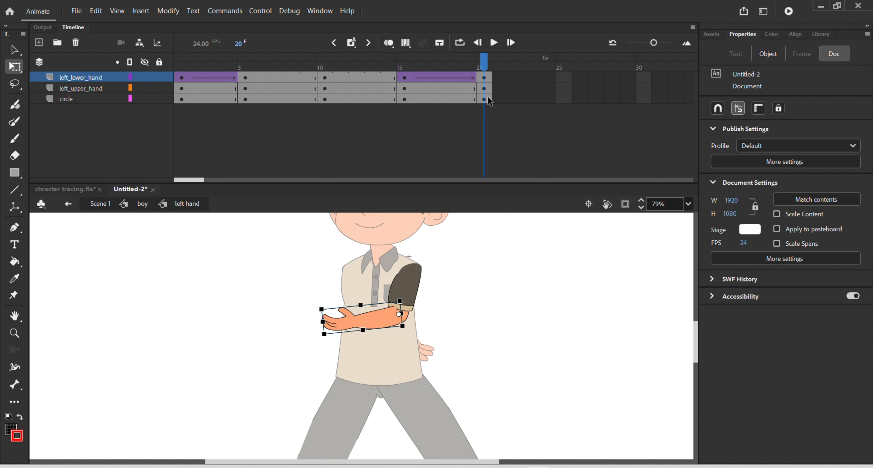
pyautogui.doubleClick(473, 316)
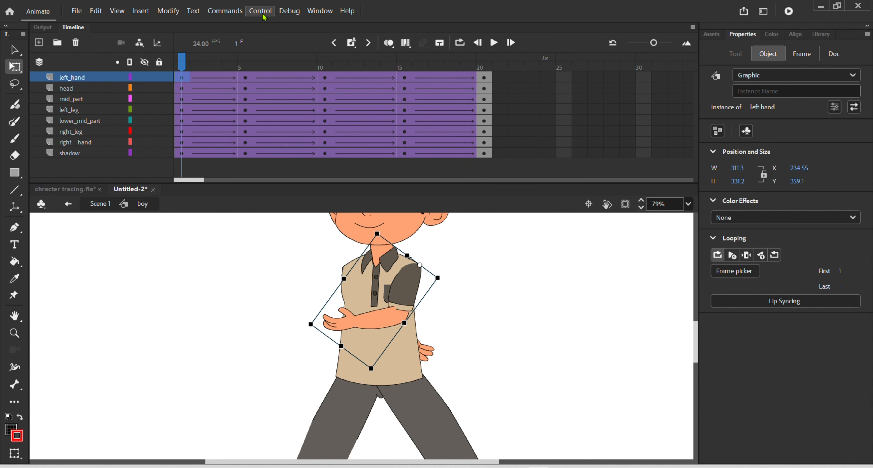
# - Open the right hand symbol at frame 10 and rotate the lower right arm forward and up, bending the elbow
pyautogui.moveTo(182, 62); pyautogui.dragTo(330, 84)
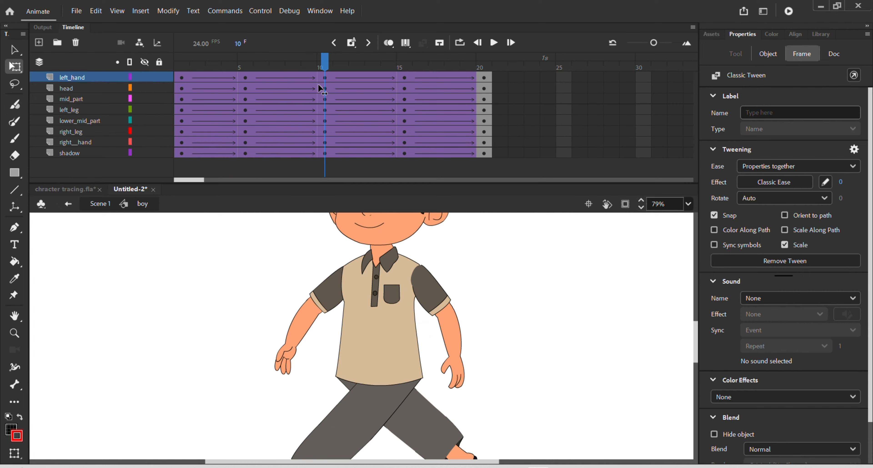
pyautogui.doubleClick(297, 338)
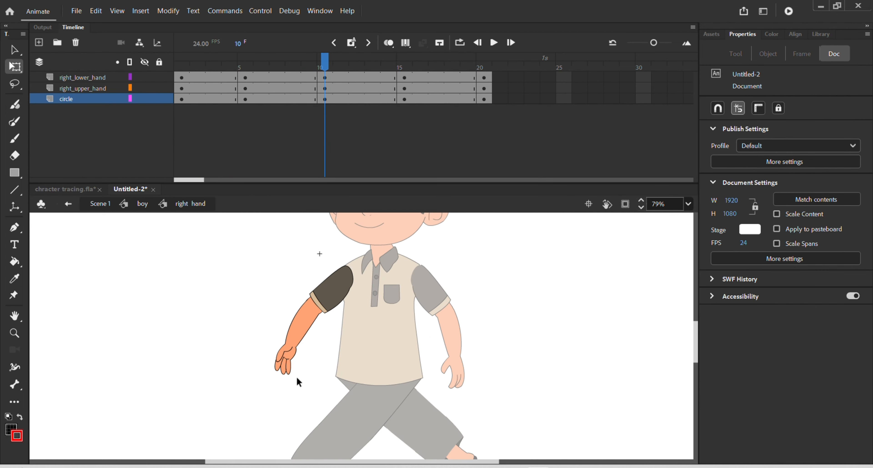
pyautogui.click(291, 365)
pyautogui.moveTo(299, 377); pyautogui.dragTo(275, 354)
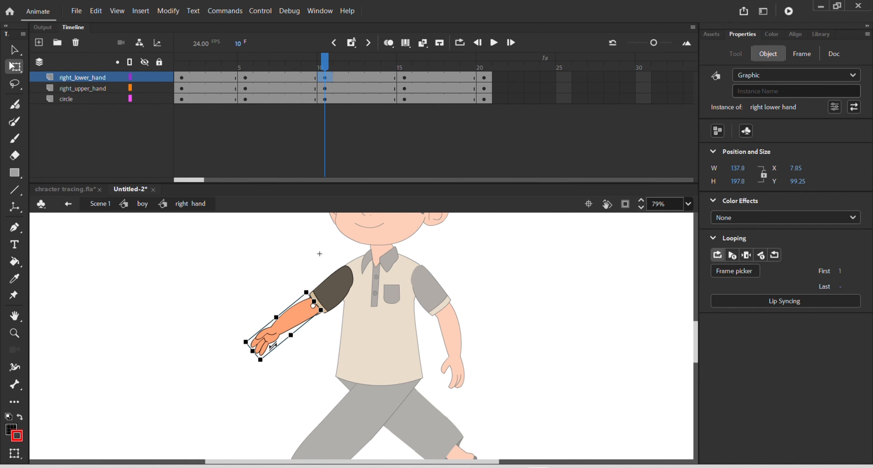
# - Create classic tweens on the lower right arm layer between frames 5, 10 and 15, and return to the boy symbol
pyautogui.moveTo(286, 77); pyautogui.dragTo(373, 77)
pyautogui.rightClick(360, 80)
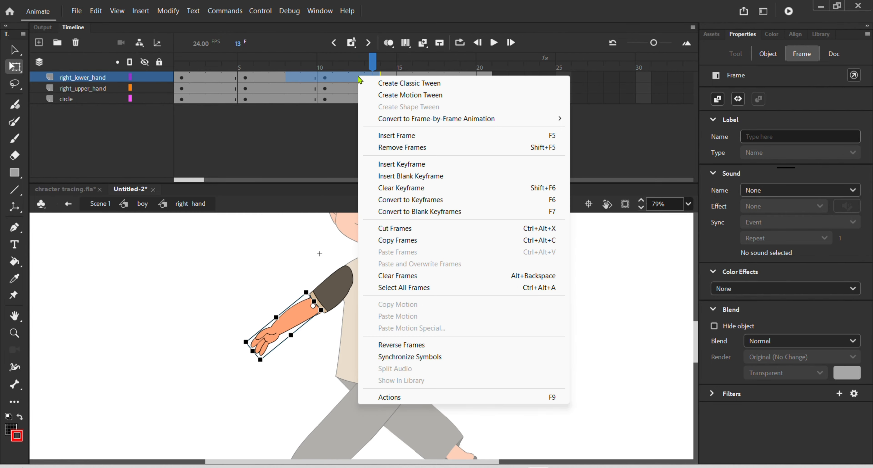
pyautogui.click(383, 82)
pyautogui.click(374, 65)
pyautogui.moveTo(374, 66); pyautogui.dragTo(244, 131)
pyautogui.doubleClick(211, 309)
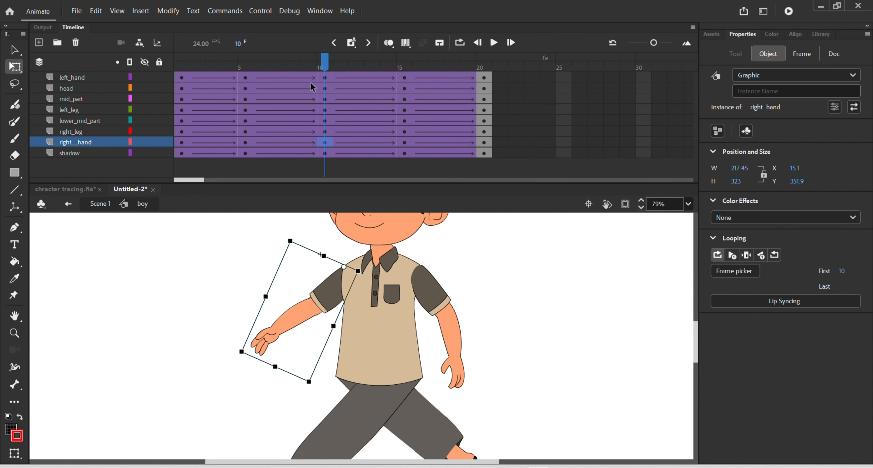
# - Play the complete walk cycle on loop with the whole character in view to check the arm and leg motion
pyautogui.moveTo(312, 87); pyautogui.dragTo(182, 101)
pyautogui.click(445, 245)
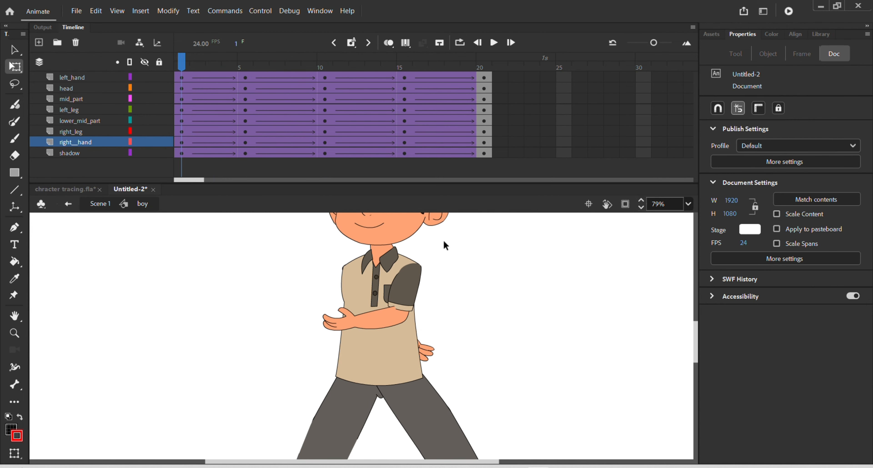
pyautogui.scroll(-2, 449, 295)
pyautogui.moveTo(495, 357); pyautogui.dragTo(495, 325)
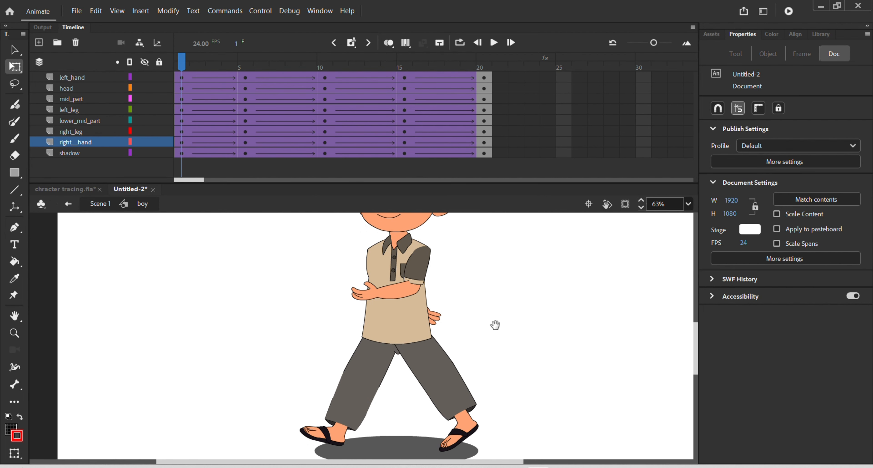
pyautogui.click(460, 42)
pyautogui.click(494, 46)
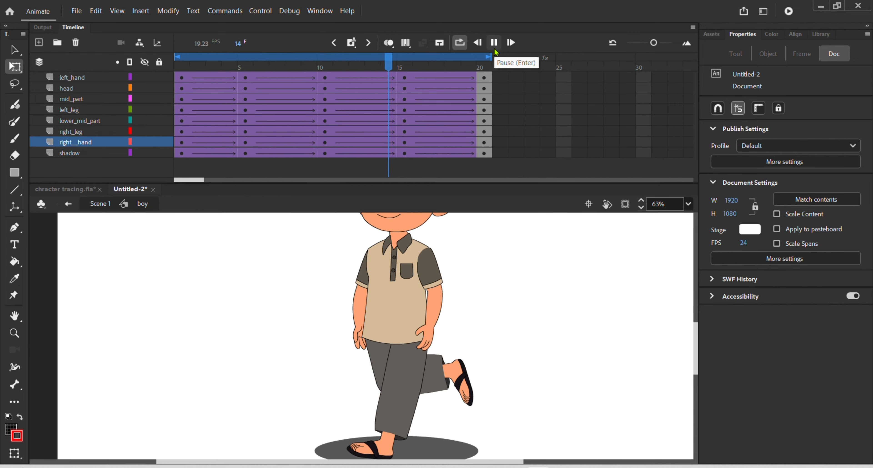
pyautogui.click(495, 47)
pyautogui.scroll(-2, 440, 307)
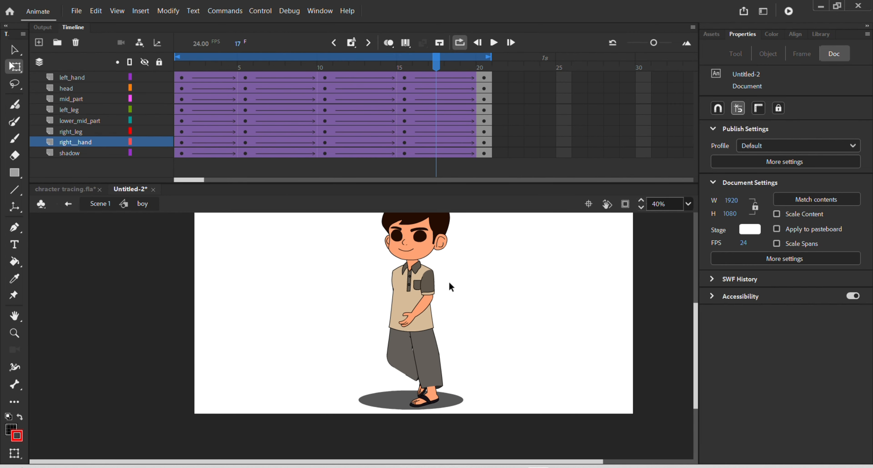
pyautogui.scroll(2, 447, 278)
pyautogui.scroll(-2, 435, 329)
pyautogui.scroll(-1, 436, 327)
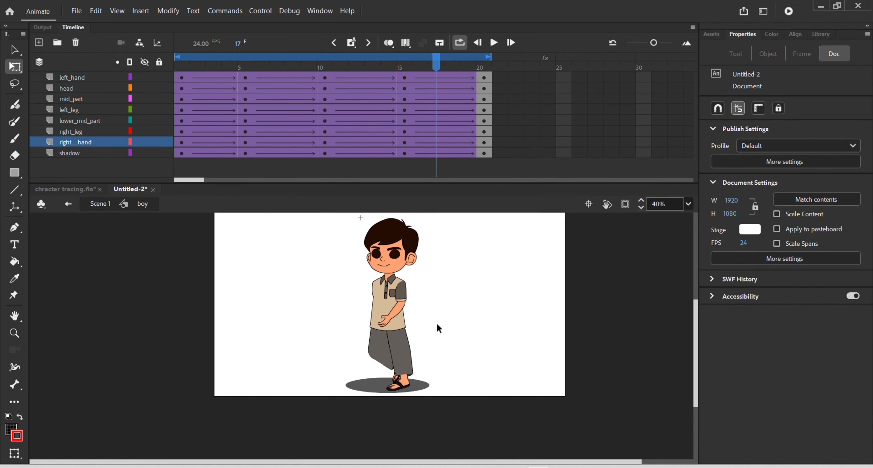
pyautogui.click(494, 43)
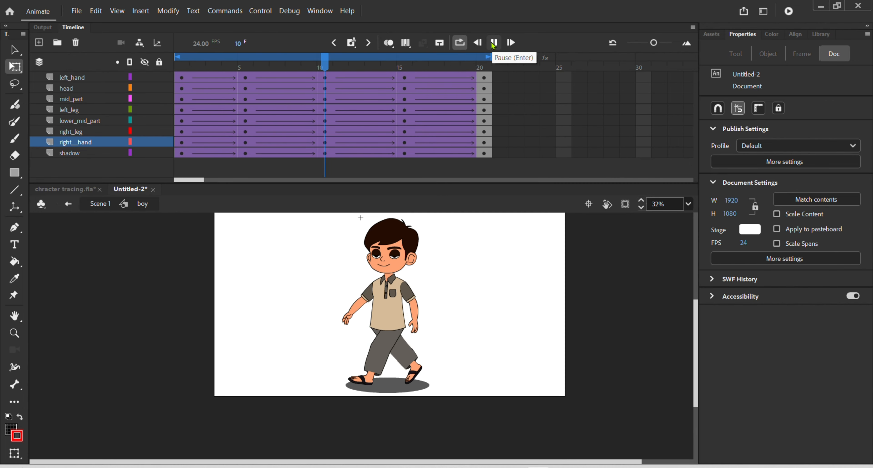
# - Stop the looped playback, open the head symbol and remove all frames after frame 20 on every layer
pyautogui.click(494, 43)
pyautogui.click(459, 44)
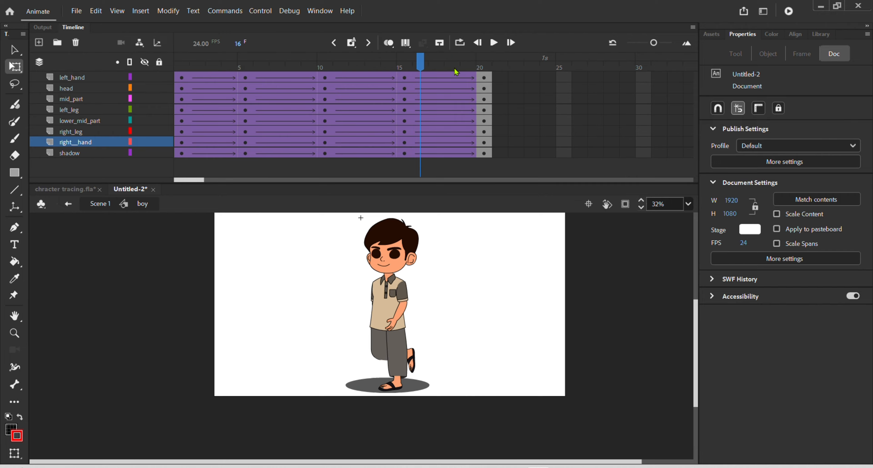
pyautogui.doubleClick(390, 234)
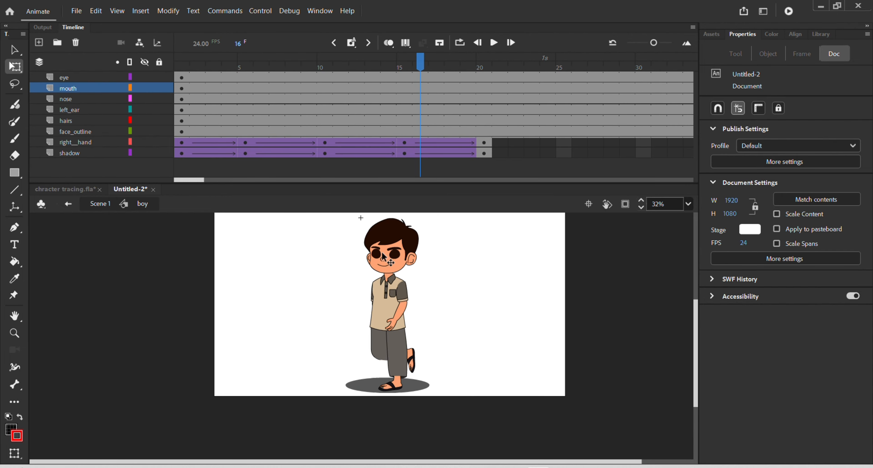
pyautogui.moveTo(495, 80); pyautogui.dragTo(746, 217)
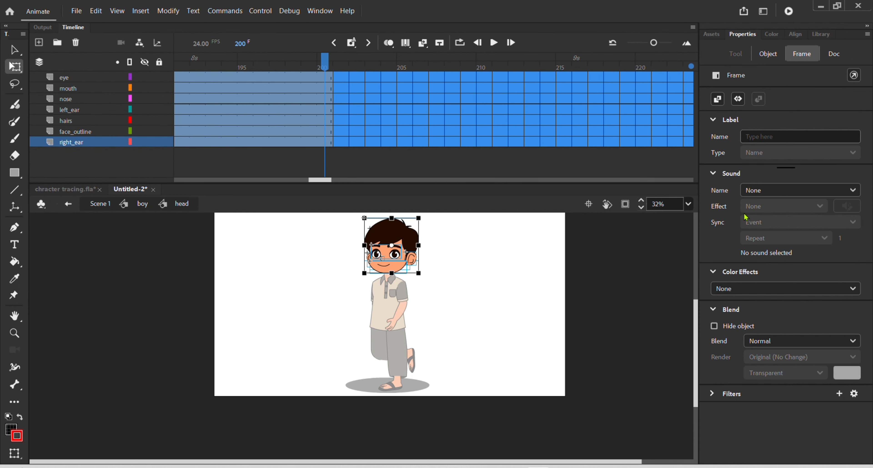
pyautogui.hotkey('shift', 'F5')
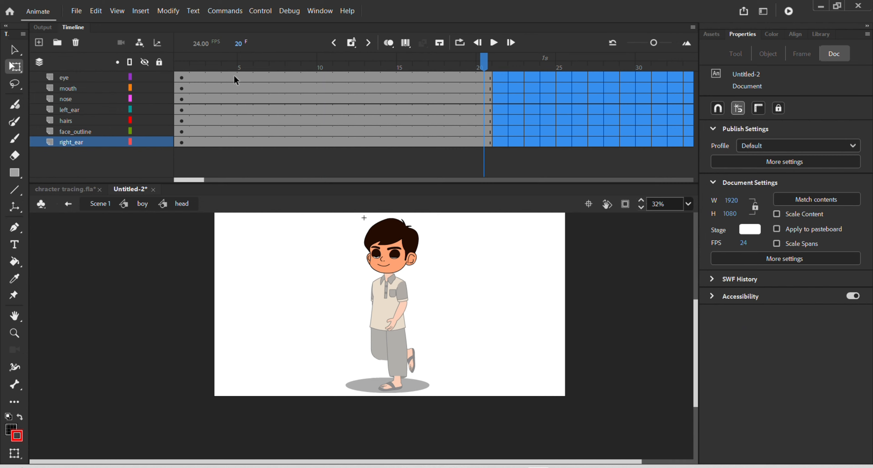
# - Insert keyframes on all head layers at frames 20, 10, 15 and 5
pyautogui.click(488, 69)
pyautogui.click(487, 69)
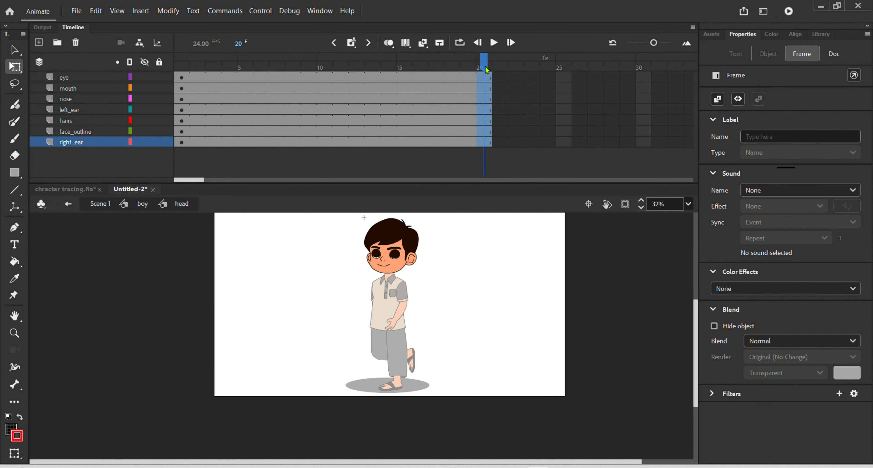
pyautogui.press('F6')
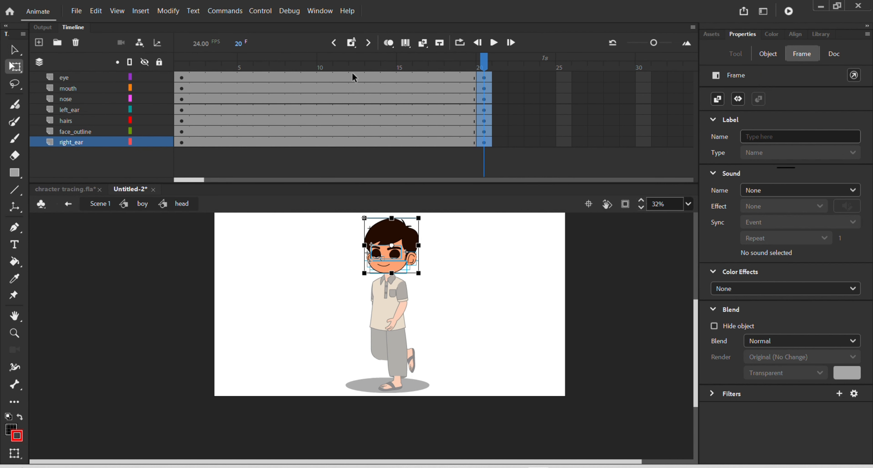
pyautogui.click(324, 69)
pyautogui.press('F6')
pyautogui.click(409, 70)
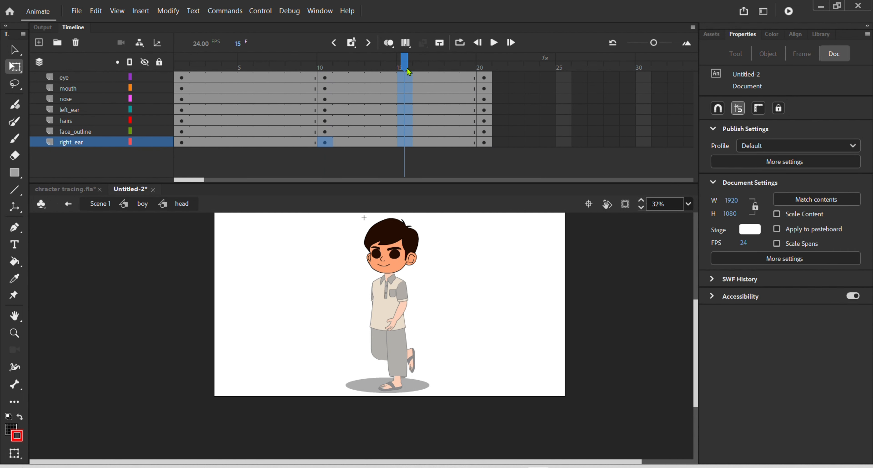
pyautogui.press('F6')
pyautogui.click(244, 69)
pyautogui.press('F6')
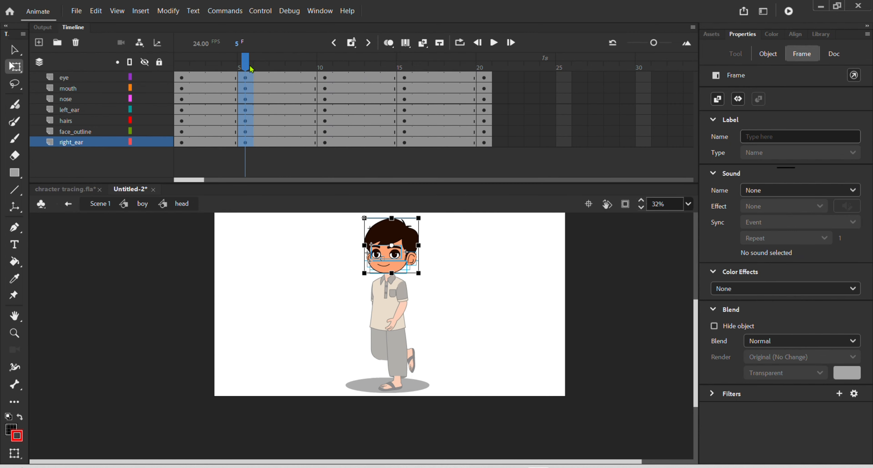
# - Return to the boy symbol and rotate the head slightly clockwise at frame 5, pivoting at the neck
pyautogui.click(347, 220)
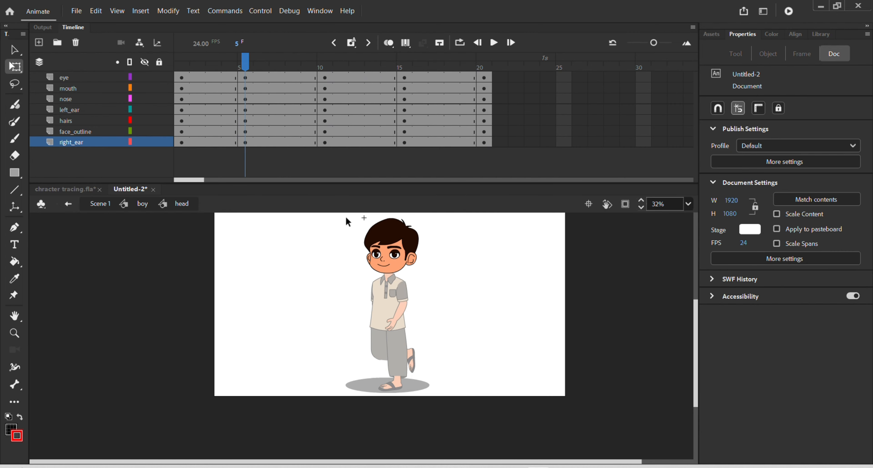
pyautogui.click(395, 232)
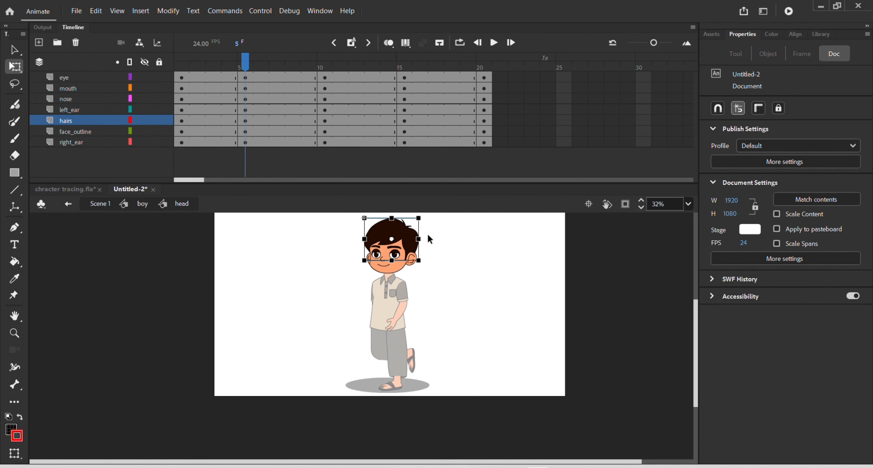
pyautogui.doubleClick(417, 238)
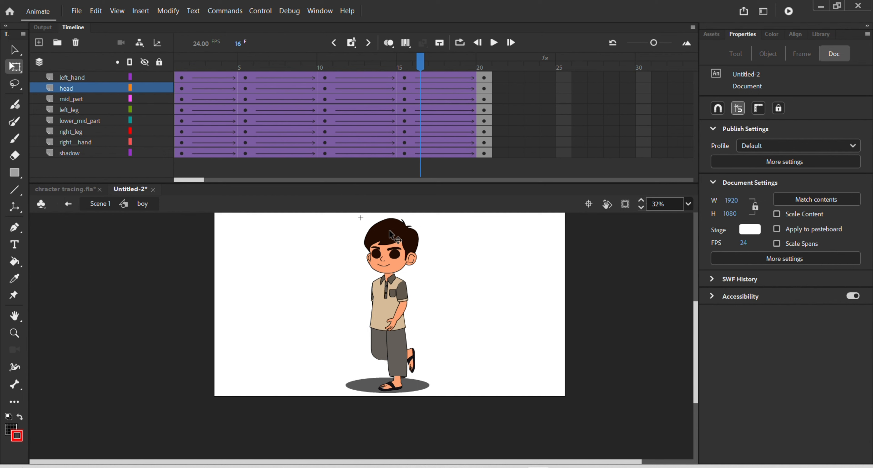
pyautogui.click(245, 66)
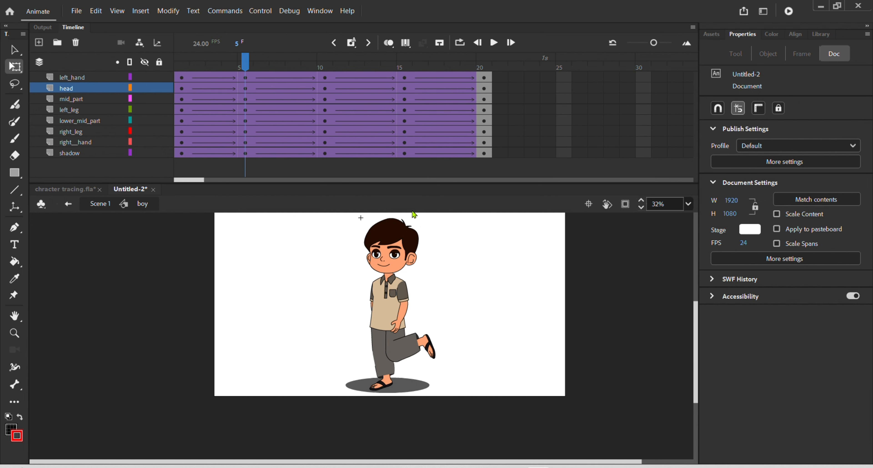
pyautogui.click(405, 243)
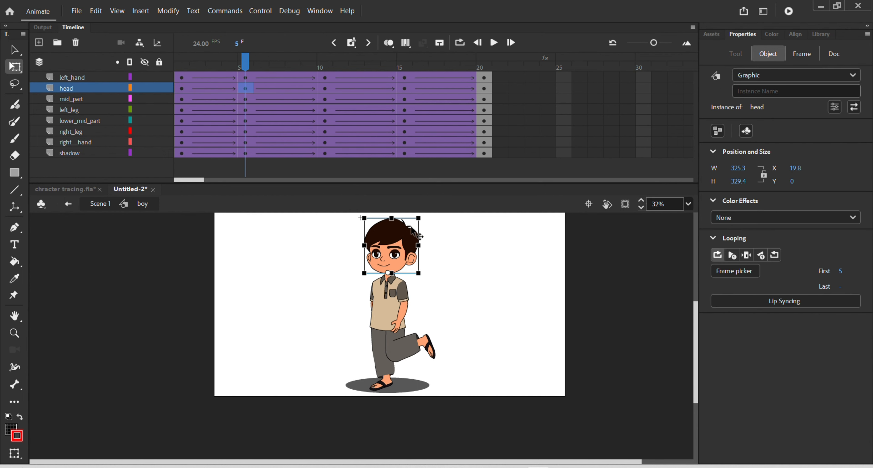
pyautogui.moveTo(426, 221); pyautogui.dragTo(435, 223)
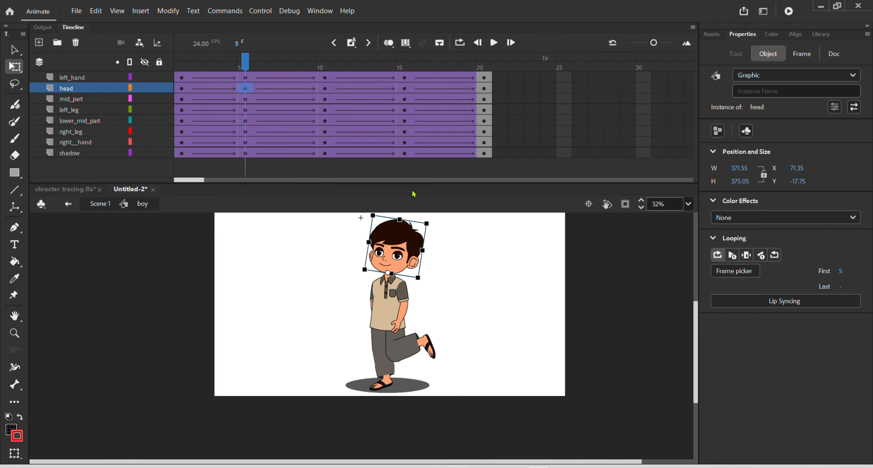
# - Rotate the head slightly clockwise at frame 15 and slightly counterclockwise at frame 10
pyautogui.click(404, 68)
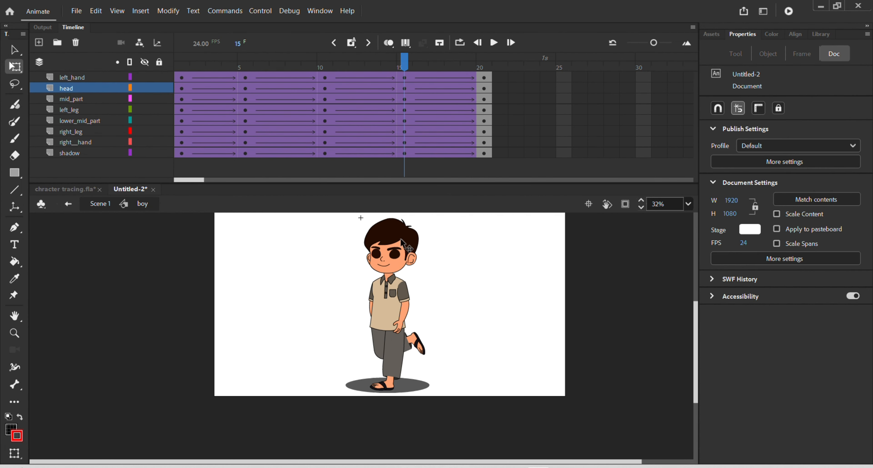
pyautogui.click(407, 245)
pyautogui.moveTo(426, 219)
pyautogui.mouseDown()
pyautogui.moveTo(442, 225)
pyautogui.moveTo(436, 216)
pyautogui.mouseUp()
pyautogui.click(321, 87)
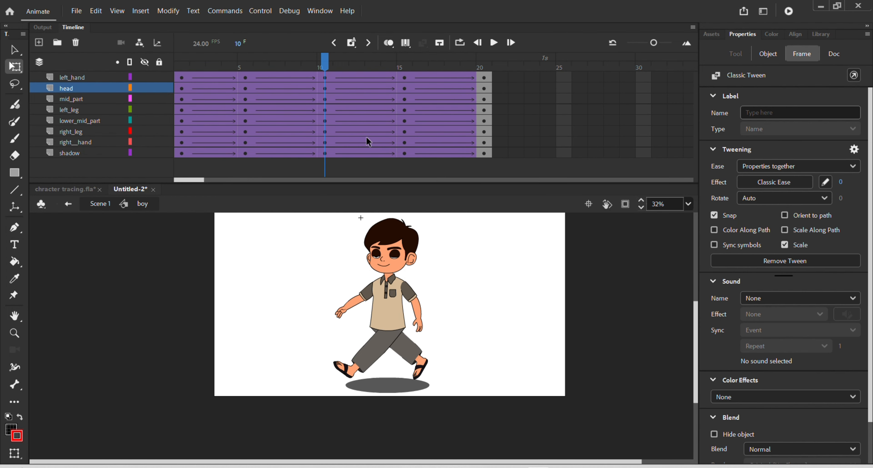
pyautogui.click(436, 228)
pyautogui.click(414, 239)
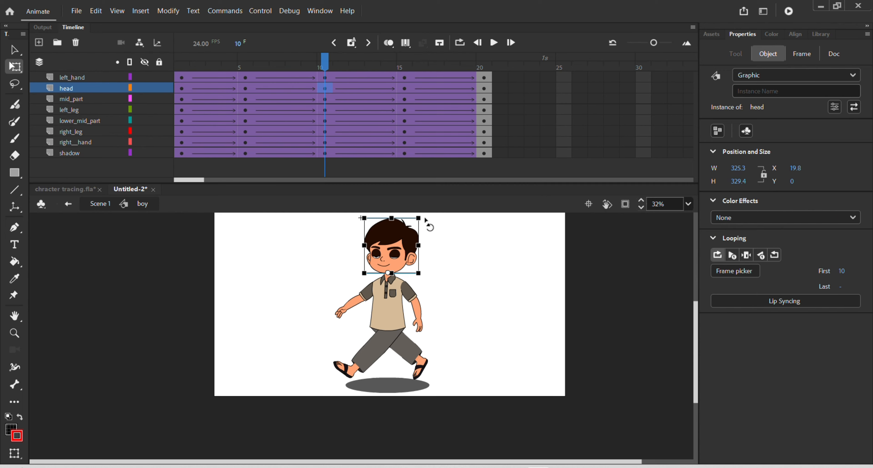
pyautogui.moveTo(426, 219); pyautogui.dragTo(419, 215)
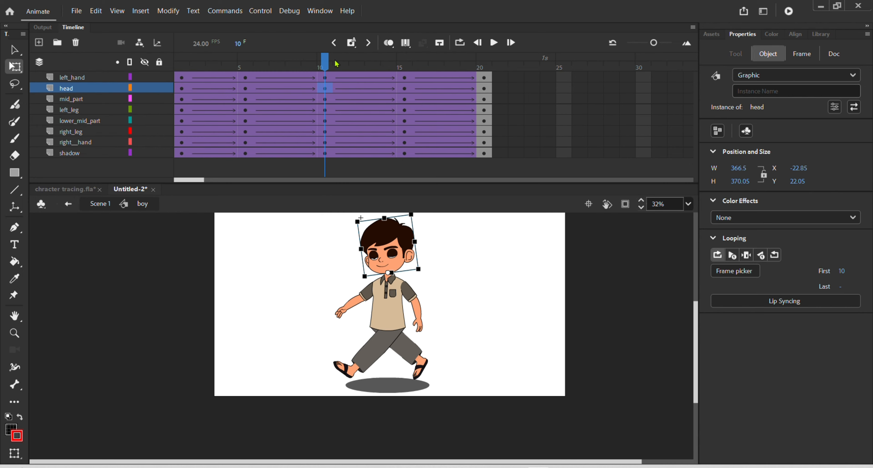
# - Play the walk cycle on loop to check the head motion, then stop it and turn looping off
pyautogui.click(459, 42)
pyautogui.click(494, 43)
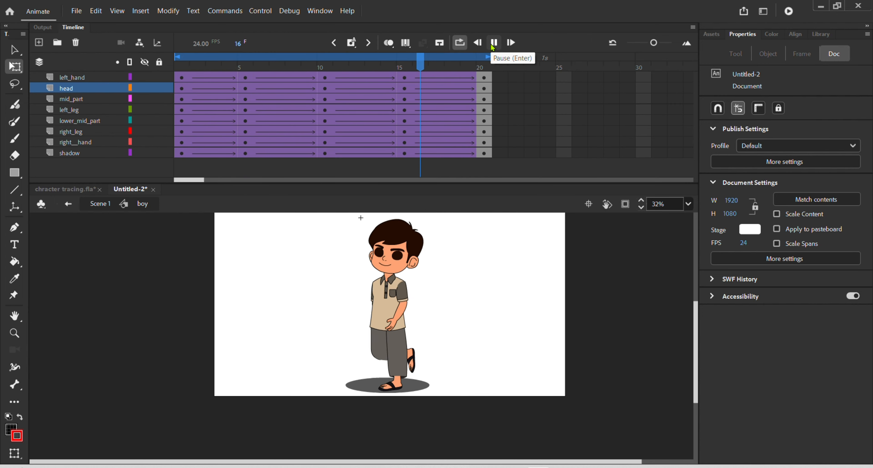
pyautogui.click(492, 46)
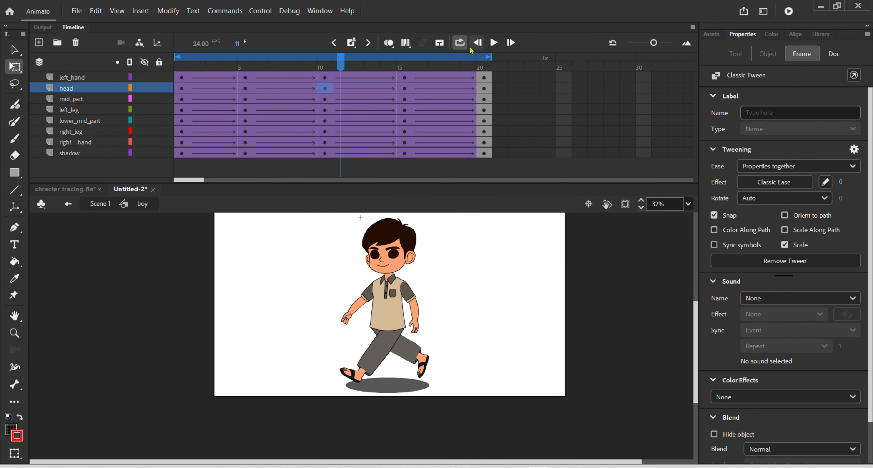
pyautogui.click(463, 46)
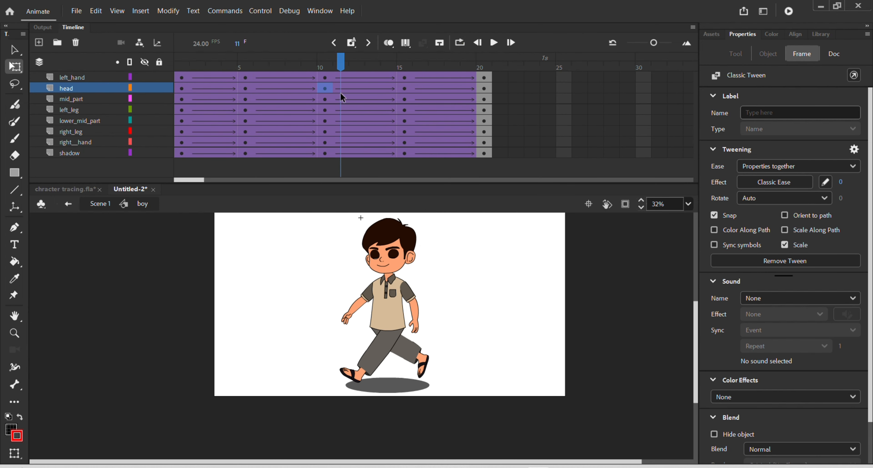
# - At frame 10, select all body parts except the shadow and move them up about 39 px
pyautogui.moveTo(341, 66); pyautogui.dragTo(326, 96)
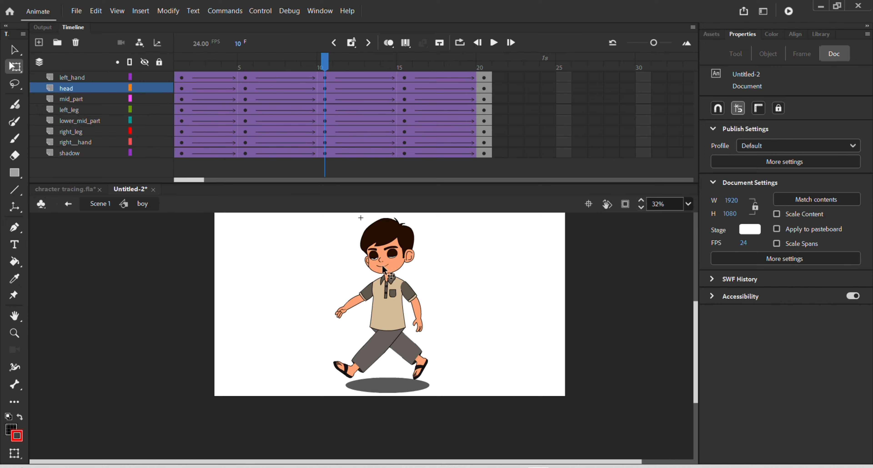
pyautogui.scroll(1, 390, 291)
pyautogui.click(394, 308)
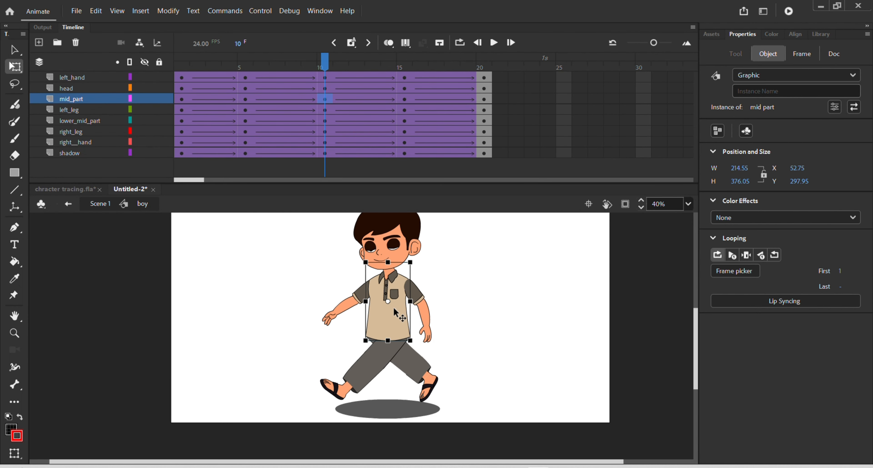
pyautogui.scroll(-1, 393, 323)
pyautogui.moveTo(333, 246); pyautogui.dragTo(450, 347)
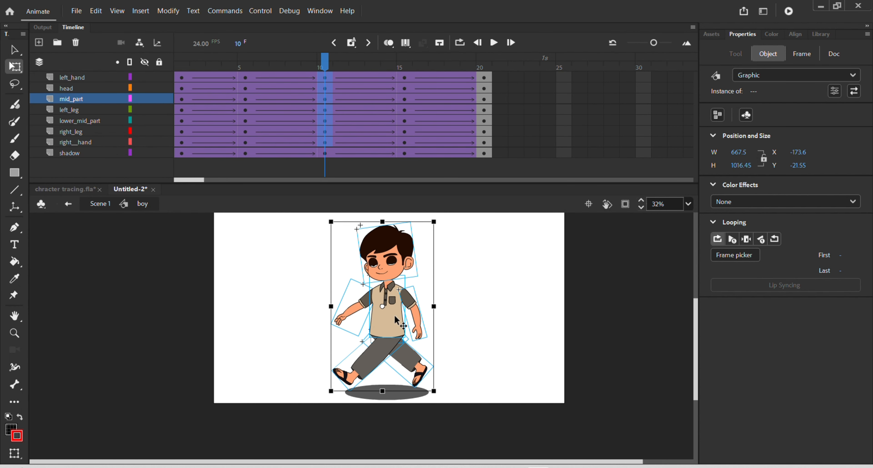
pyautogui.moveTo(395, 315); pyautogui.dragTo(394, 309)
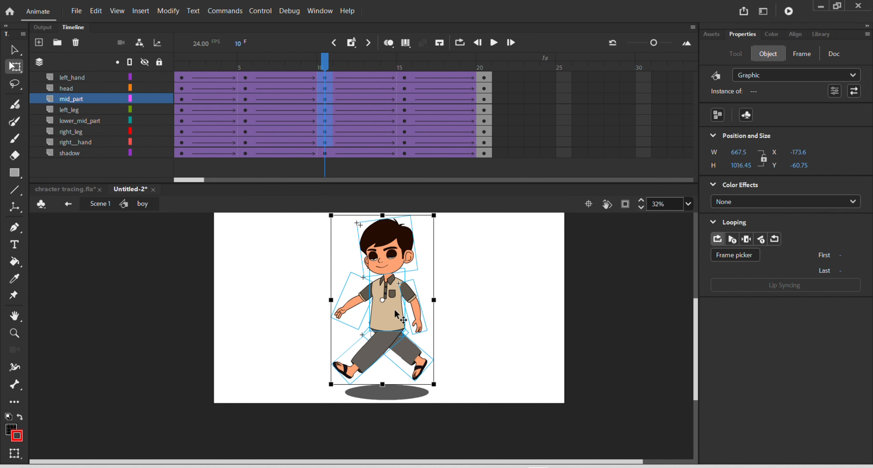
# - At frame 1, select all body parts except the shadow and move them up about 24 px
pyautogui.click(335, 77)
pyautogui.click(182, 78)
pyautogui.click(312, 221)
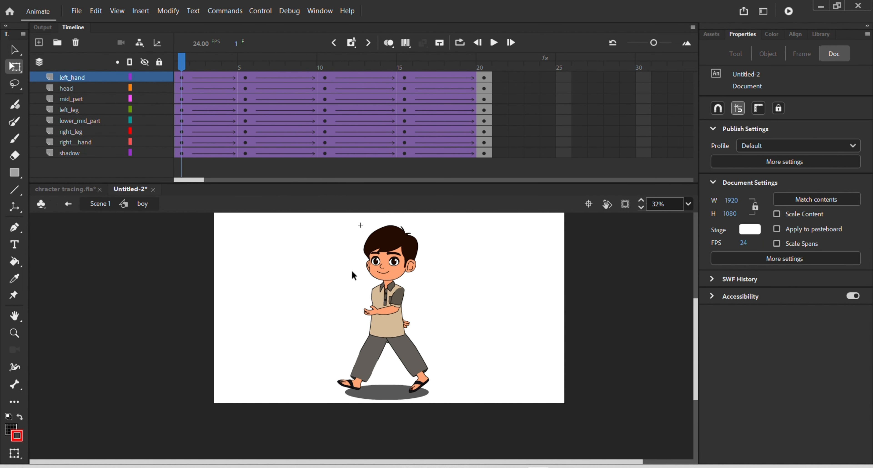
pyautogui.moveTo(335, 252); pyautogui.dragTo(437, 352)
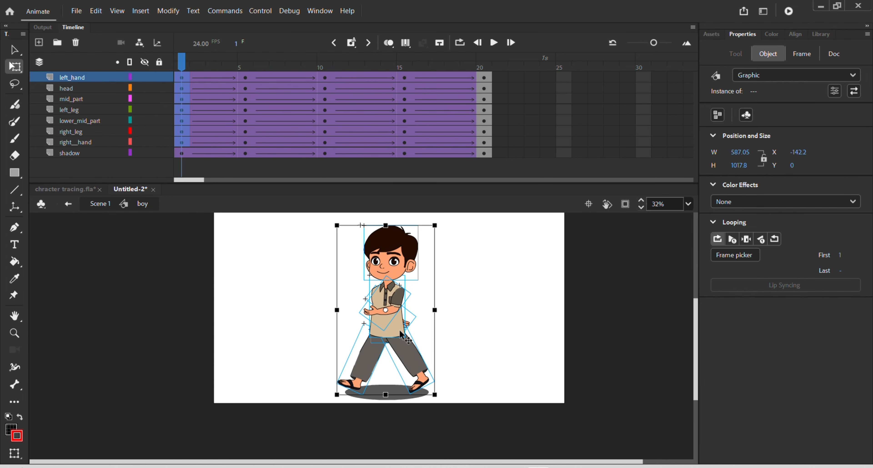
pyautogui.moveTo(400, 331); pyautogui.dragTo(400, 327)
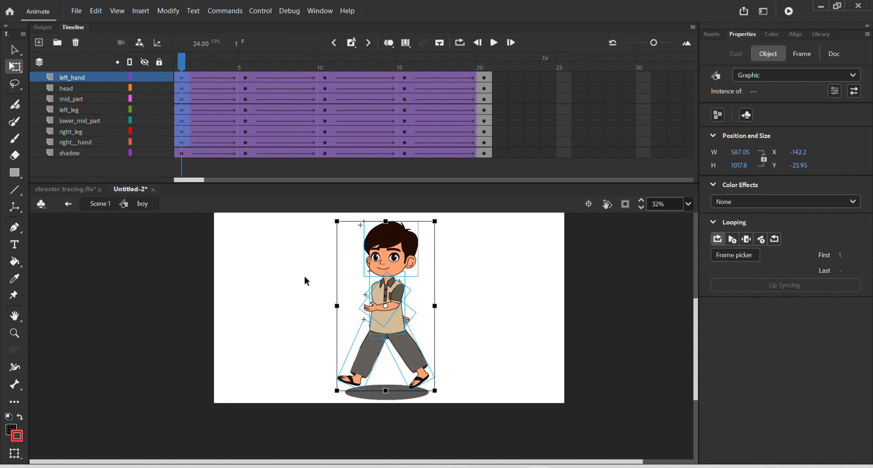
# - At frame 20, select all body parts except the shadow and move them up about 31 px
pyautogui.click(485, 69)
pyautogui.click(359, 257)
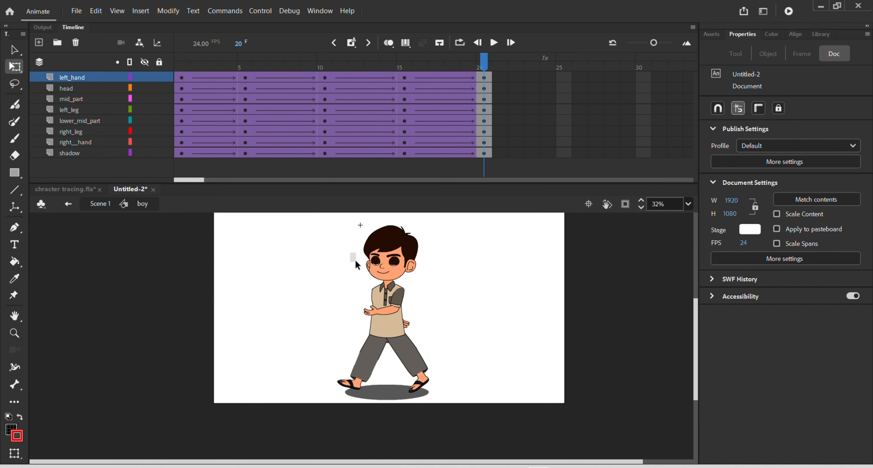
pyautogui.moveTo(355, 261); pyautogui.dragTo(430, 356)
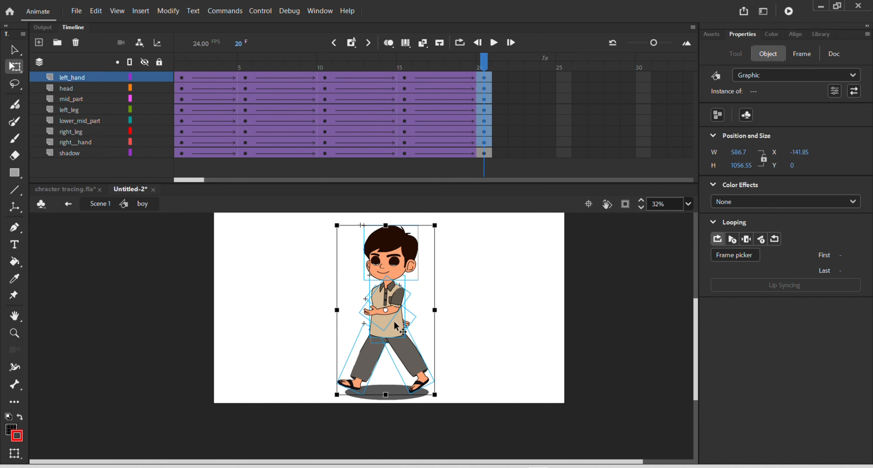
pyautogui.moveTo(394, 320); pyautogui.dragTo(395, 316)
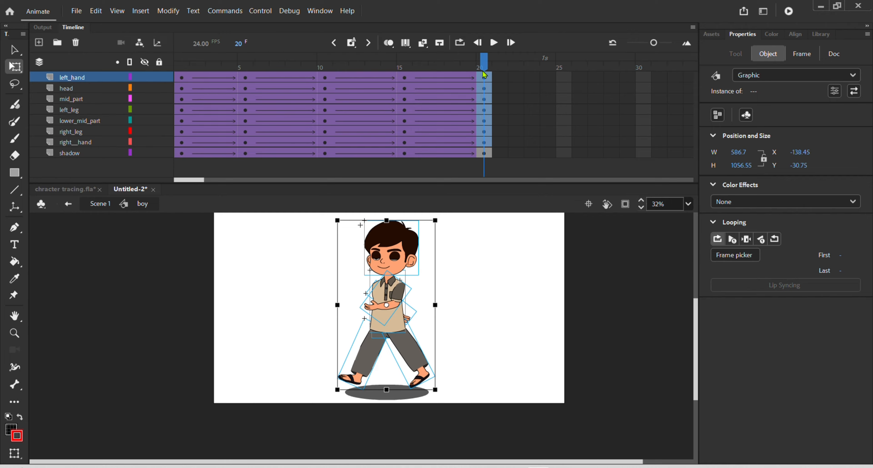
# - Play the walk cycle on loop from frame 1 to check the body's up-and-down motion, then stop playback
pyautogui.moveTo(485, 75); pyautogui.dragTo(136, 178)
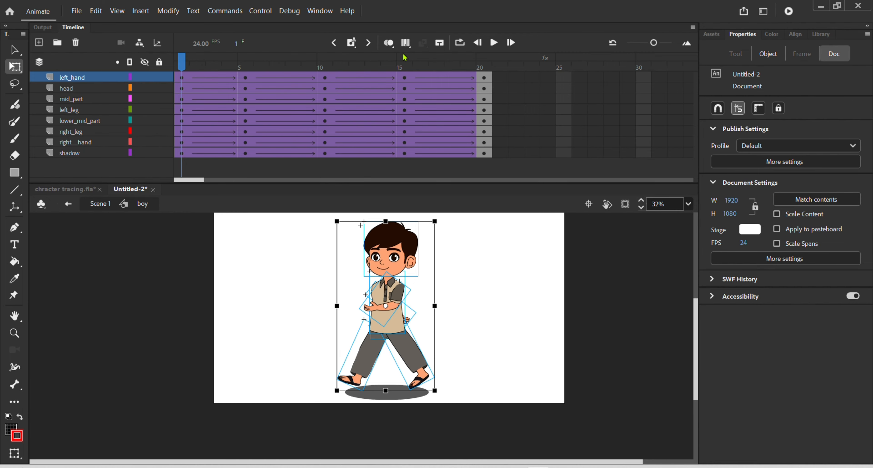
pyautogui.click(460, 44)
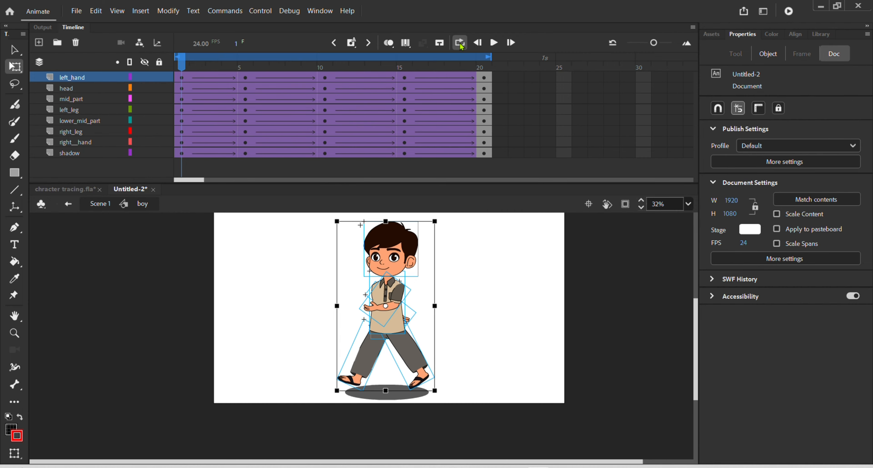
pyautogui.click(496, 51)
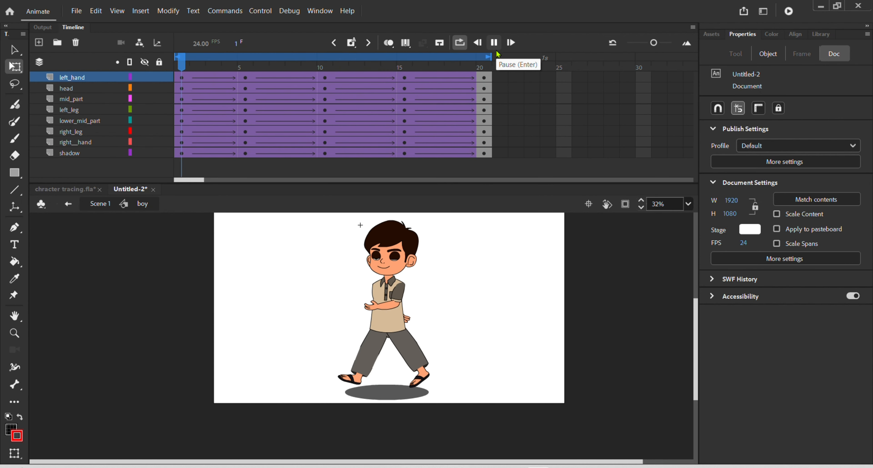
pyautogui.click(469, 75)
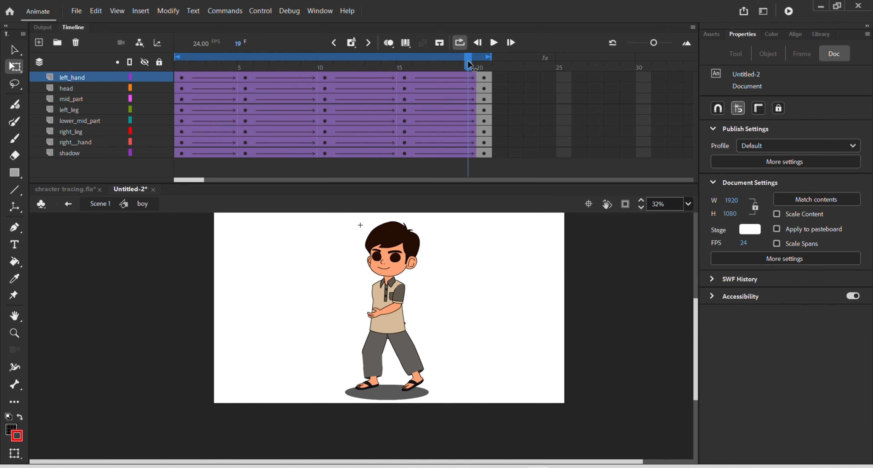
# - At frame 5, select the head, torso and both arms, set their pivot at the waist and rotate them slightly counter-clockwise
pyautogui.moveTo(468, 63); pyautogui.dragTo(186, 125)
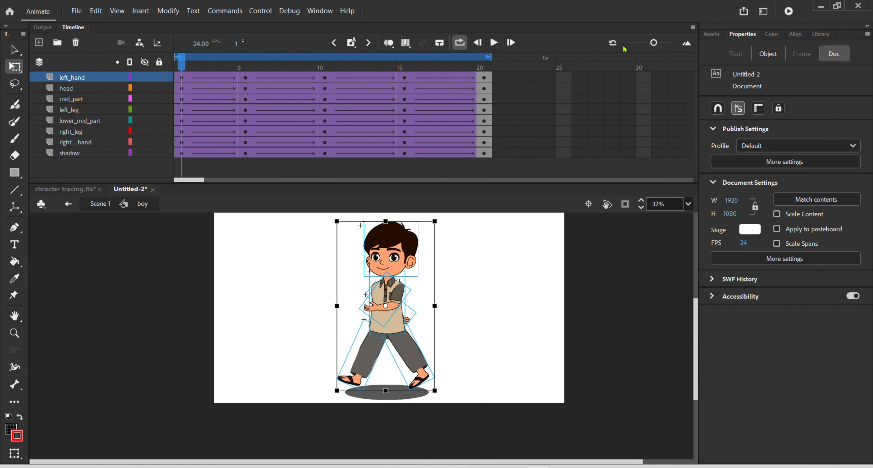
pyautogui.click(461, 44)
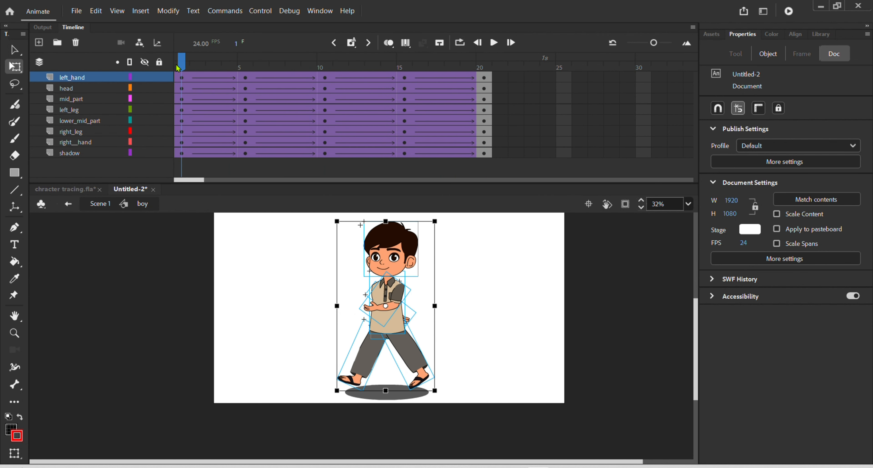
pyautogui.moveTo(178, 68); pyautogui.dragTo(240, 72)
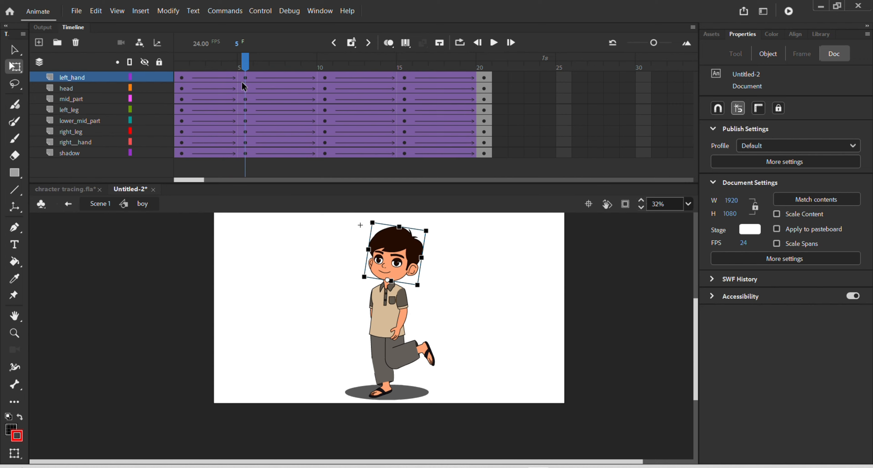
pyautogui.moveTo(336, 244); pyautogui.dragTo(427, 317)
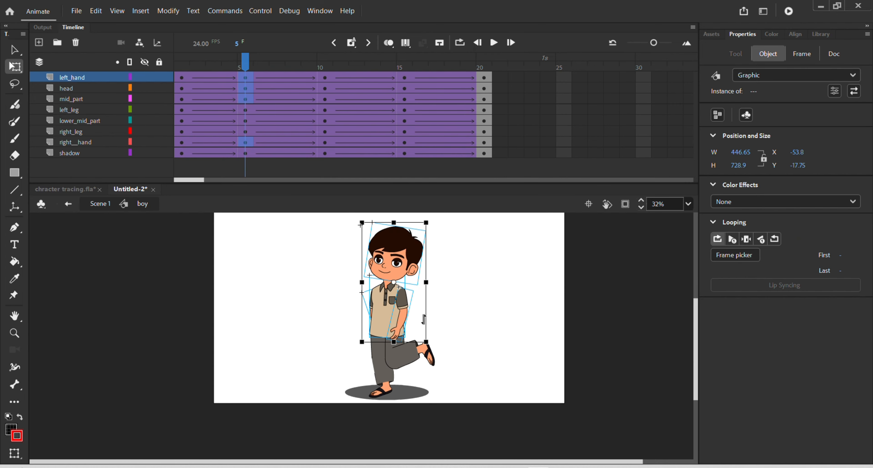
pyautogui.moveTo(394, 282); pyautogui.dragTo(388, 336)
pyautogui.scroll(1, 388, 294)
pyautogui.scroll(2, 407, 264)
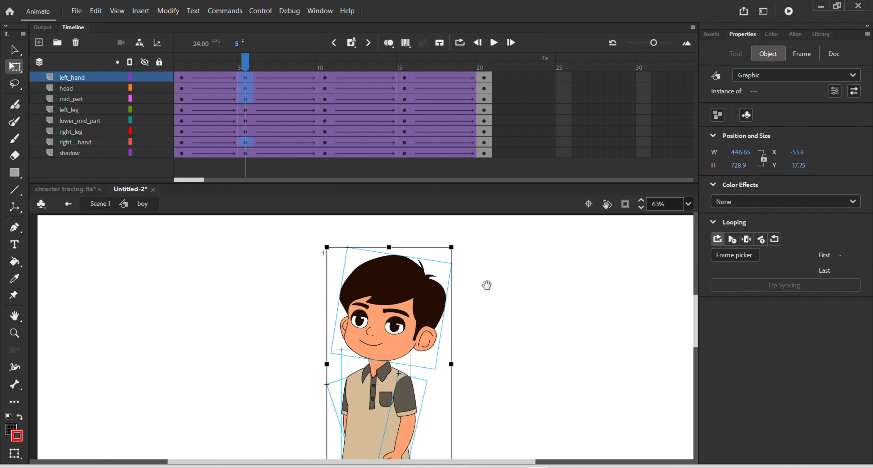
pyautogui.moveTo(487, 285); pyautogui.dragTo(489, 251)
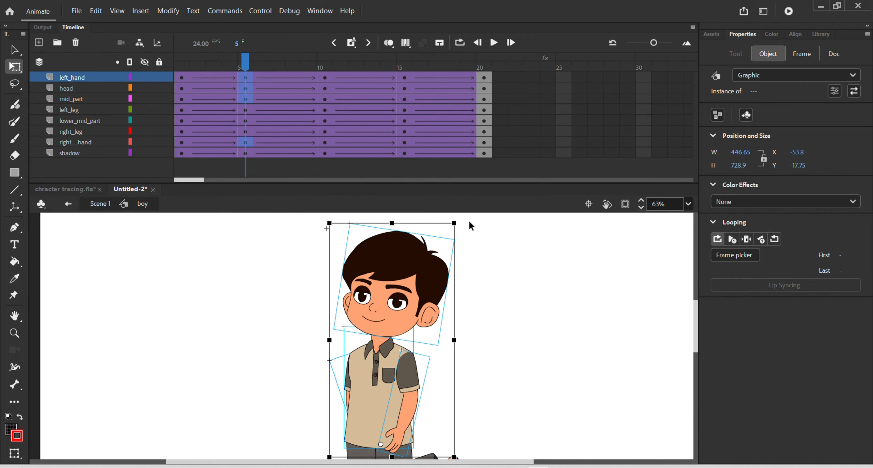
pyautogui.moveTo(464, 223); pyautogui.dragTo(444, 220)
# - At frame 15, select the head, torso and both arms, set their pivot at the waist and lean them slightly counter-clockwise
pyautogui.click(402, 74)
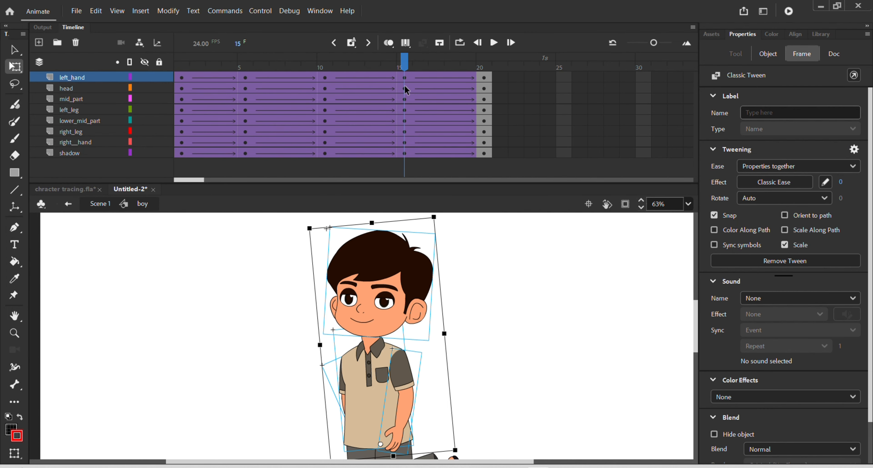
pyautogui.click(327, 228)
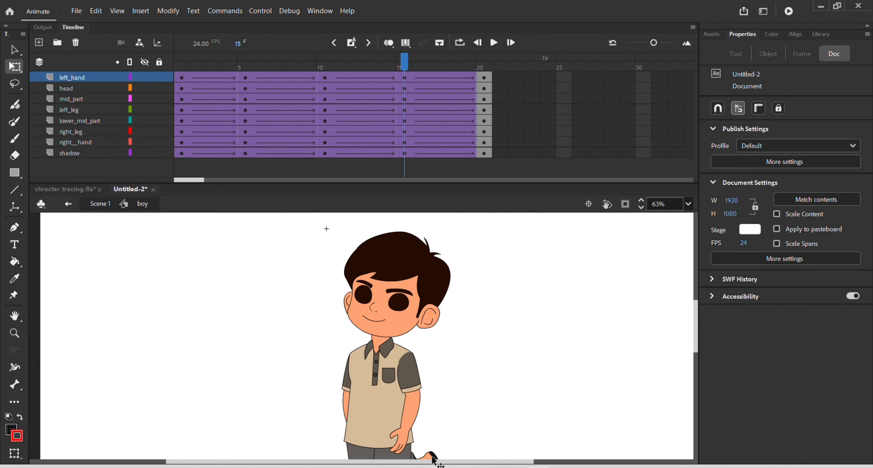
pyautogui.scroll(-1, 426, 411)
pyautogui.moveTo(428, 409); pyautogui.dragTo(423, 359)
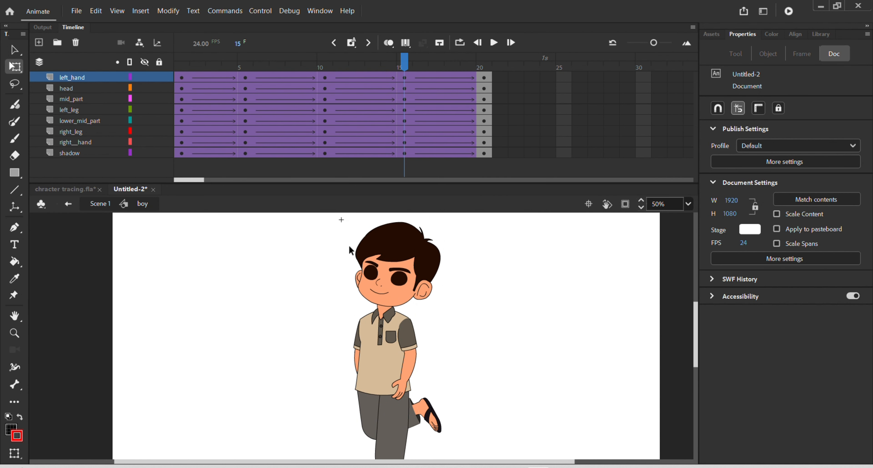
pyautogui.moveTo(327, 226); pyautogui.dragTo(423, 361)
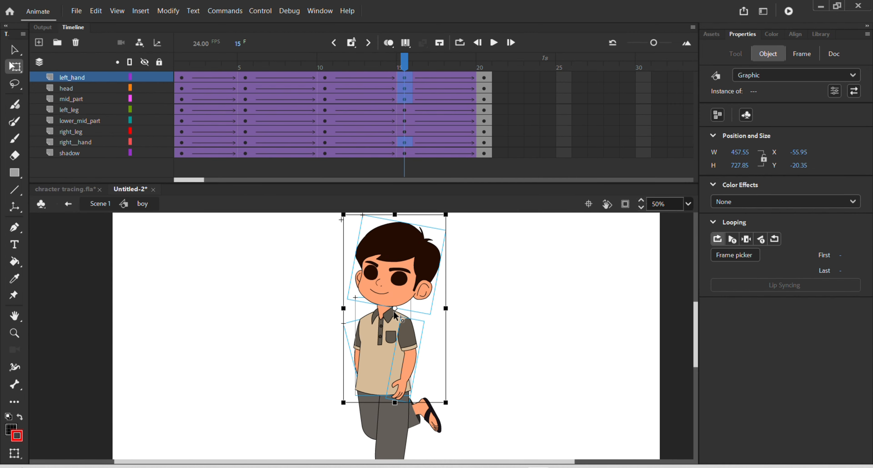
pyautogui.moveTo(395, 313); pyautogui.dragTo(382, 365)
pyautogui.moveTo(384, 397); pyautogui.dragTo(384, 397)
pyautogui.scroll(3, 430, 327)
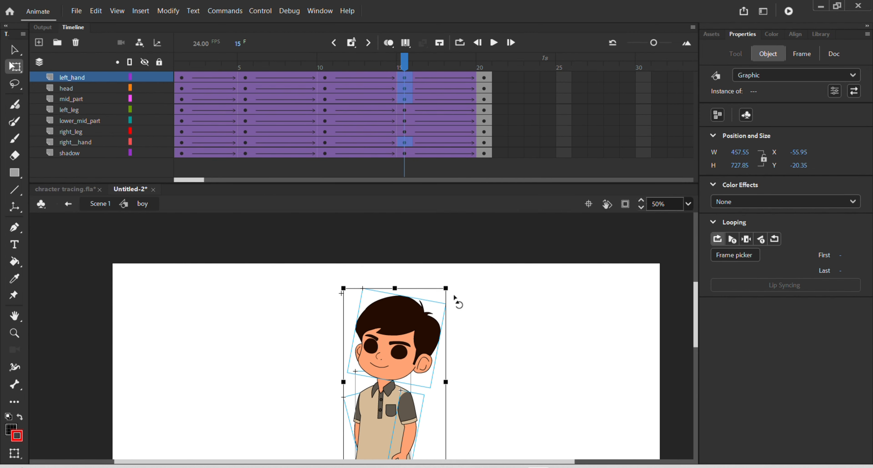
pyautogui.scroll(-2, 464, 311)
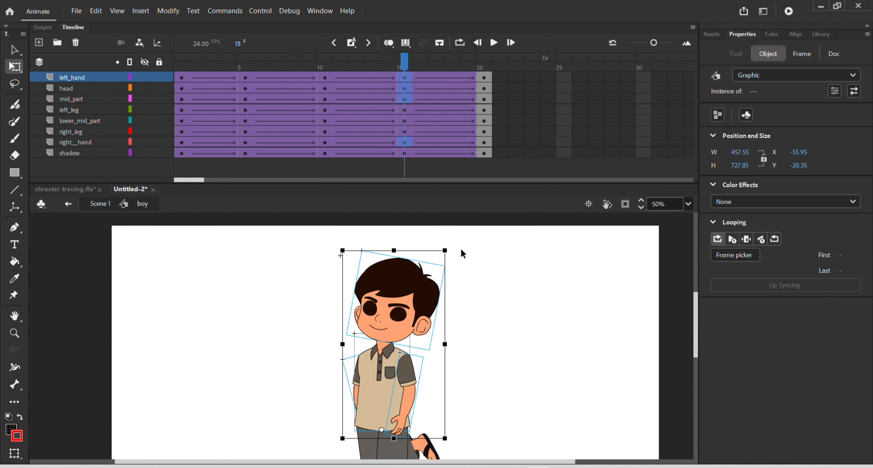
pyautogui.moveTo(454, 249); pyautogui.dragTo(442, 255)
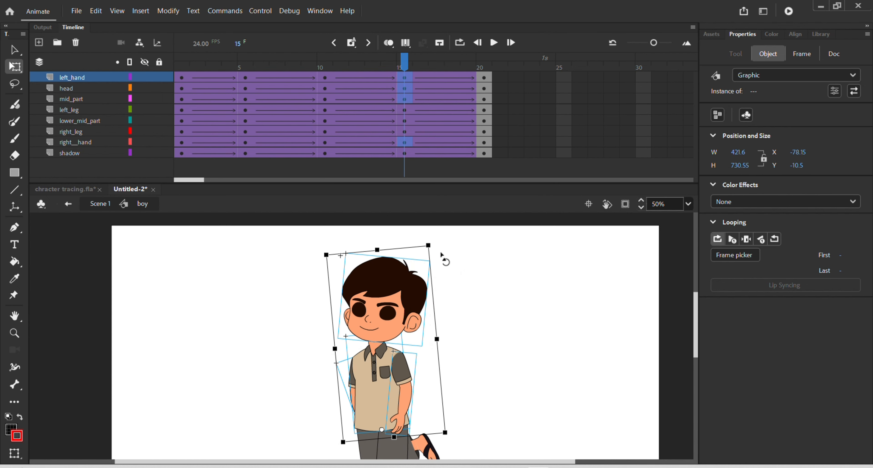
# - Rotate only the head slightly clockwise about the neck at frame 15 and again at frame 5
pyautogui.click(457, 285)
pyautogui.click(427, 279)
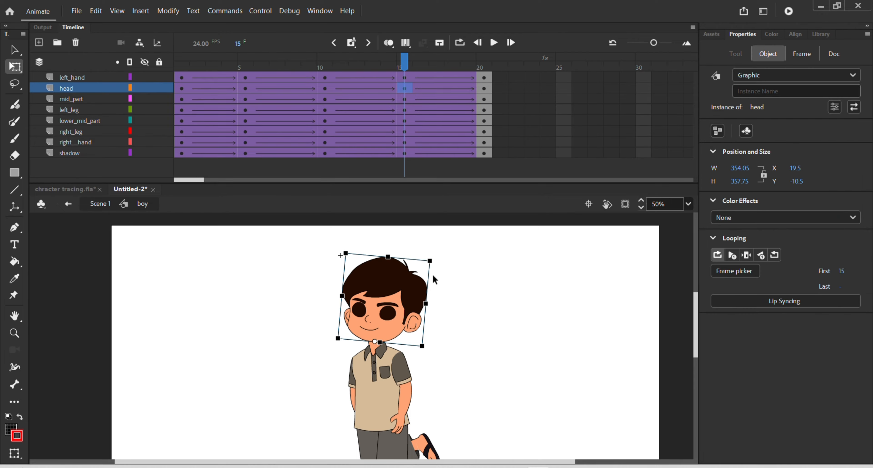
pyautogui.moveTo(437, 261); pyautogui.dragTo(446, 267)
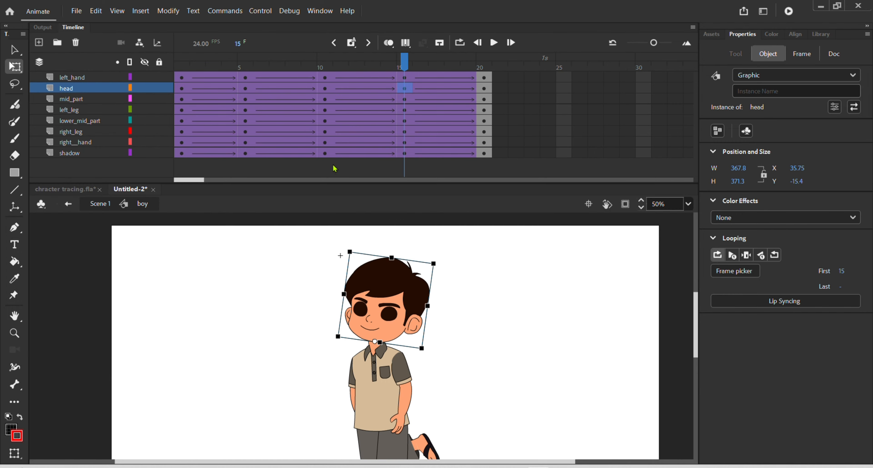
pyautogui.click(244, 70)
pyautogui.click(460, 316)
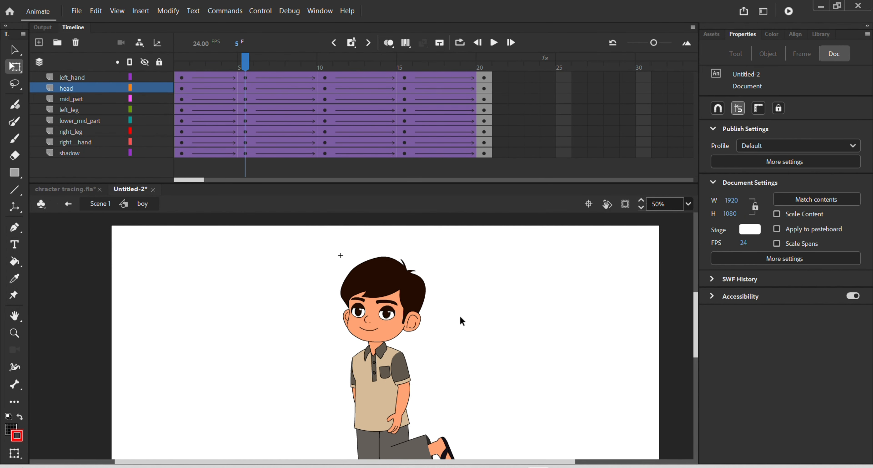
pyautogui.click(421, 283)
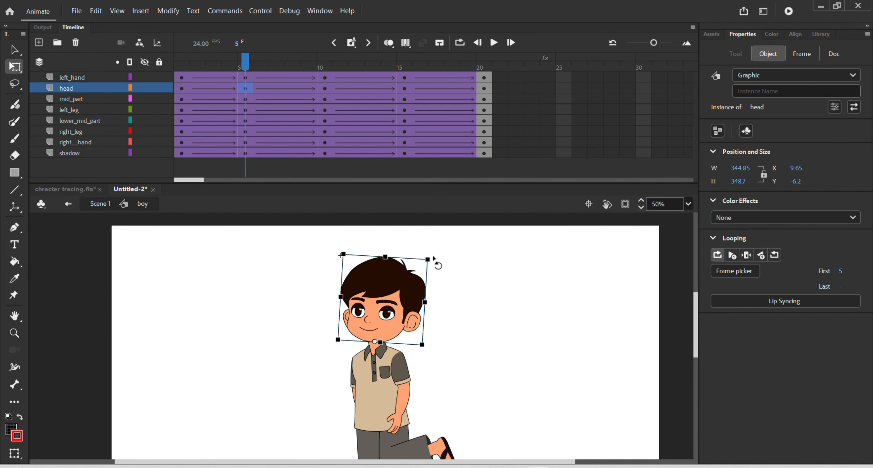
pyautogui.moveTo(435, 258); pyautogui.dragTo(440, 262)
# - Play the walk cycle on loop to check the upper-body lean and head tilt, then stop playback and turn looping off
pyautogui.scroll(-1, 431, 353)
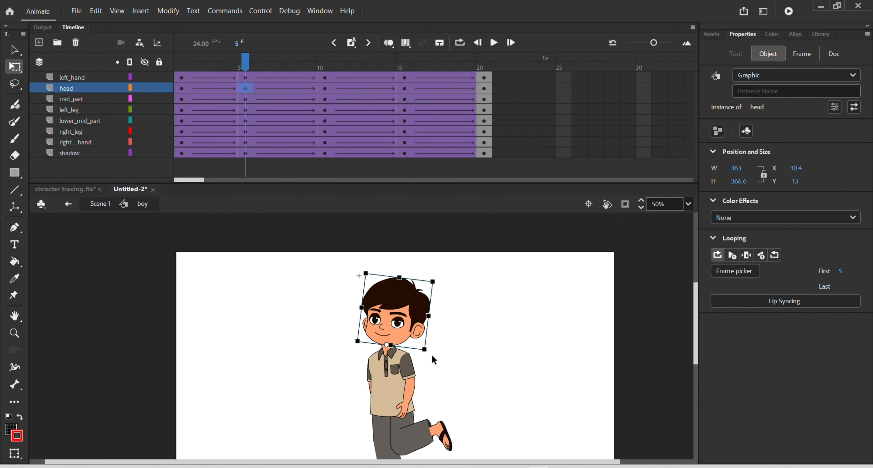
pyautogui.moveTo(466, 389); pyautogui.dragTo(471, 355)
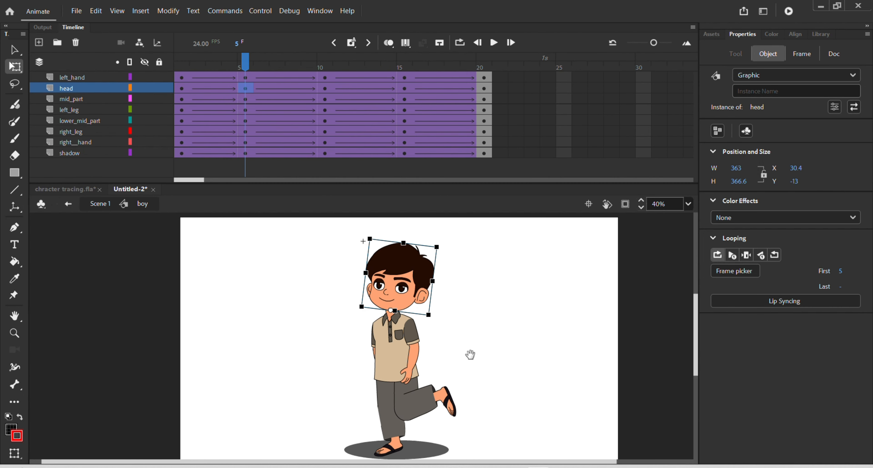
pyautogui.click(460, 42)
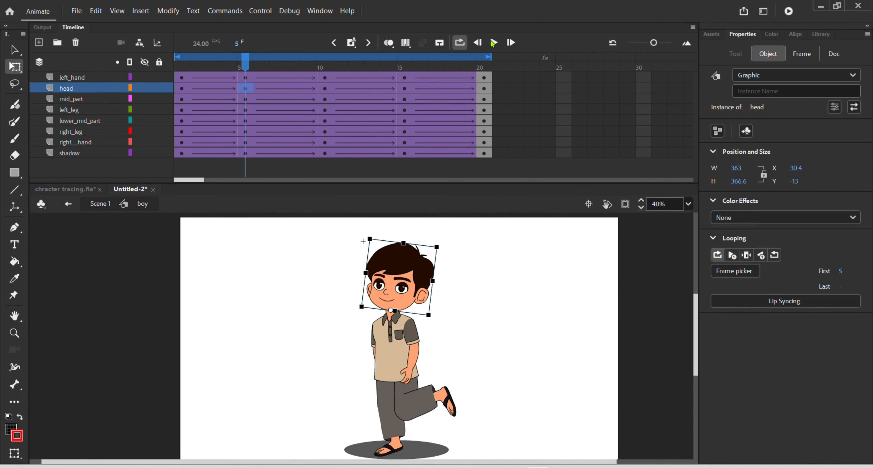
pyautogui.click(494, 43)
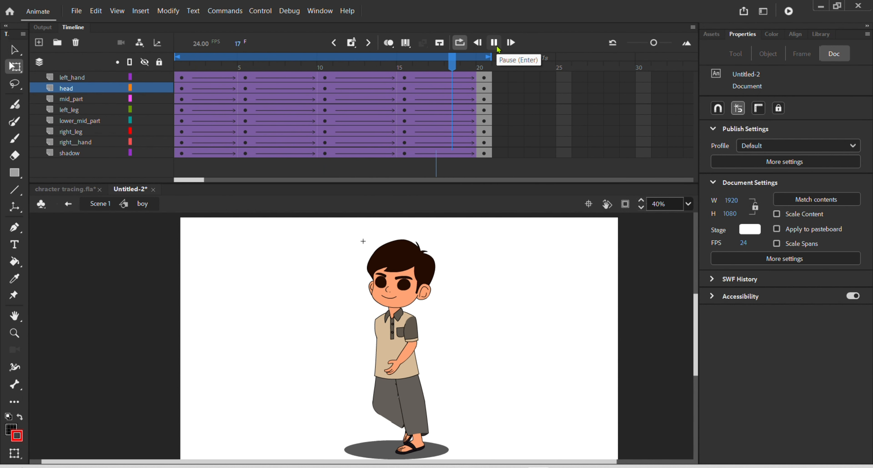
pyautogui.click(497, 48)
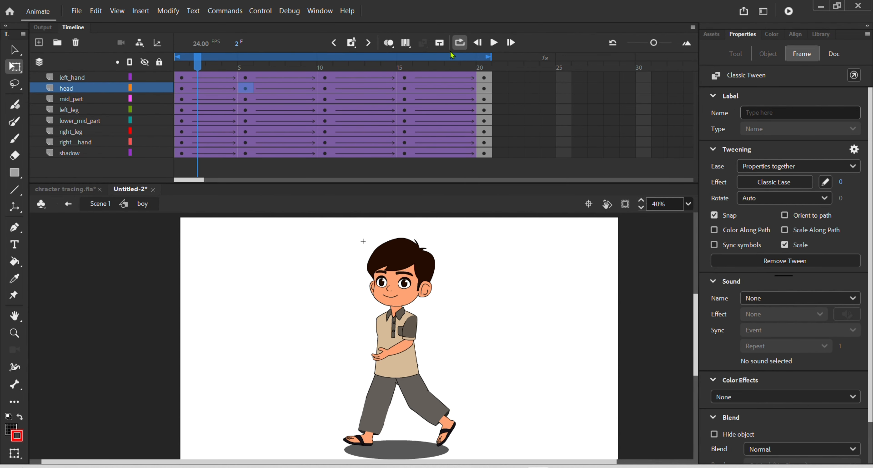
pyautogui.click(463, 46)
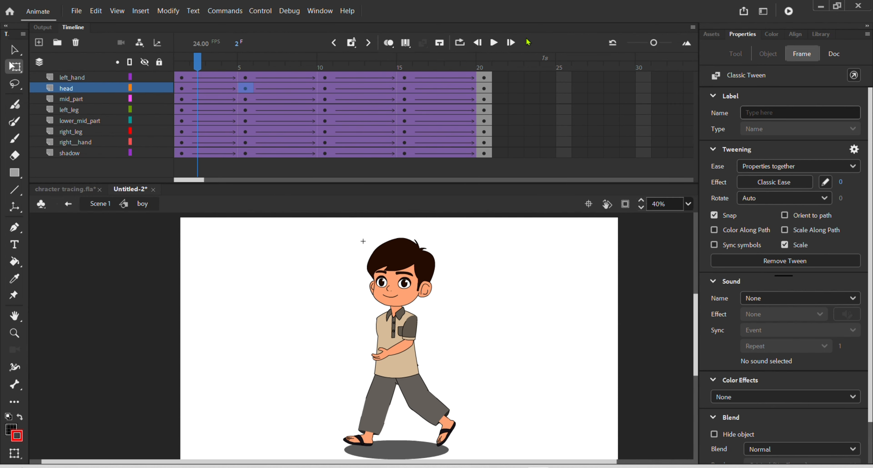
# - At frame 1, scale the shadow down around its center to about 372 × 68 px
pyautogui.moveTo(200, 62); pyautogui.dragTo(159, 105)
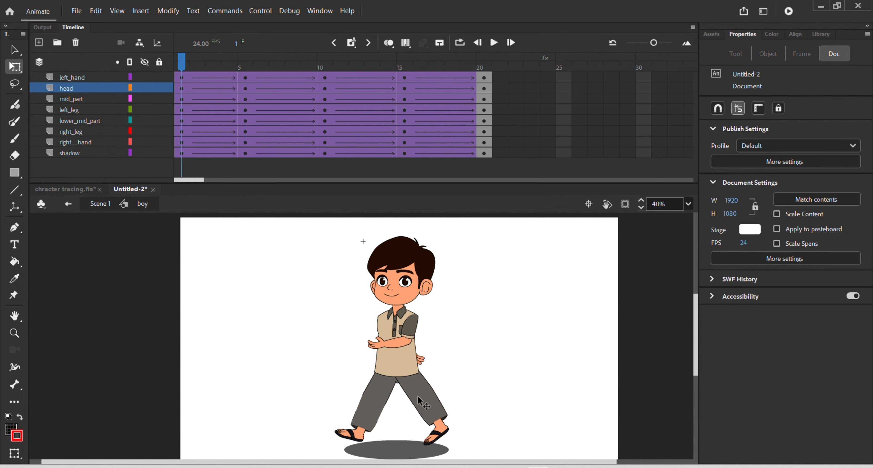
pyautogui.click(394, 456)
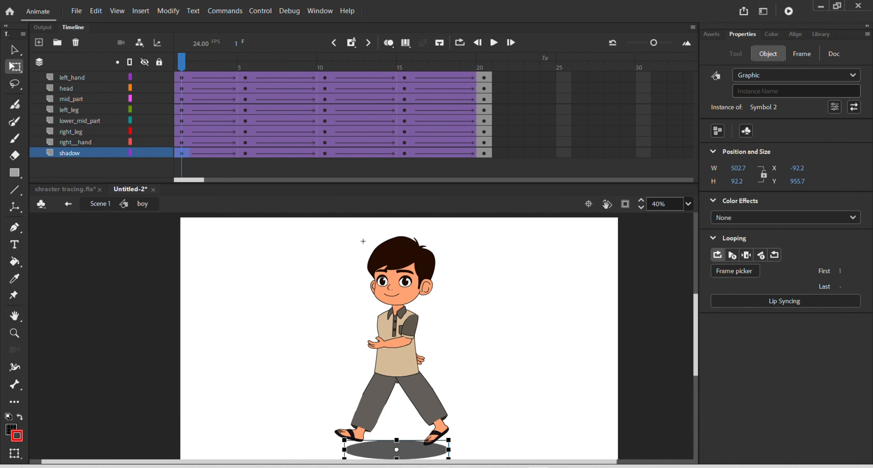
pyautogui.moveTo(437, 467)
pyautogui.click(467, 362)
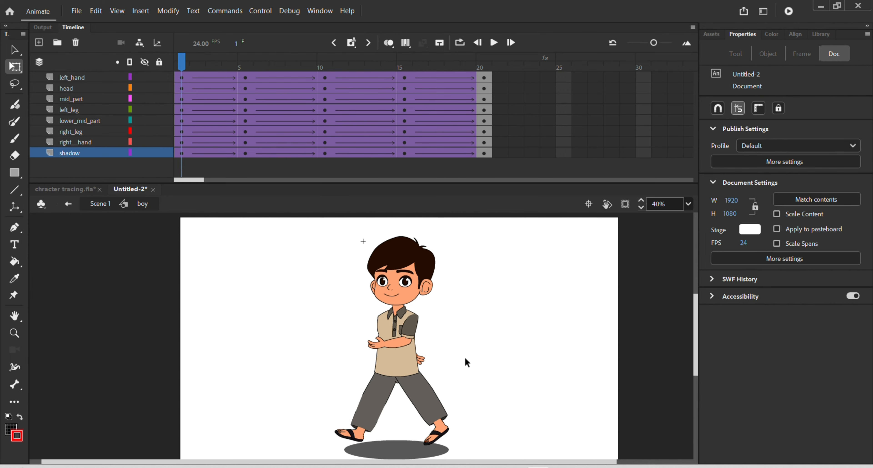
pyautogui.click(402, 452)
pyautogui.scroll(1, 434, 441)
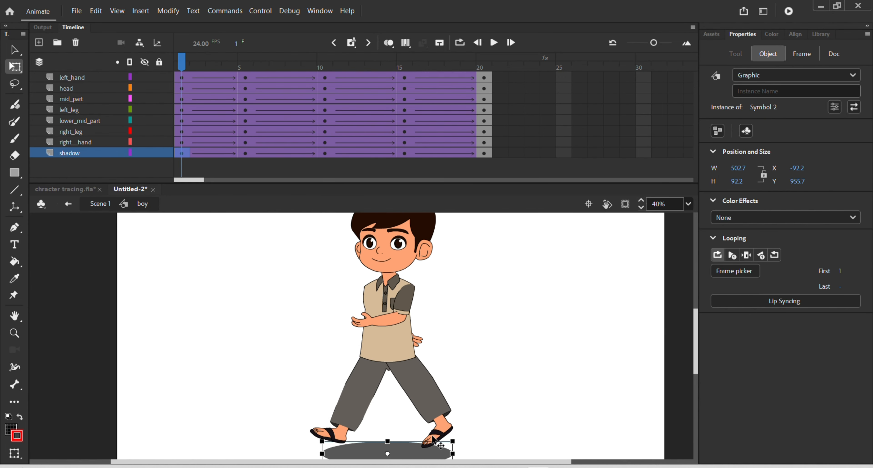
pyautogui.scroll(-2, 464, 400)
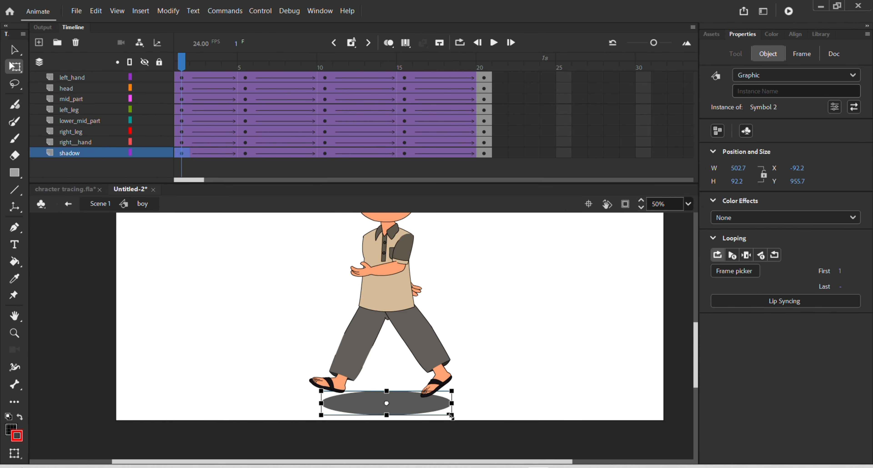
pyautogui.moveTo(453, 413); pyautogui.dragTo(437, 416)
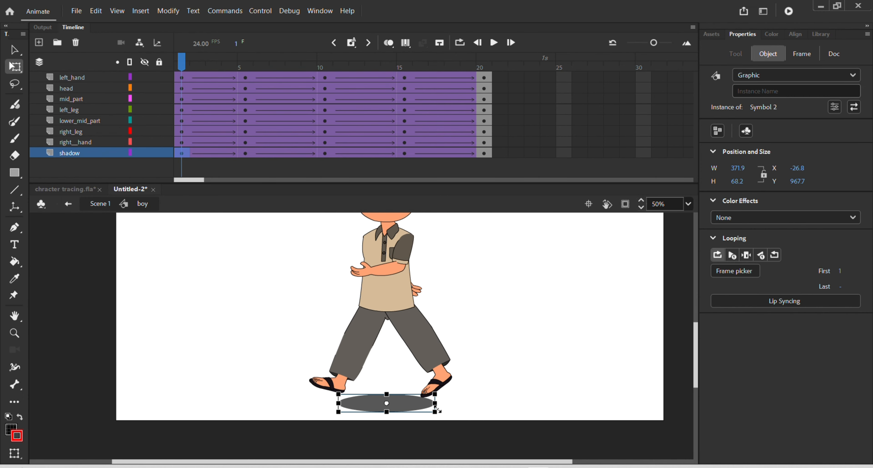
# - Scale the shadow down around its center to about 389 × 71 px at frame 10 and about 379 × 69 px at frame 20
pyautogui.click(327, 154)
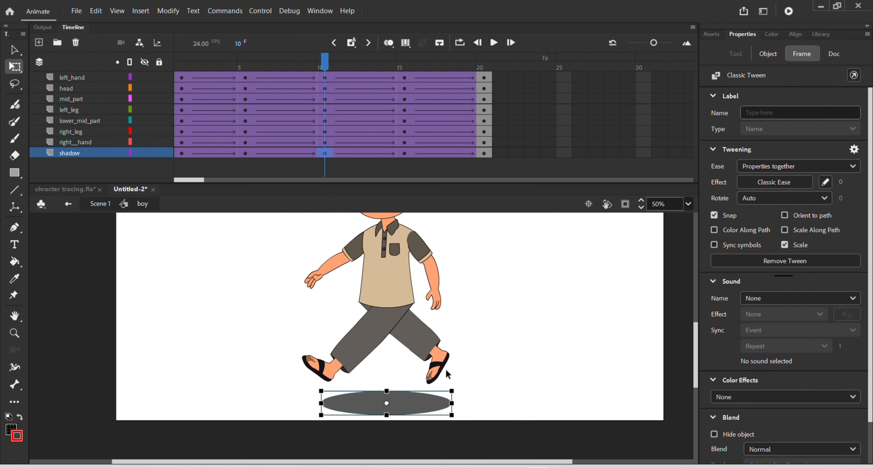
pyautogui.moveTo(451, 415); pyautogui.dragTo(437, 412)
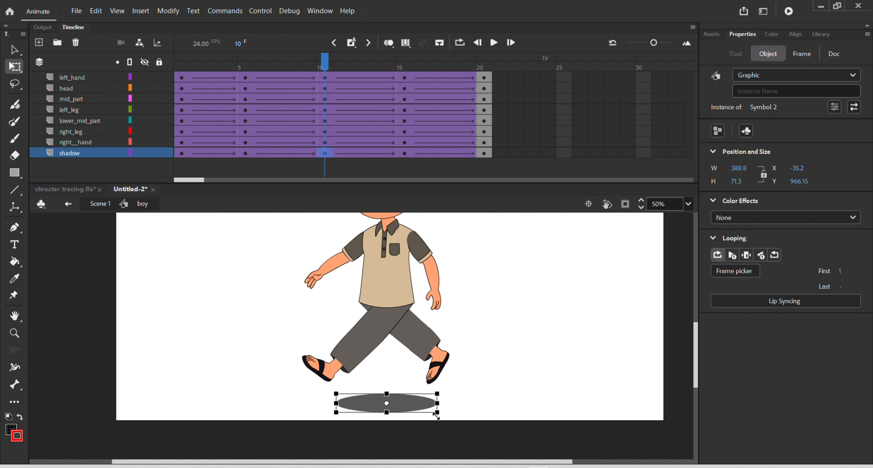
pyautogui.click(485, 153)
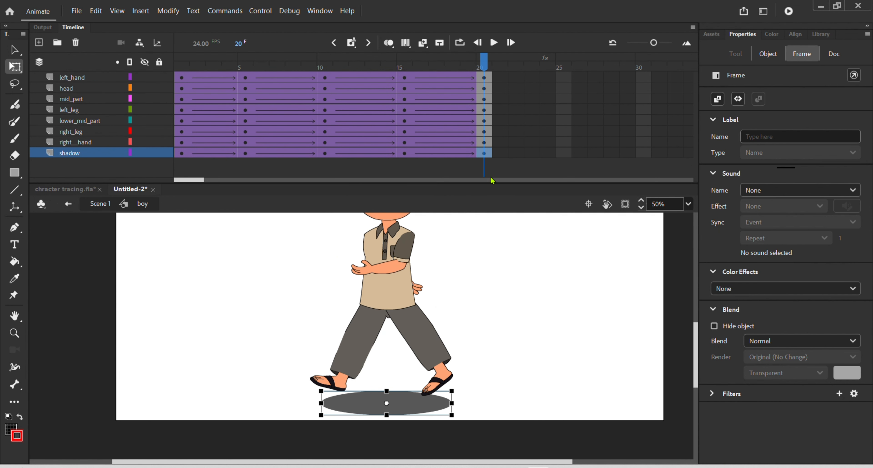
pyautogui.moveTo(452, 415); pyautogui.dragTo(436, 412)
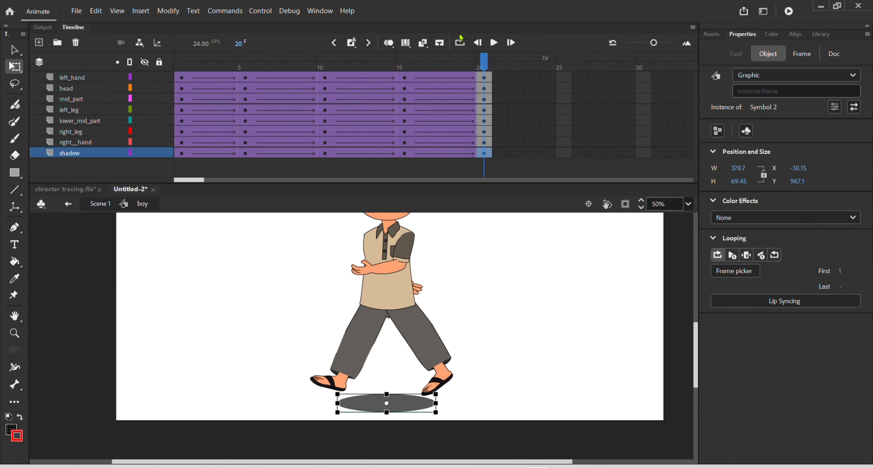
# - Play the walk cycle on loop from frame 1 to check the shadow scaling, then stop playback and turn looping off
pyautogui.moveTo(475, 67); pyautogui.dragTo(157, 142)
pyautogui.click(460, 43)
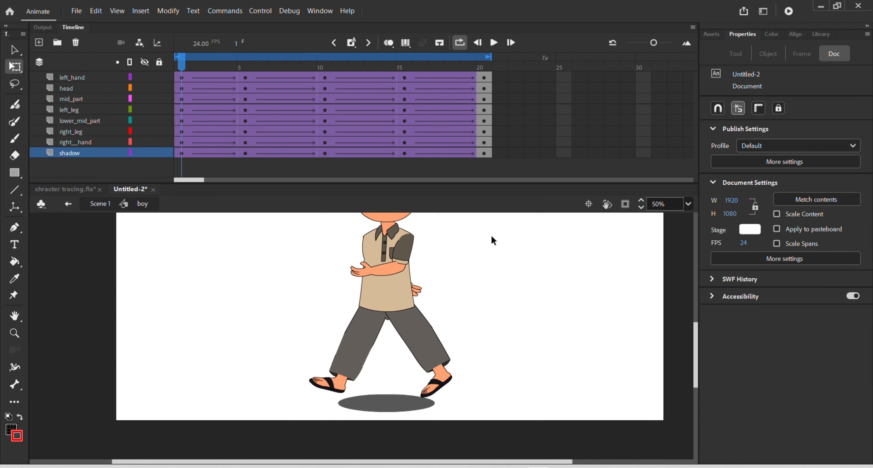
pyautogui.scroll(-1, 452, 334)
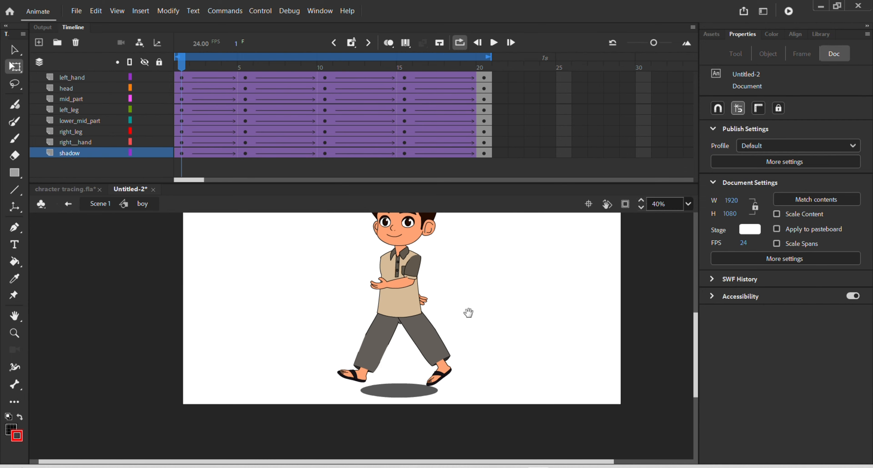
pyautogui.moveTo(468, 315); pyautogui.dragTo(473, 356)
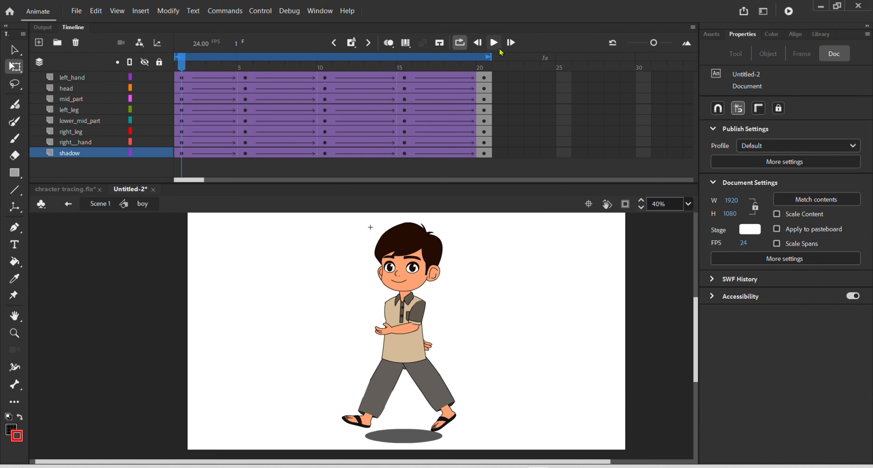
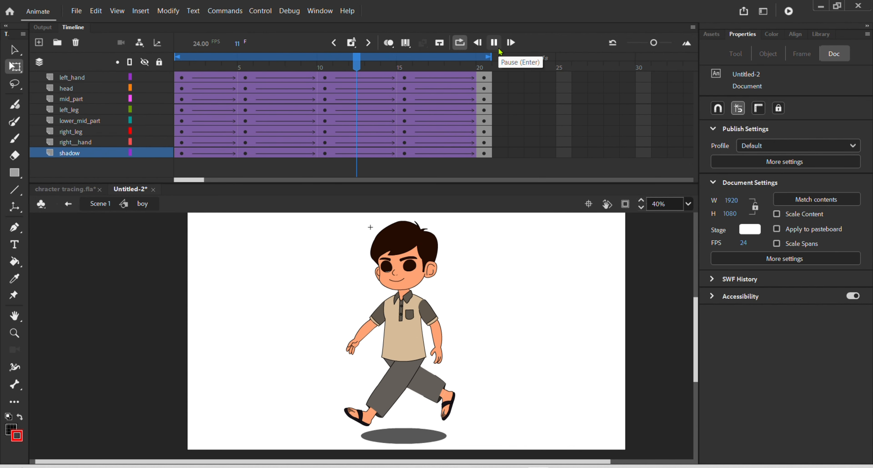
pyautogui.click(498, 44)
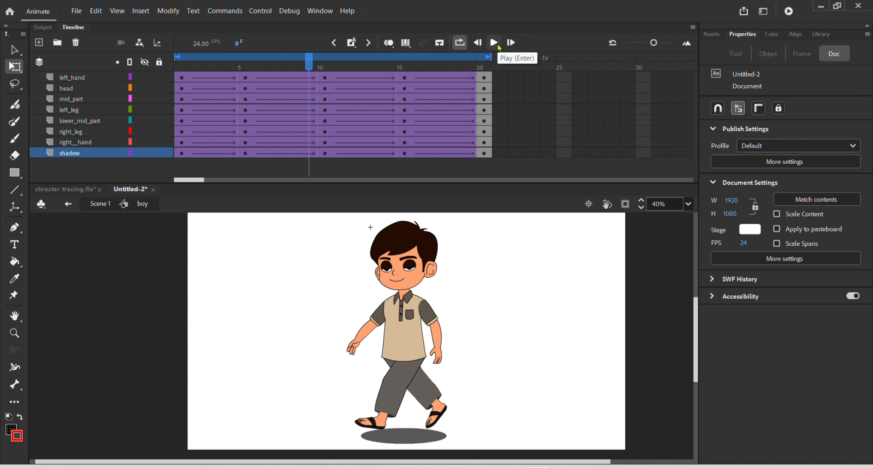
pyautogui.click(462, 49)
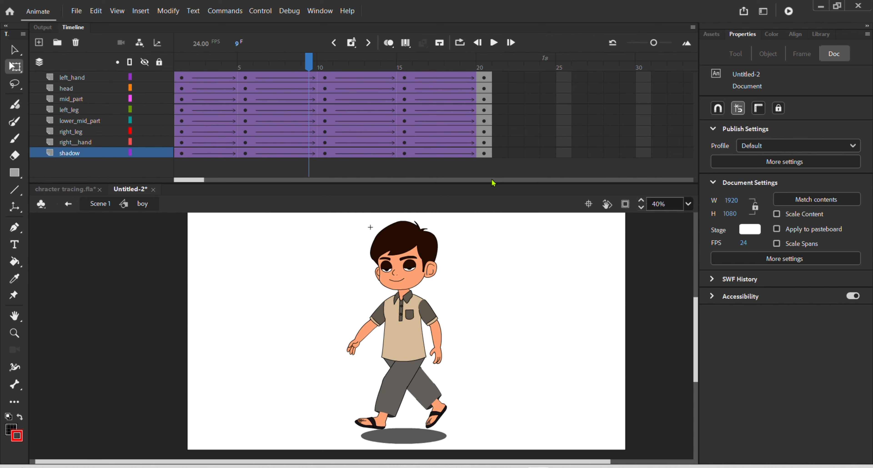
# - In the boy symbol, duplicate frames 1–20 of all layers to frame 21, then duplicate frames 1–40 to frame 41
pyautogui.moveTo(181, 77); pyautogui.dragTo(483, 186)
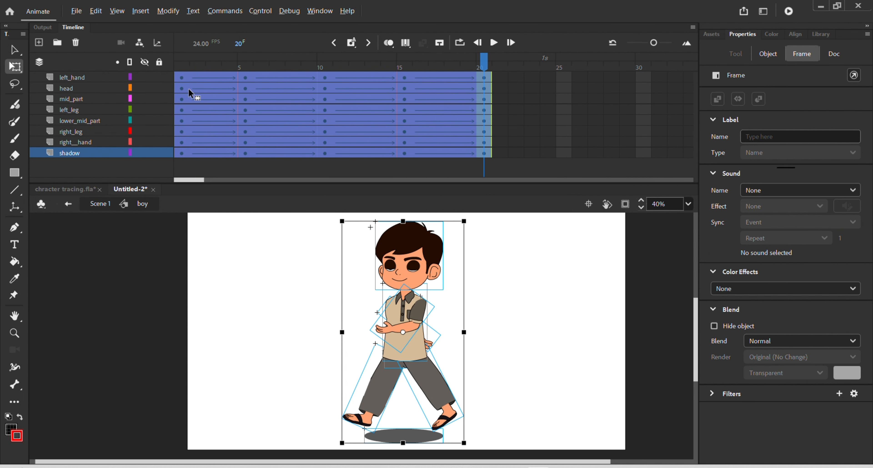
pyautogui.moveTo(191, 92); pyautogui.dragTo(503, 79)
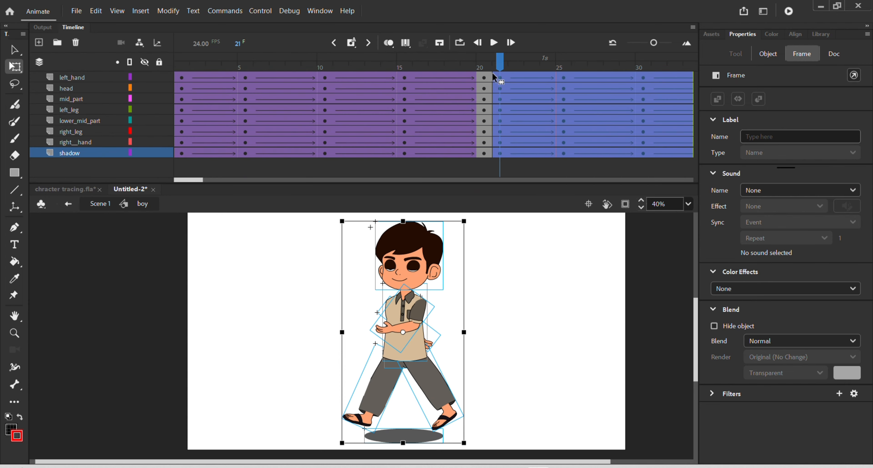
pyautogui.moveTo(182, 78); pyautogui.dragTo(249, 165)
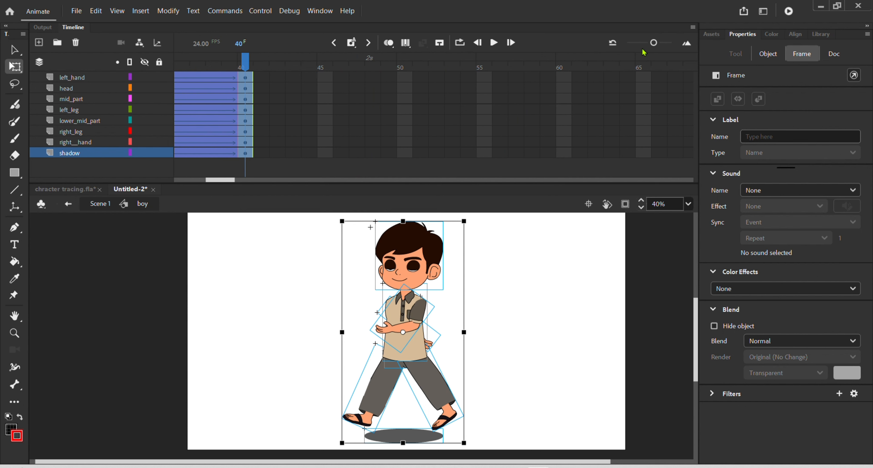
pyautogui.moveTo(653, 47); pyautogui.dragTo(645, 46)
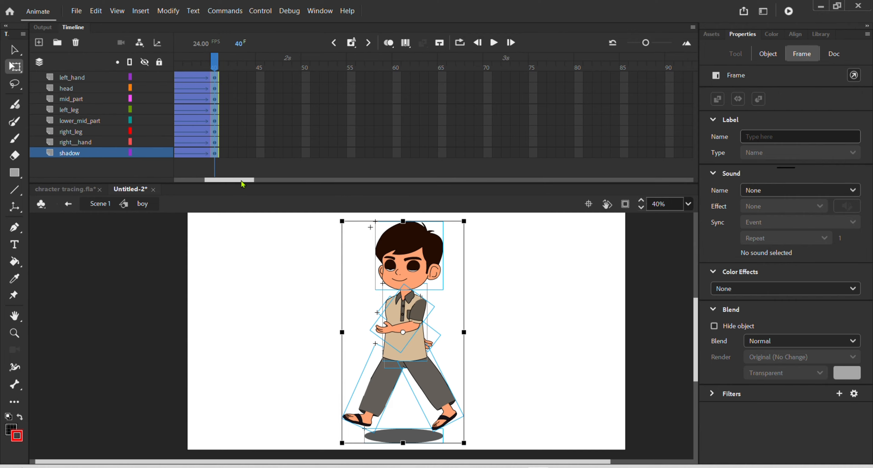
pyautogui.moveTo(221, 180); pyautogui.dragTo(182, 187)
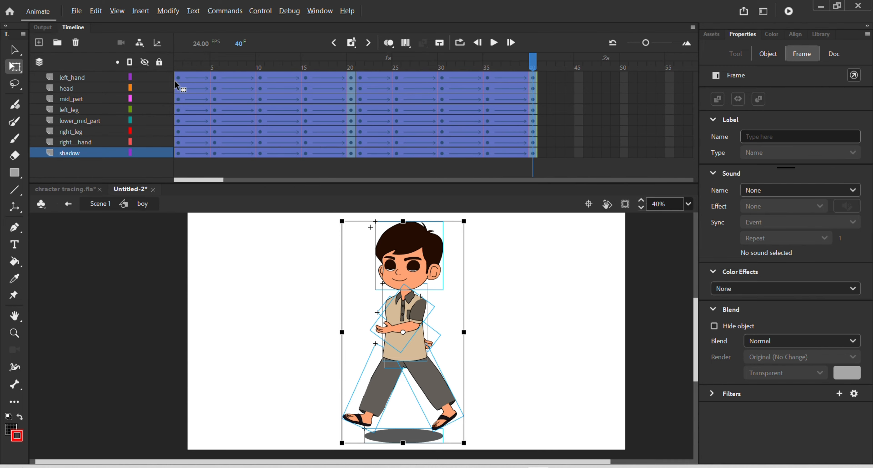
pyautogui.moveTo(177, 79); pyautogui.dragTo(547, 77)
pyautogui.moveTo(535, 67); pyautogui.dragTo(526, 67)
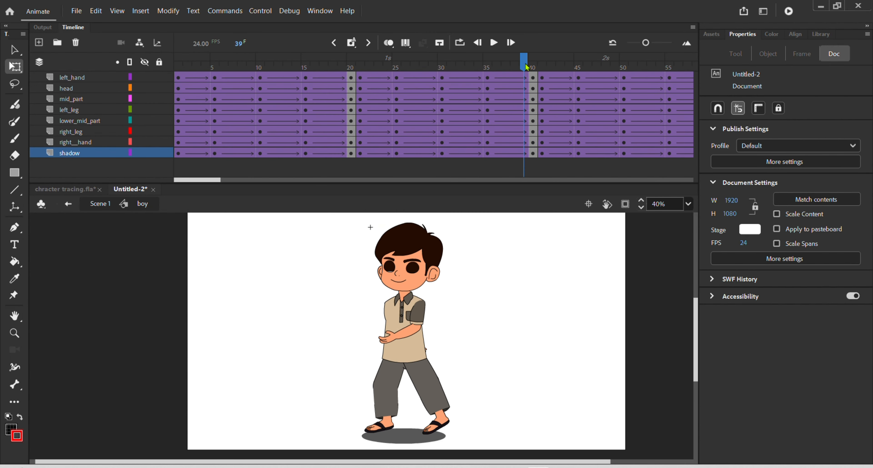
pyautogui.press('Return')
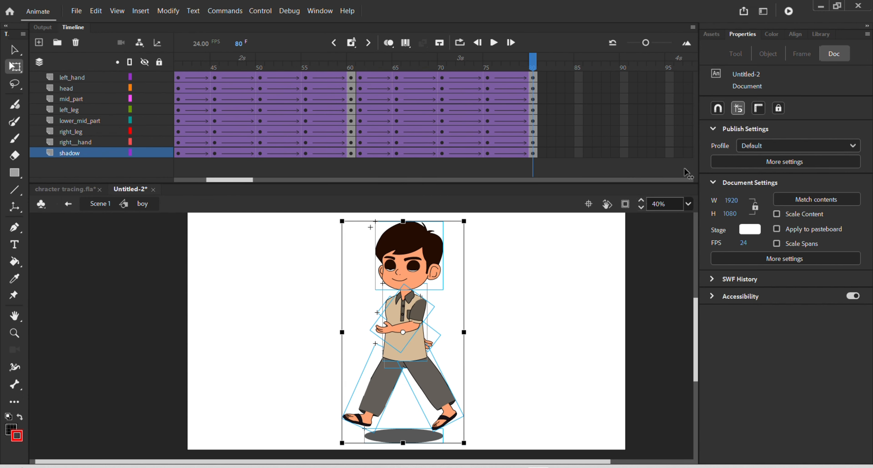
pyautogui.press('Return')
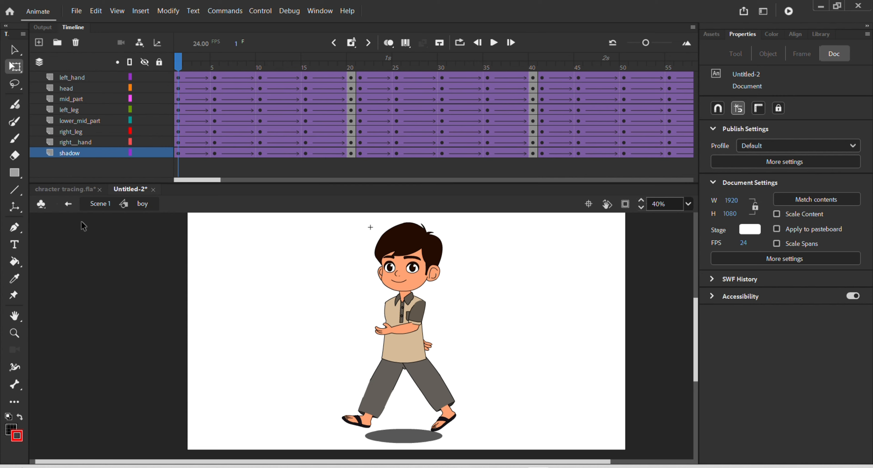
# - Inside the left leg symbol, duplicate frames 1–20 of all three layers to frame 21, then frames 1–40 to frame 41
pyautogui.doubleClick(437, 391)
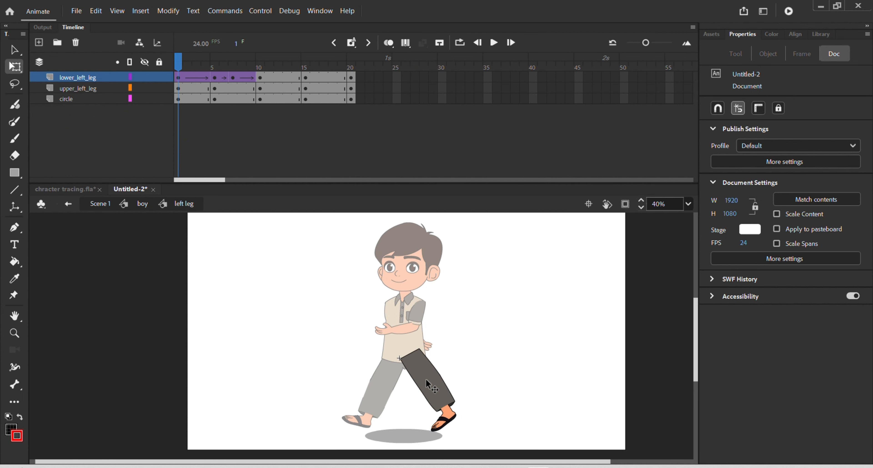
pyautogui.moveTo(352, 101); pyautogui.dragTo(358, 78)
pyautogui.moveTo(186, 76); pyautogui.dragTo(539, 122)
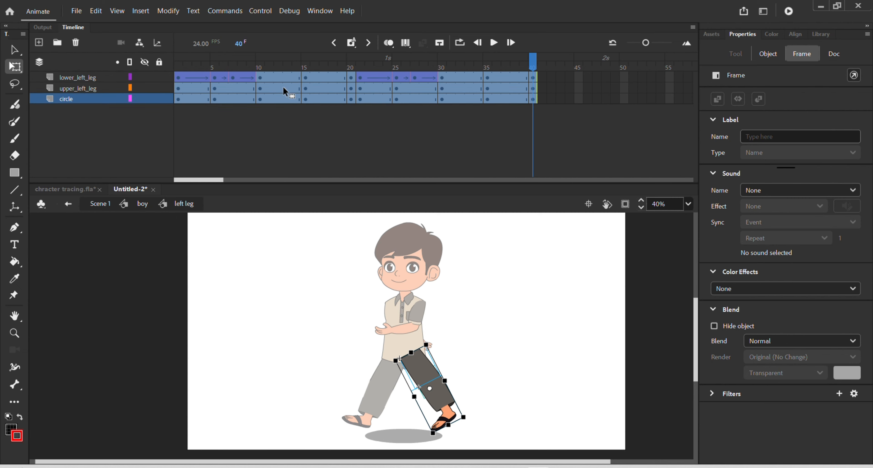
pyautogui.moveTo(182, 81); pyautogui.dragTo(543, 79)
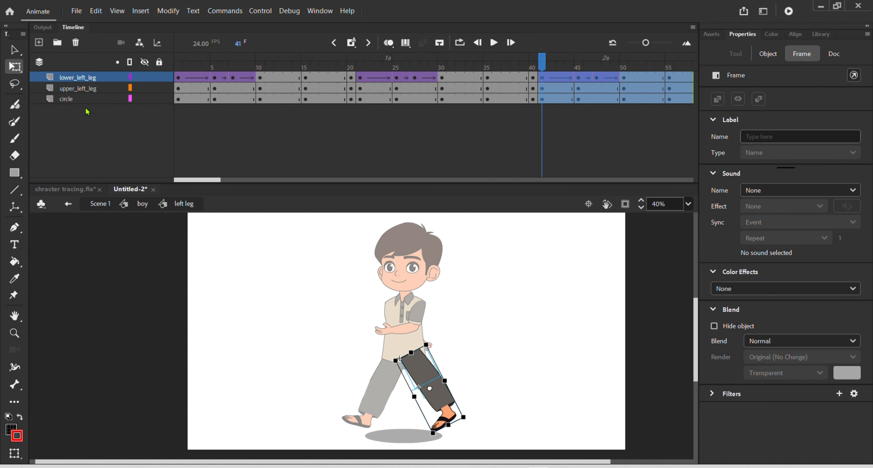
# - Apply Synchronize Symbols to all frames of the lower_left_leg, upper_left_leg and circle layers
pyautogui.keyDown('shift'); pyautogui.click(81, 100); pyautogui.keyUp('shift')
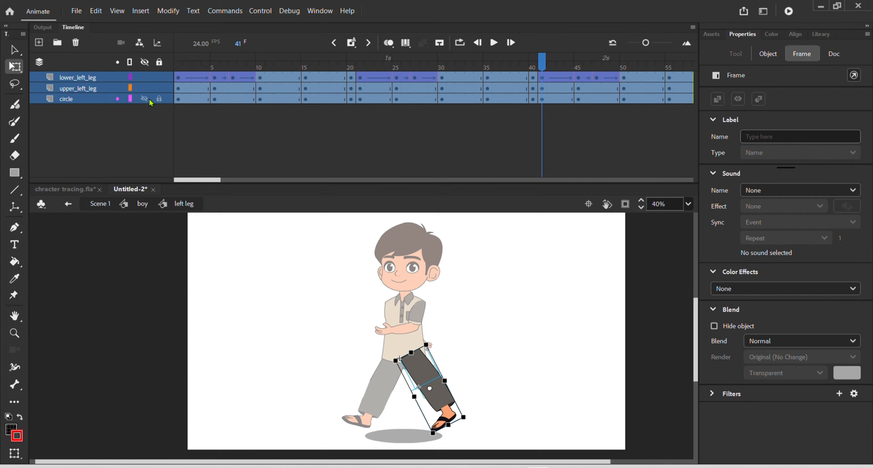
pyautogui.rightClick(194, 96)
pyautogui.click(265, 372)
# - Inside the right leg symbol, duplicate frames 1–20 of all three layers to frame 21, then frames 1–40 to frame 41
pyautogui.doubleClick(376, 399)
pyautogui.doubleClick(376, 399)
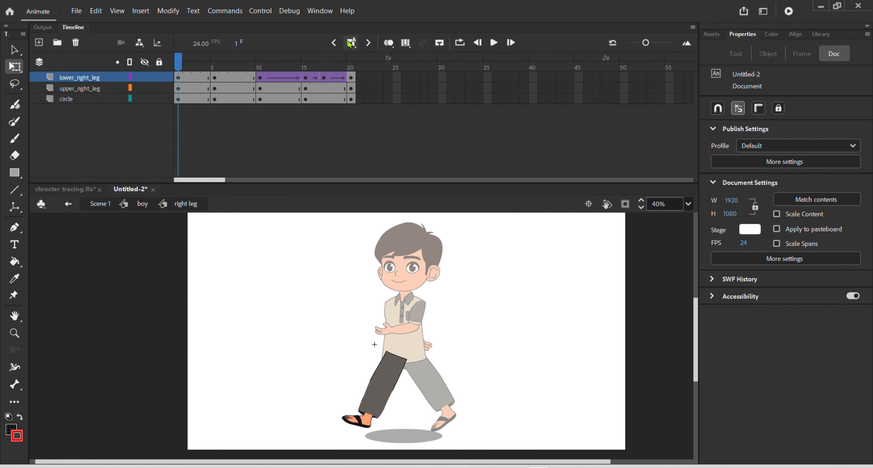
pyautogui.moveTo(351, 99)
pyautogui.mouseDown()
pyautogui.moveTo(177, 79)
pyautogui.moveTo(211, 92)
pyautogui.moveTo(362, 82)
pyautogui.moveTo(357, 99)
pyautogui.mouseUp()
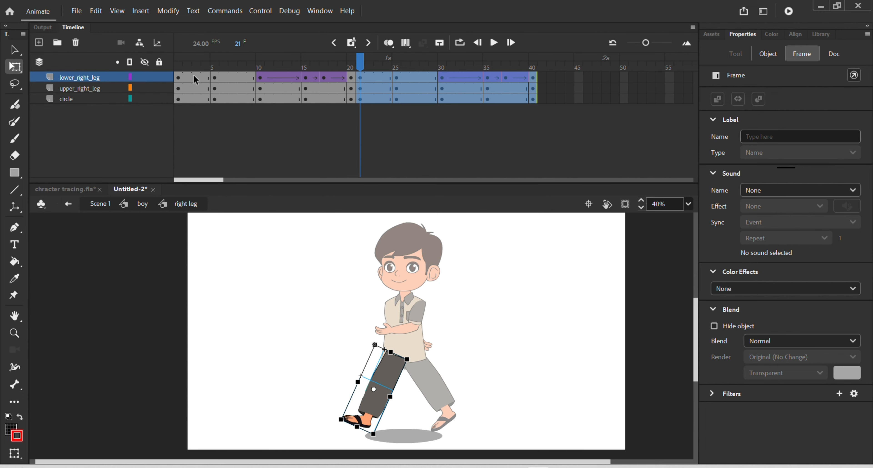
pyautogui.press('Return')
pyautogui.hotkey('ctrl', 'alt', 'a')
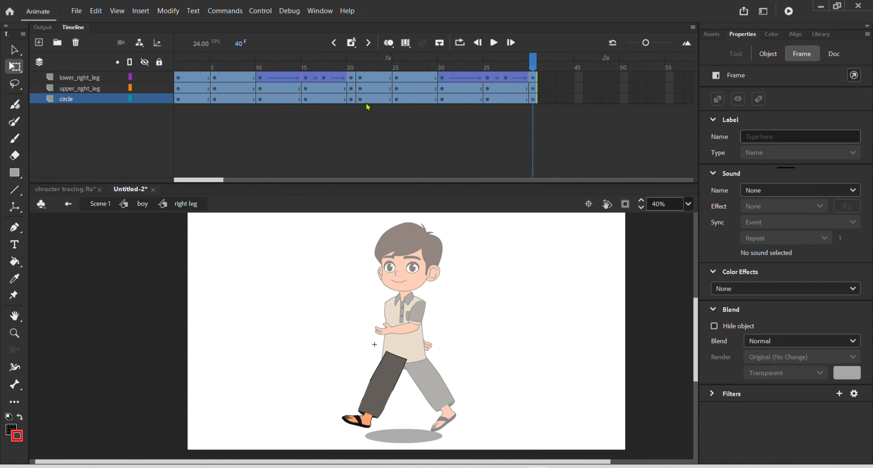
pyautogui.moveTo(180, 79); pyautogui.dragTo(548, 84)
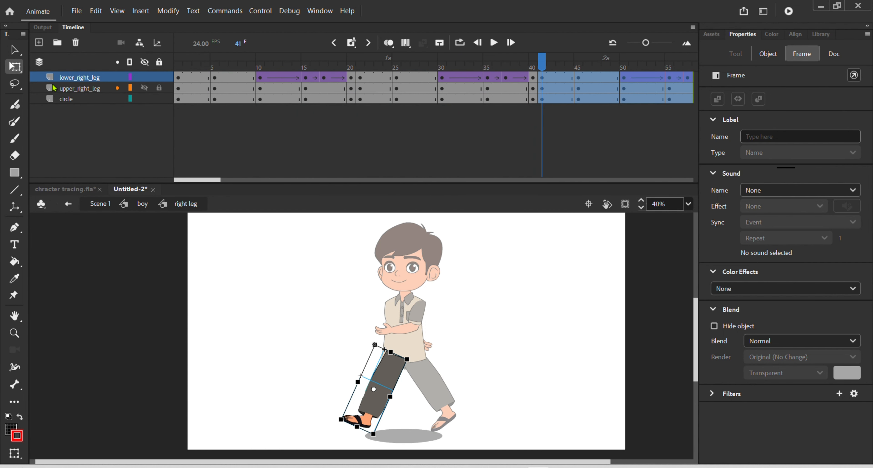
# - Apply Synchronize Symbols to all frames of the lower_right_leg, upper_right_leg and circle layers
pyautogui.keyDown('shift'); pyautogui.click(73, 99); pyautogui.keyUp('shift')
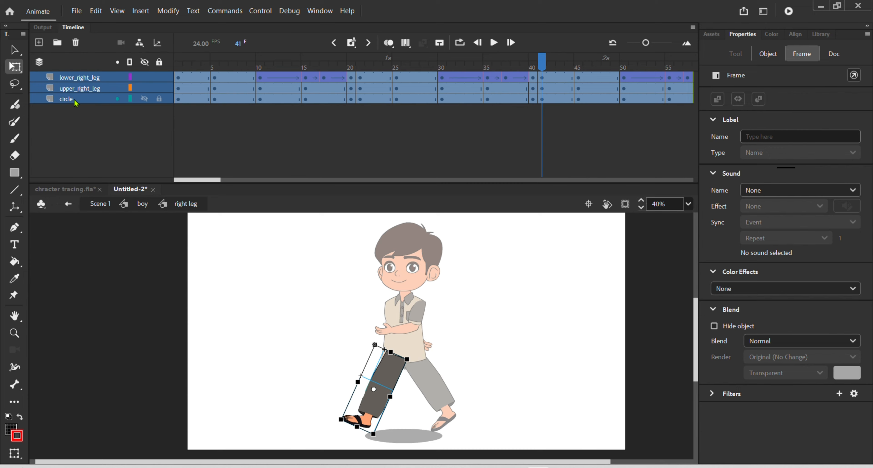
pyautogui.rightClick(218, 94)
pyautogui.click(301, 371)
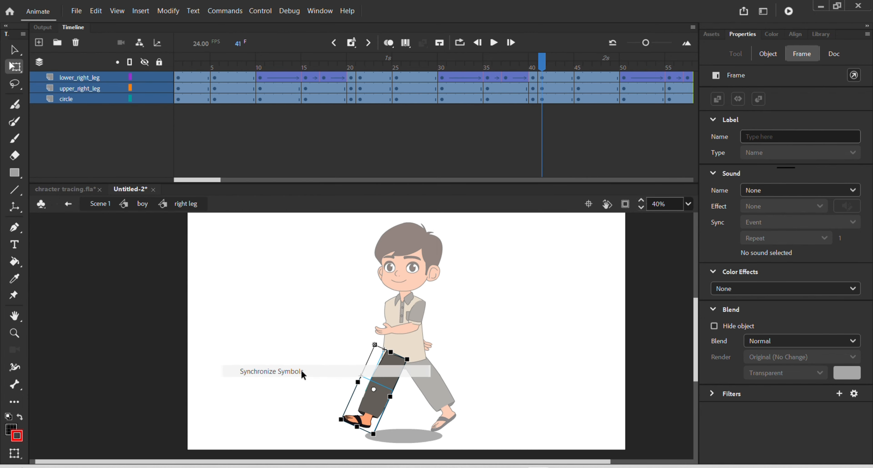
# - Inside the left hand symbol, duplicate frames 1–20 of all three layers to frame 21, then frames 1–40 to frame 41
pyautogui.doubleClick(419, 328)
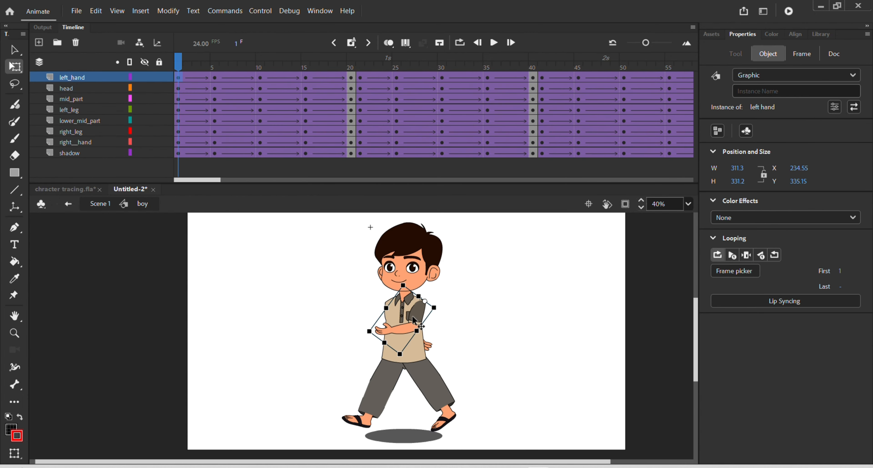
pyautogui.doubleClick(415, 320)
pyautogui.moveTo(351, 99); pyautogui.dragTo(367, 88)
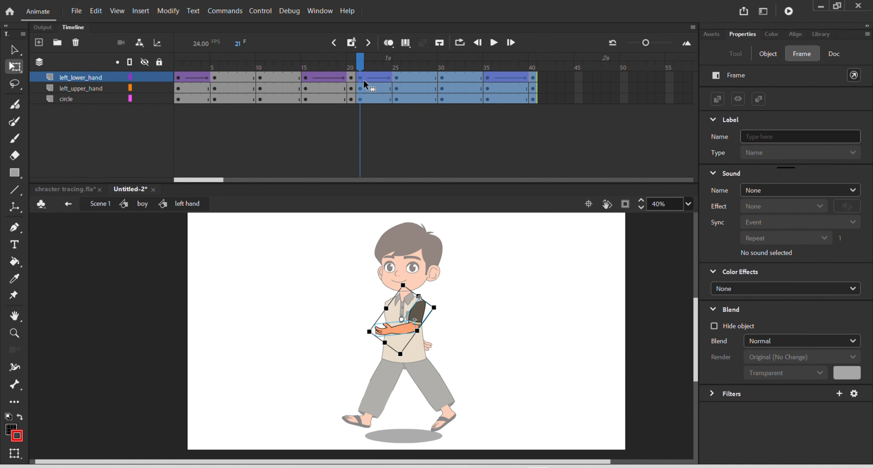
pyautogui.moveTo(183, 83); pyautogui.dragTo(536, 116)
pyautogui.click(284, 99)
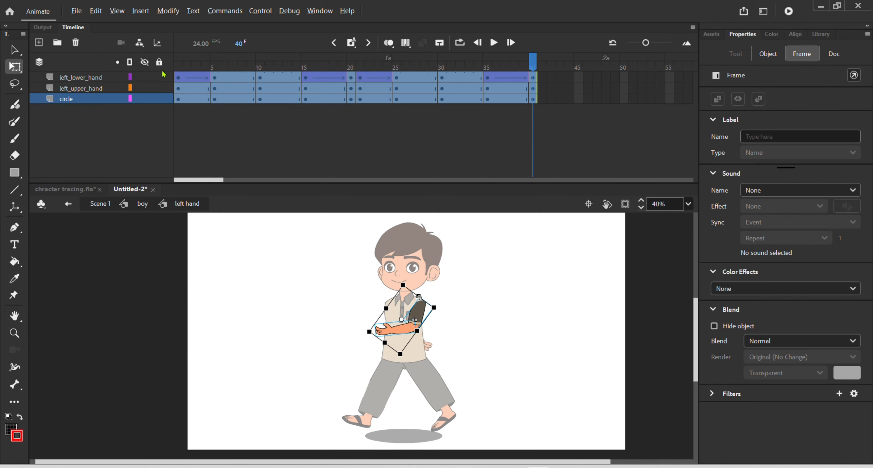
pyautogui.moveTo(183, 82); pyautogui.dragTo(547, 82)
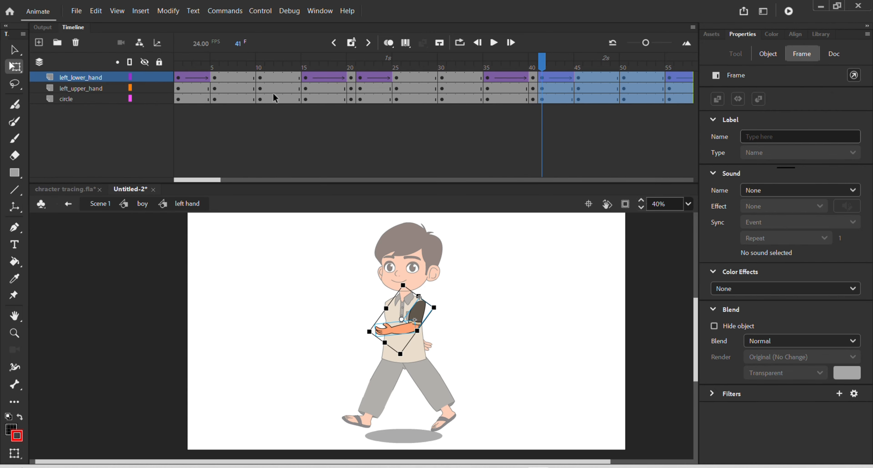
# - Apply Synchronize Symbols to all frames of the left_lower_hand, left_upper_hand and circle layers
pyautogui.keyDown('shift'); pyautogui.click(67, 99); pyautogui.keyUp('shift')
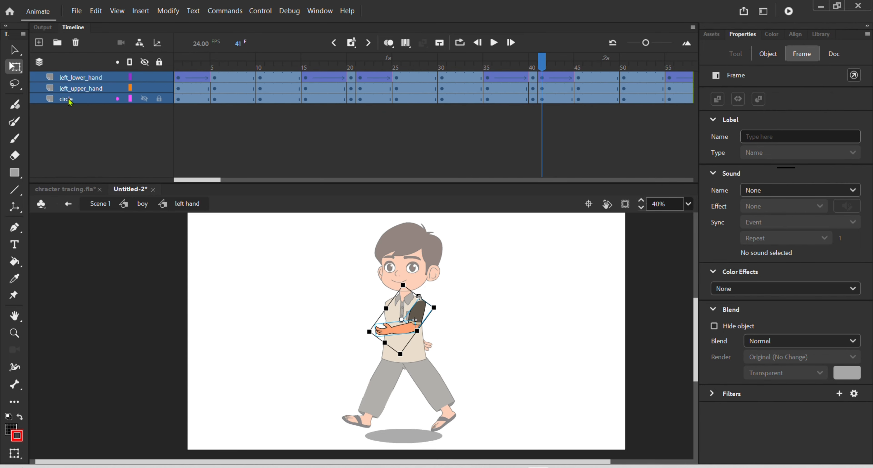
pyautogui.rightClick(255, 83)
pyautogui.click(310, 364)
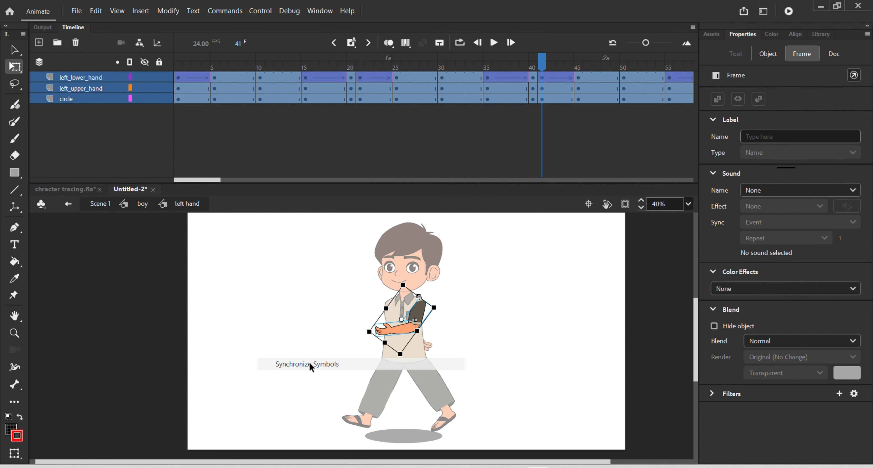
# - Inside the right hand symbol, duplicate frames 1–20 of all three layers to frame 21, then frames 1–40 to frame 41
pyautogui.click(428, 349)
pyautogui.doubleClick(428, 349)
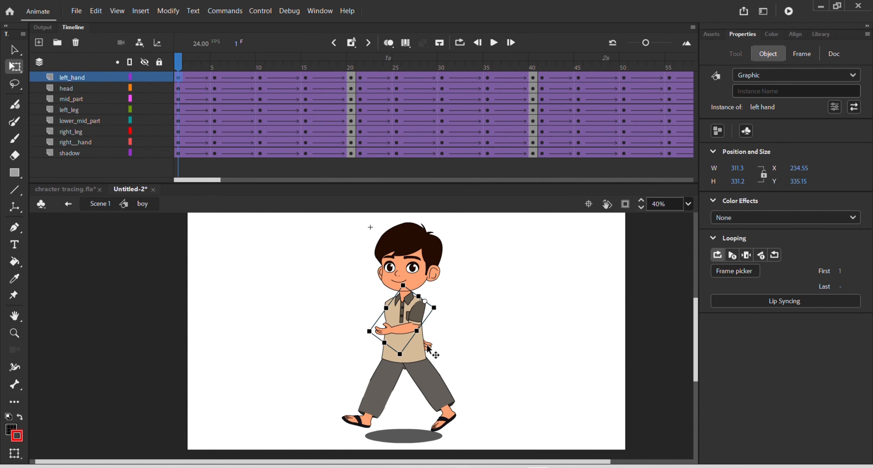
pyautogui.doubleClick(428, 350)
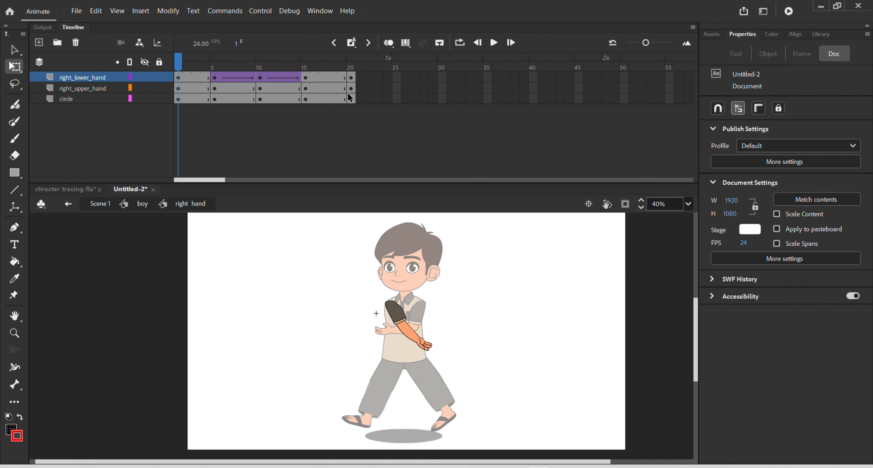
pyautogui.moveTo(349, 96); pyautogui.dragTo(369, 79)
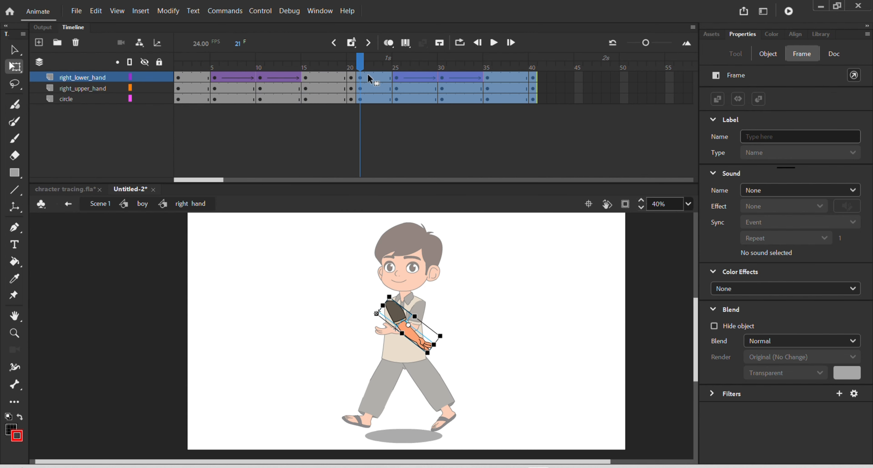
pyautogui.moveTo(182, 79); pyautogui.dragTo(534, 98)
pyautogui.moveTo(179, 81); pyautogui.dragTo(542, 82)
# - Apply Synchronize Symbols to all frames of the right_lower_hand, right_upper_hand and circle layers
pyautogui.keyDown('shift'); pyautogui.click(106, 100); pyautogui.keyUp('shift')
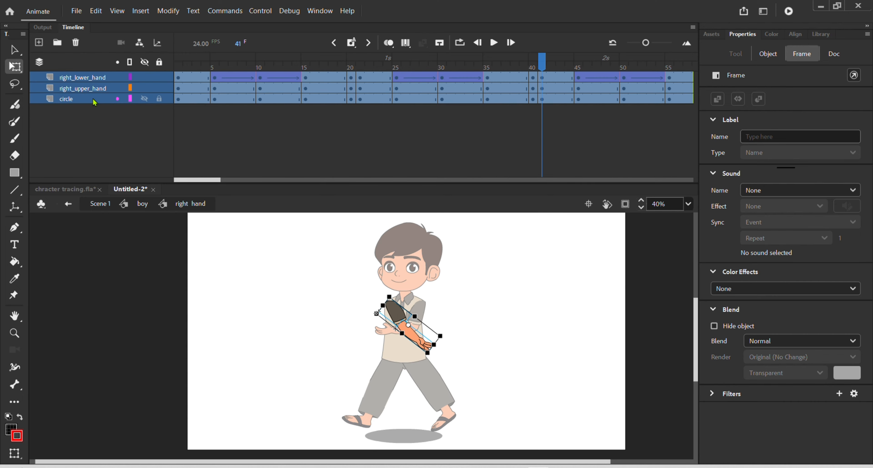
pyautogui.rightClick(225, 94)
pyautogui.click(303, 374)
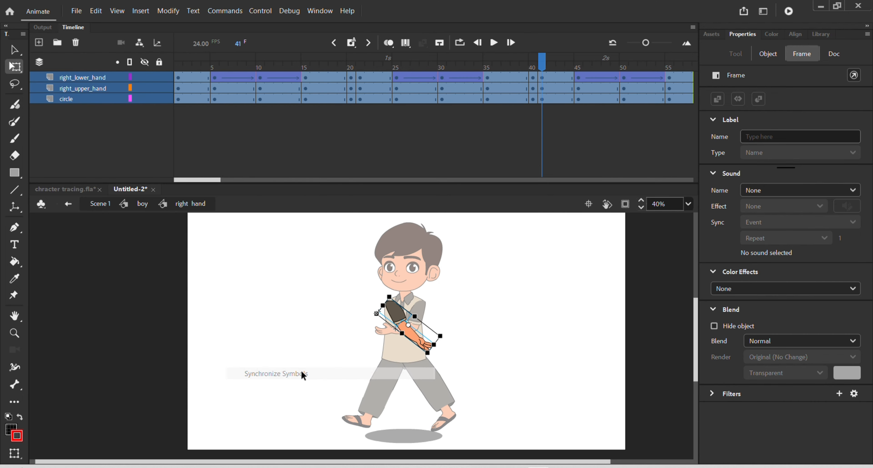
# - Inside the head symbol, duplicate frames 1–20 of all seven layers to frame 21, then frames 1–40 to frame 41
pyautogui.doubleClick(420, 282)
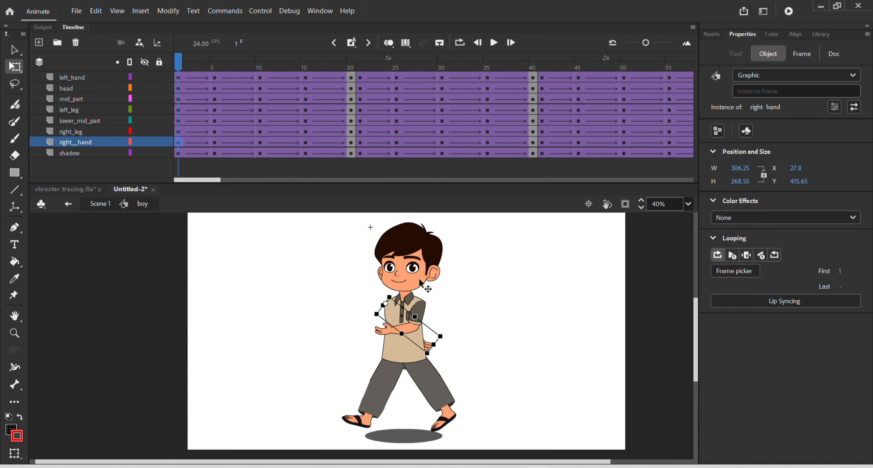
pyautogui.doubleClick(400, 266)
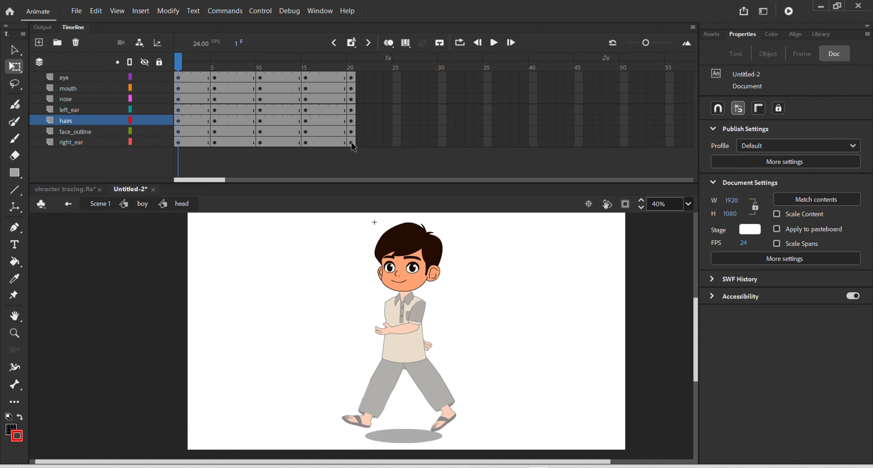
pyautogui.moveTo(351, 142); pyautogui.dragTo(365, 86)
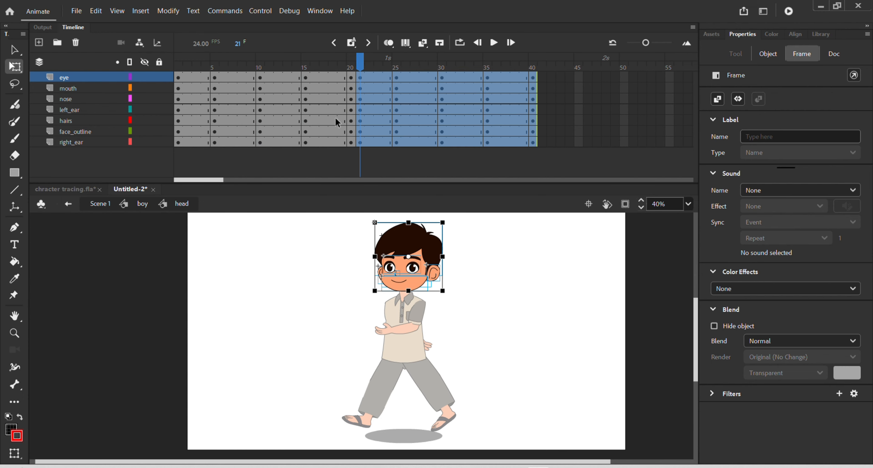
pyautogui.moveTo(178, 78); pyautogui.dragTo(535, 171)
pyautogui.click(197, 148)
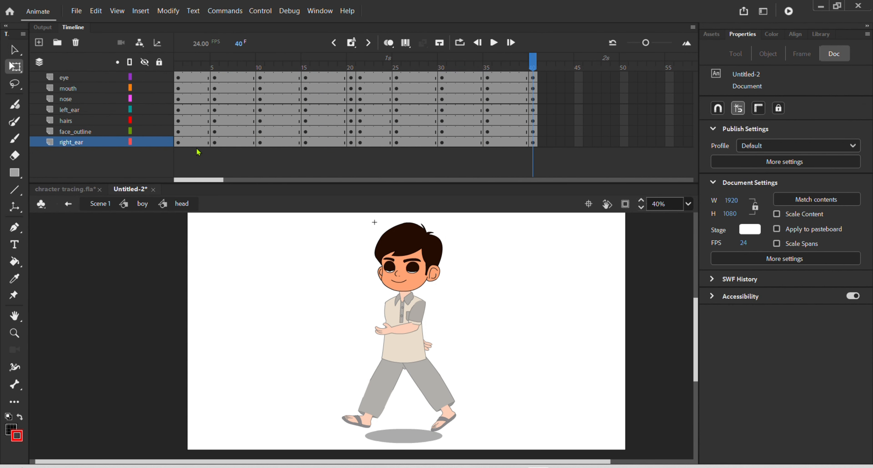
pyautogui.moveTo(179, 78); pyautogui.dragTo(535, 148)
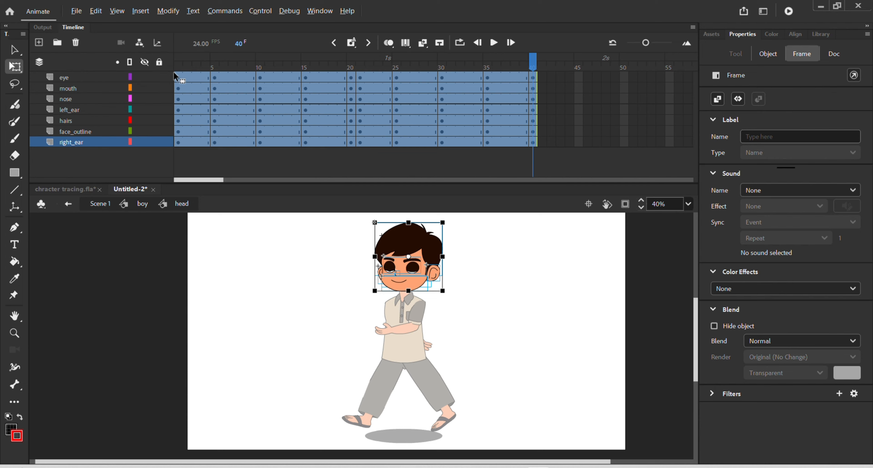
pyautogui.moveTo(176, 78); pyautogui.dragTo(545, 80)
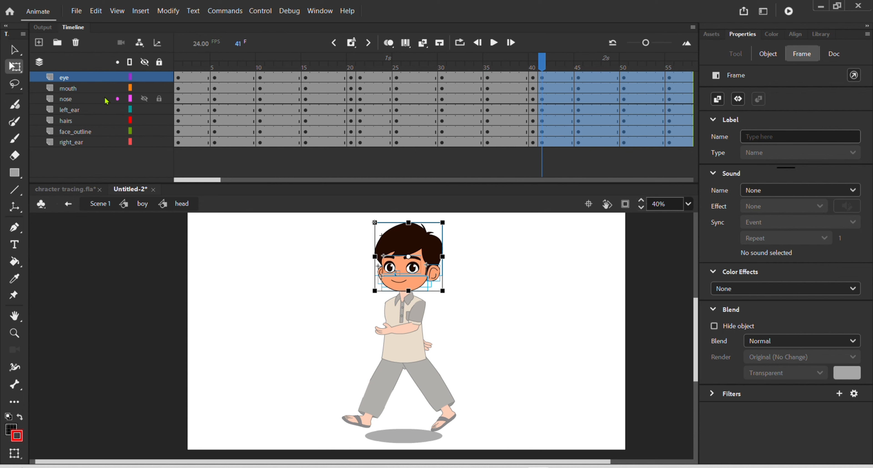
# - Apply Synchronize Symbols to all frames of the head symbol's layers, from eye to right_ear, and check the extended timeline's end
pyautogui.keyDown('shift'); pyautogui.click(88, 142); pyautogui.keyUp('shift')
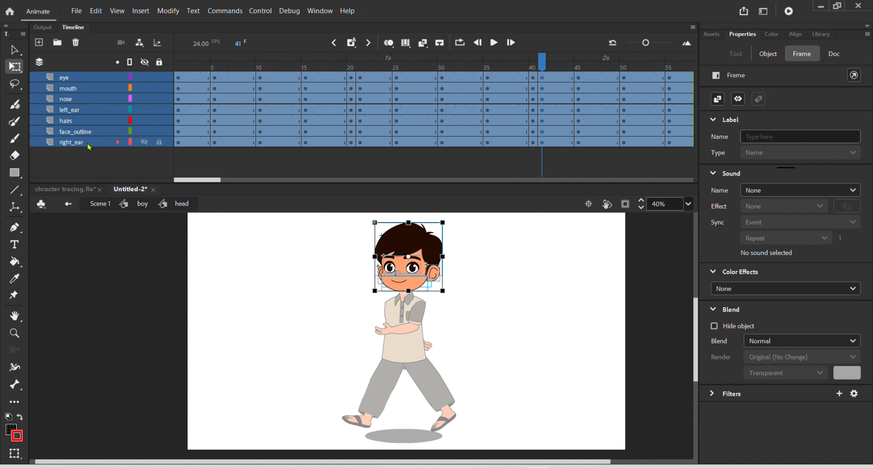
pyautogui.rightClick(188, 125)
pyautogui.click(248, 406)
pyautogui.click(494, 259)
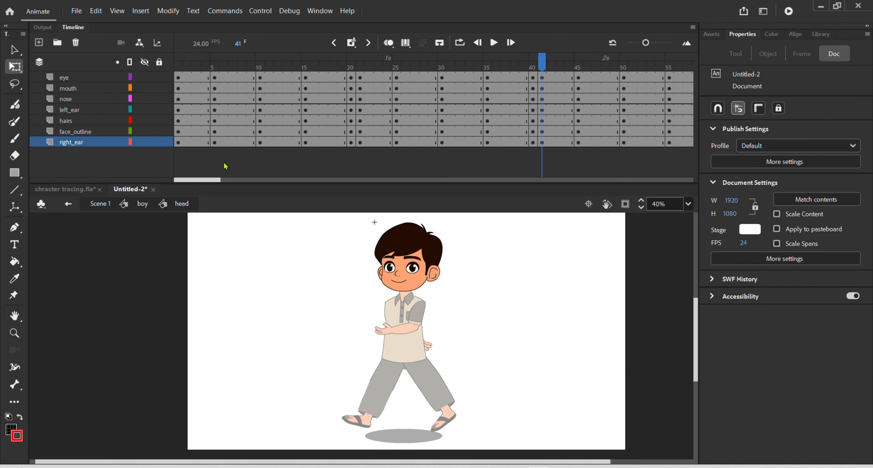
pyautogui.moveTo(210, 180); pyautogui.dragTo(269, 194)
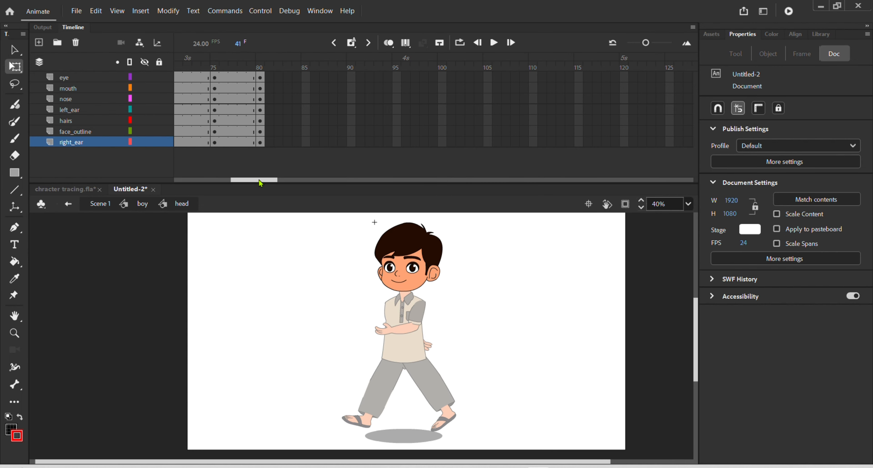
pyautogui.moveTo(260, 180); pyautogui.dragTo(130, 214)
# - Inside the eye symbol, remove the frames after frame 80 from the left_eyebrow through left_w_e layers and return to frame 1
pyautogui.doubleClick(417, 267)
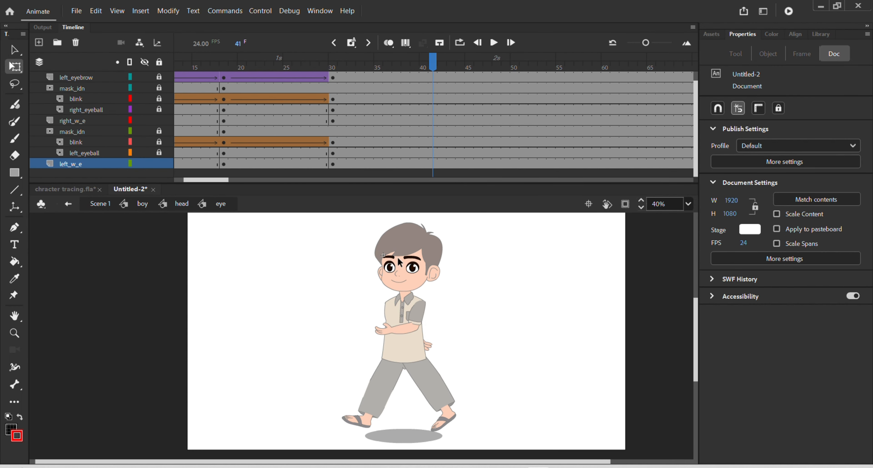
pyautogui.moveTo(209, 180); pyautogui.dragTo(257, 219)
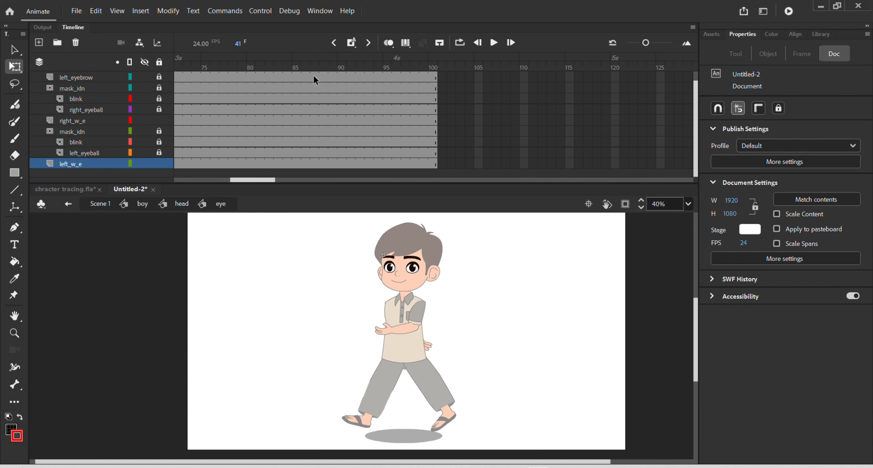
pyautogui.moveTo(258, 79); pyautogui.dragTo(439, 197)
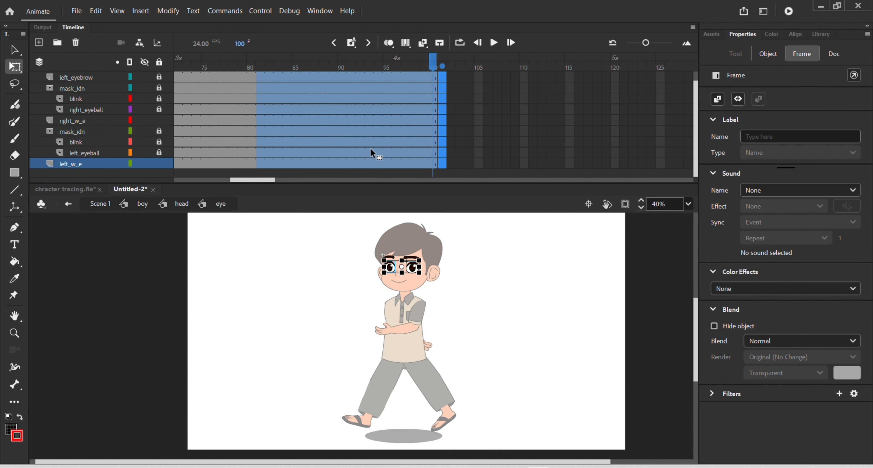
pyautogui.press('Delete')
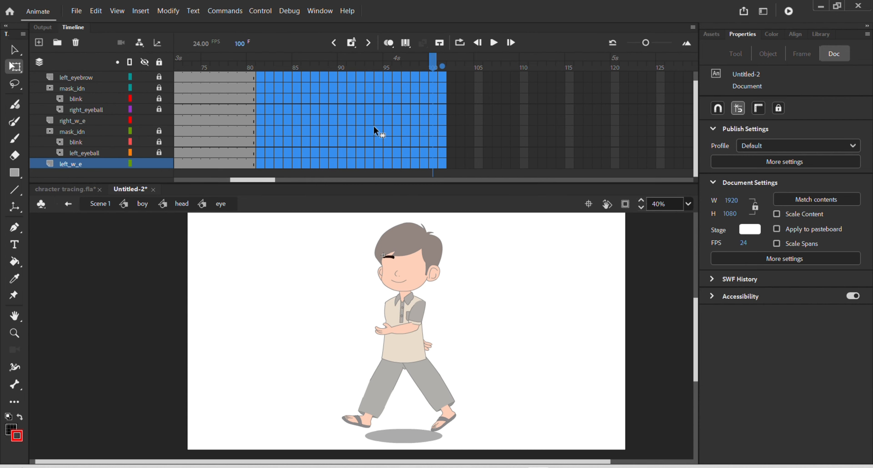
pyautogui.moveTo(432, 67); pyautogui.dragTo(1, 279)
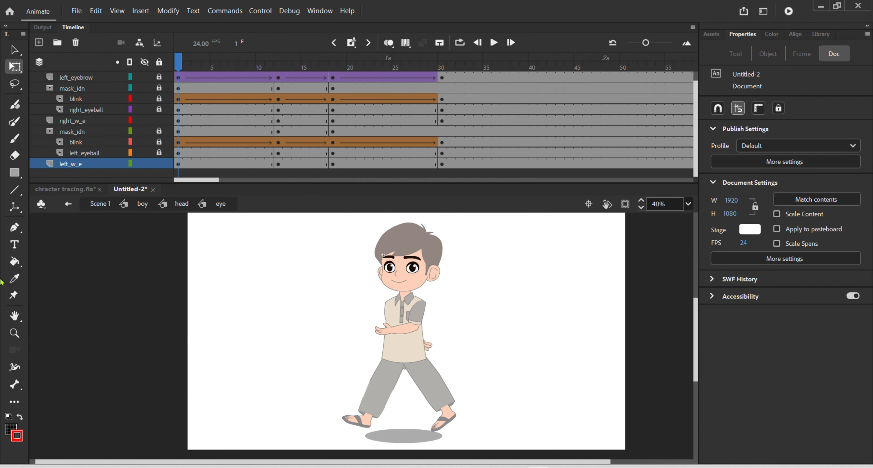
# - Return to the boy symbol and apply Synchronize Symbols to all frames of its layers, from left_hand to shadow
pyautogui.doubleClick(277, 365)
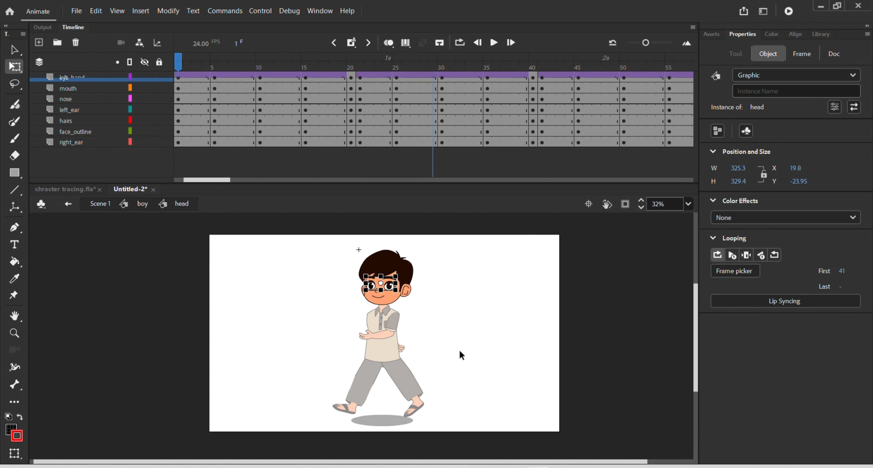
pyautogui.doubleClick(459, 349)
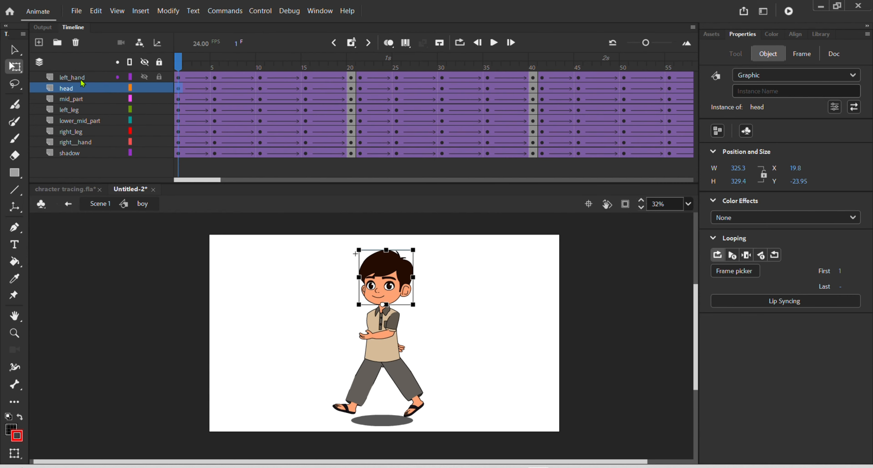
pyautogui.click(96, 77)
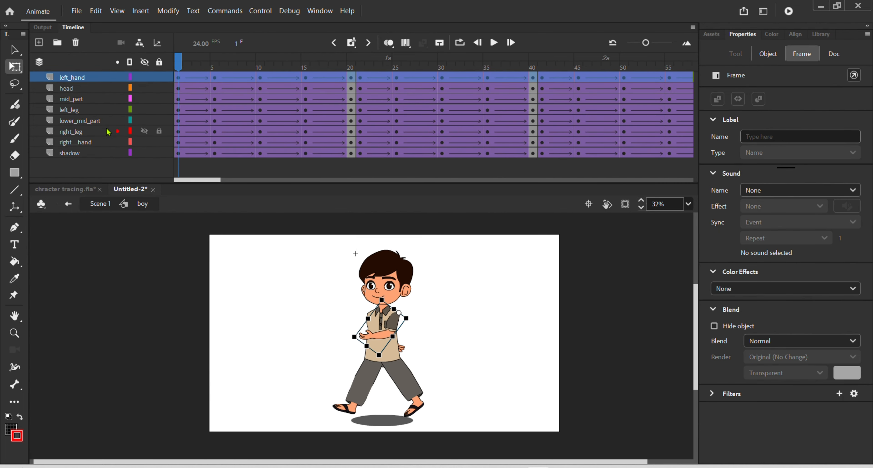
pyautogui.keyDown('shift'); pyautogui.click(105, 154); pyautogui.keyUp('shift')
pyautogui.rightClick(256, 115)
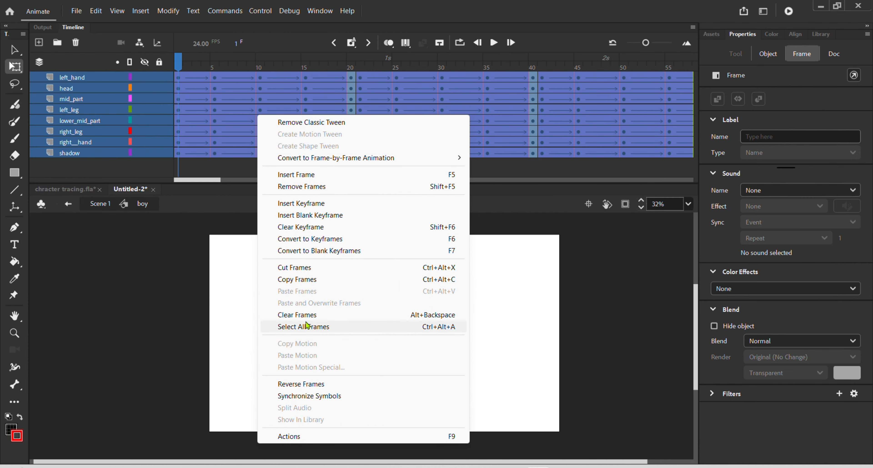
pyautogui.click(317, 396)
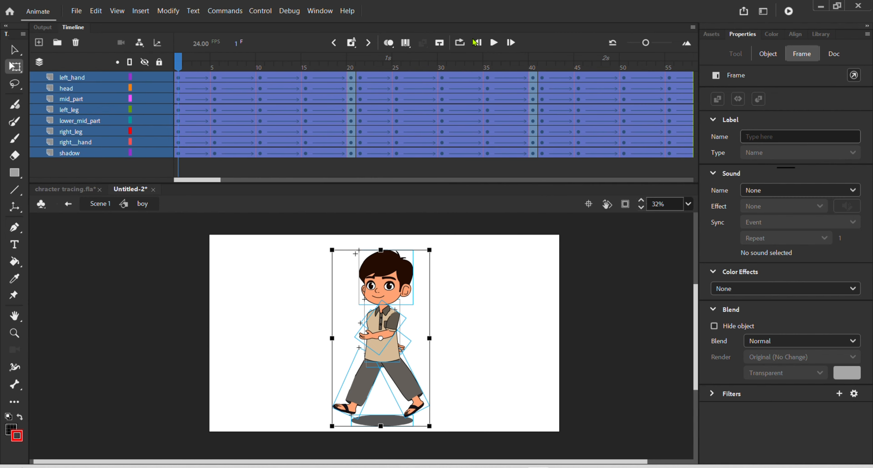
# - Loop playback over the boy symbol's whole frame range and preview the walk cycle
pyautogui.click(460, 46)
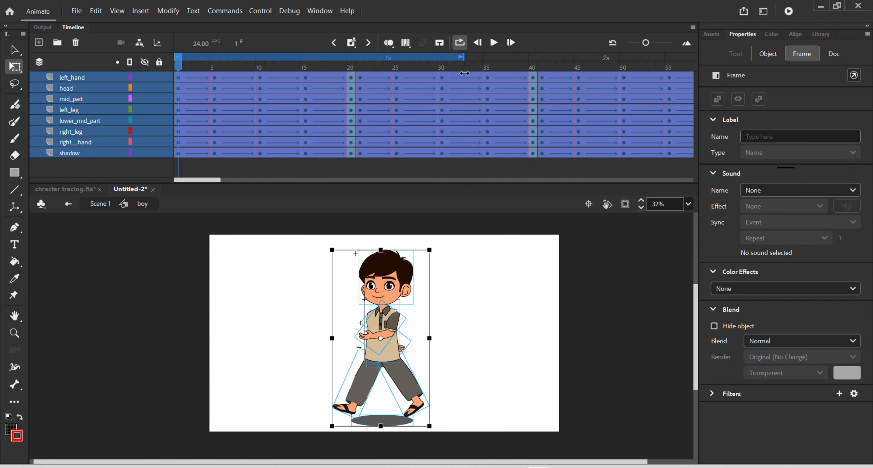
pyautogui.moveTo(689, 72); pyautogui.dragTo(693, 81)
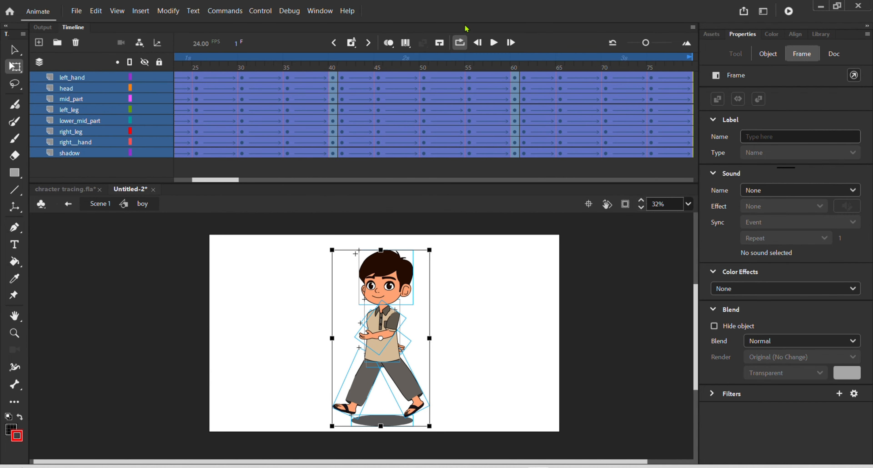
pyautogui.click(494, 44)
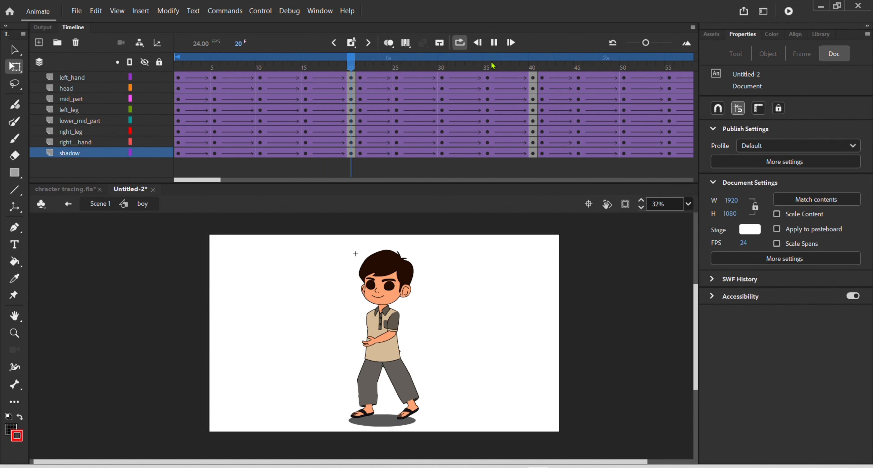
pyautogui.click(494, 42)
# - Return to Scene 1 and extend Layer_1, which holds the boy symbol, to frame 160
pyautogui.hotkey('ctrl', 'a')
pyautogui.doubleClick(480, 353)
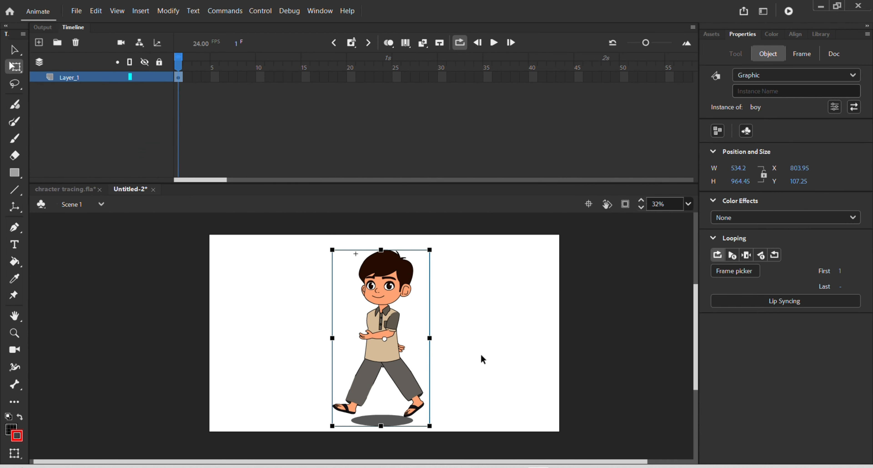
pyautogui.click(494, 48)
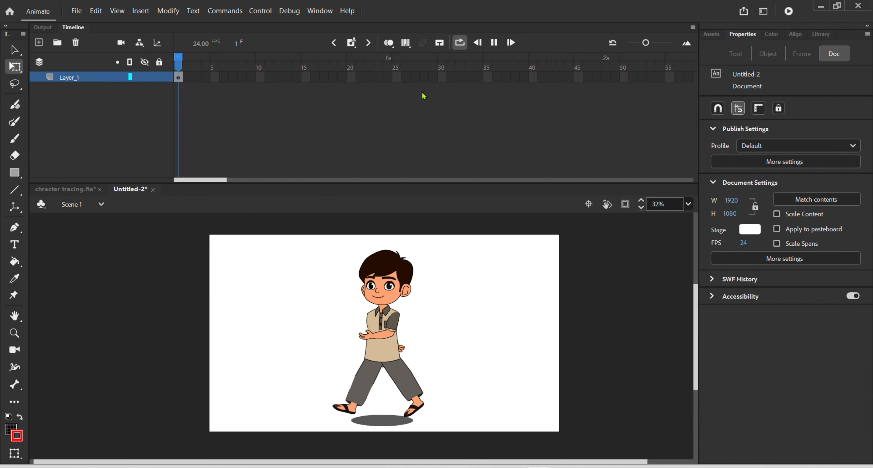
pyautogui.click(494, 47)
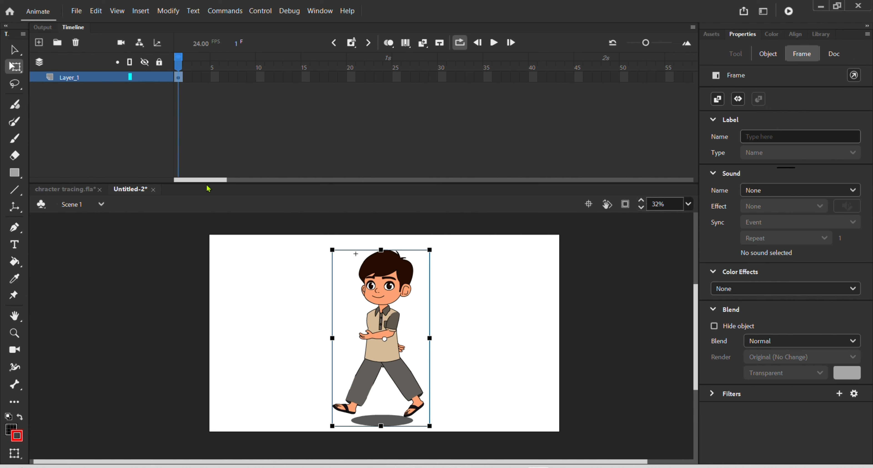
pyautogui.moveTo(211, 184); pyautogui.dragTo(310, 203)
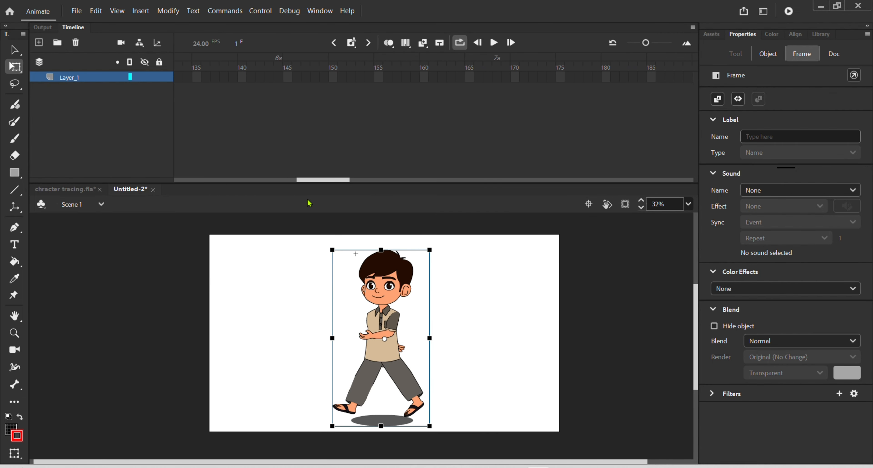
pyautogui.click(420, 79)
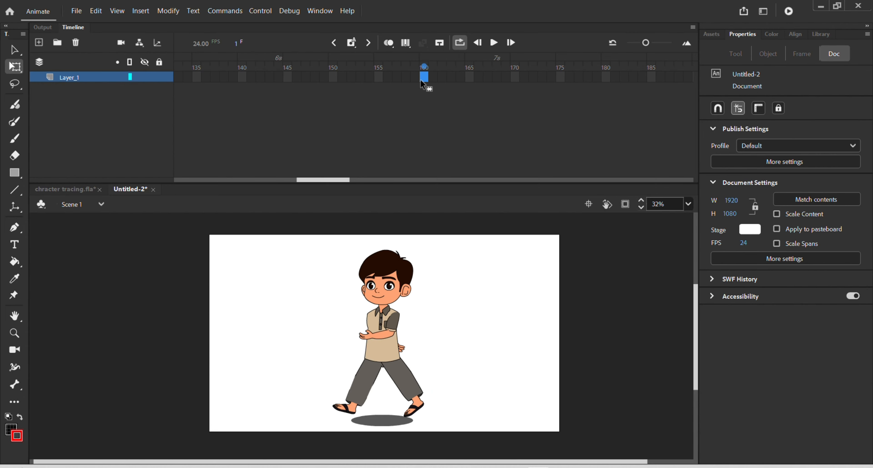
pyautogui.press('F5')
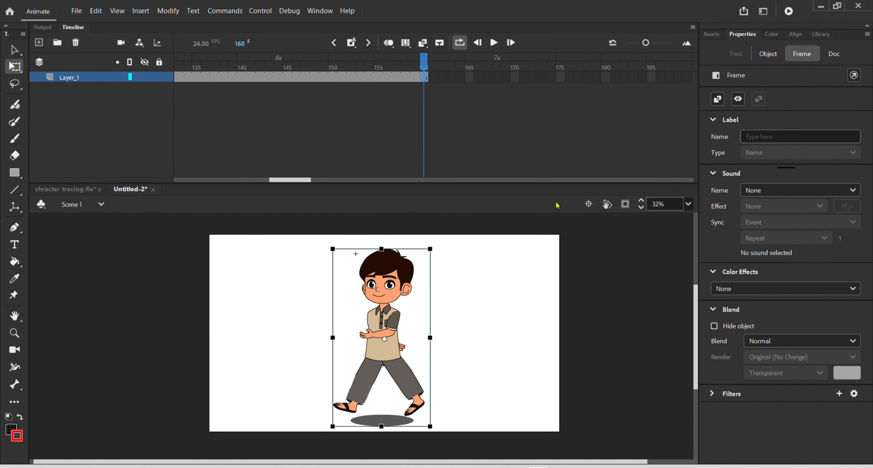
# - Test the movie to review the boy's walk cycle and move the preview window
pyautogui.click(623, 339)
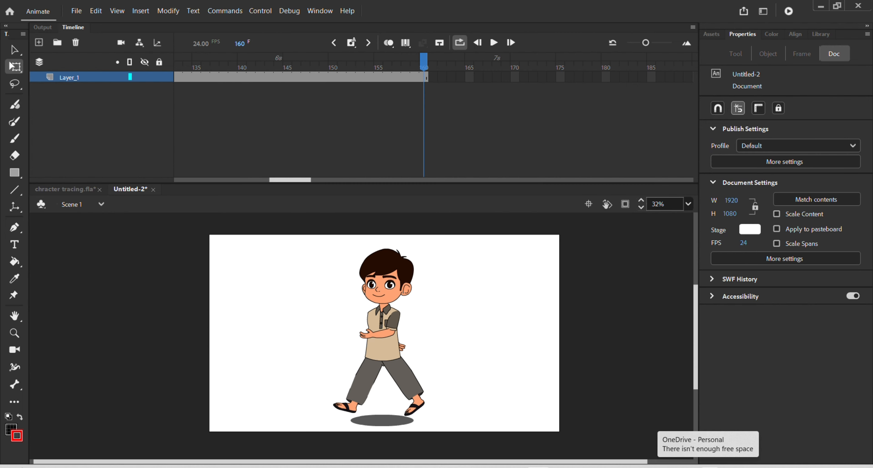
pyautogui.hotkey('ctrl', 'Return')
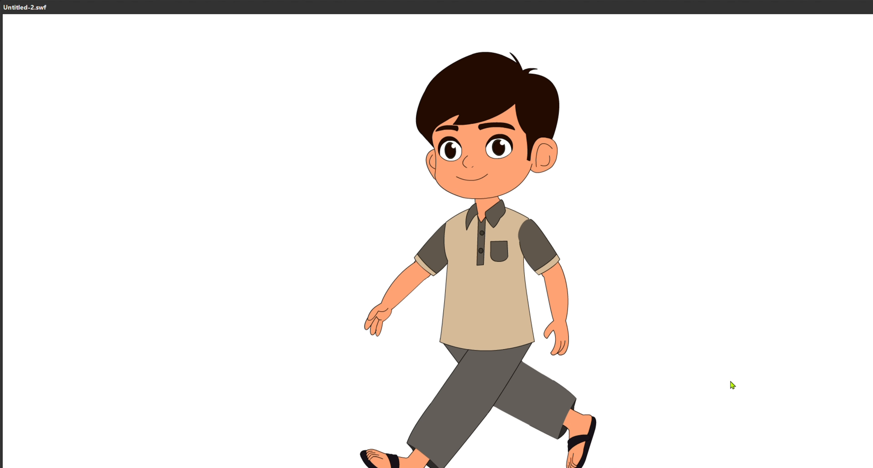
pyautogui.moveTo(665, 8); pyautogui.dragTo(651, 4)
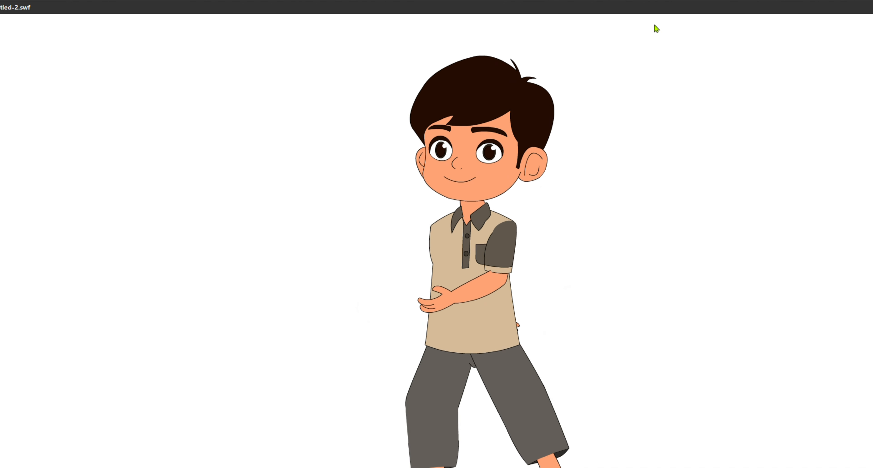